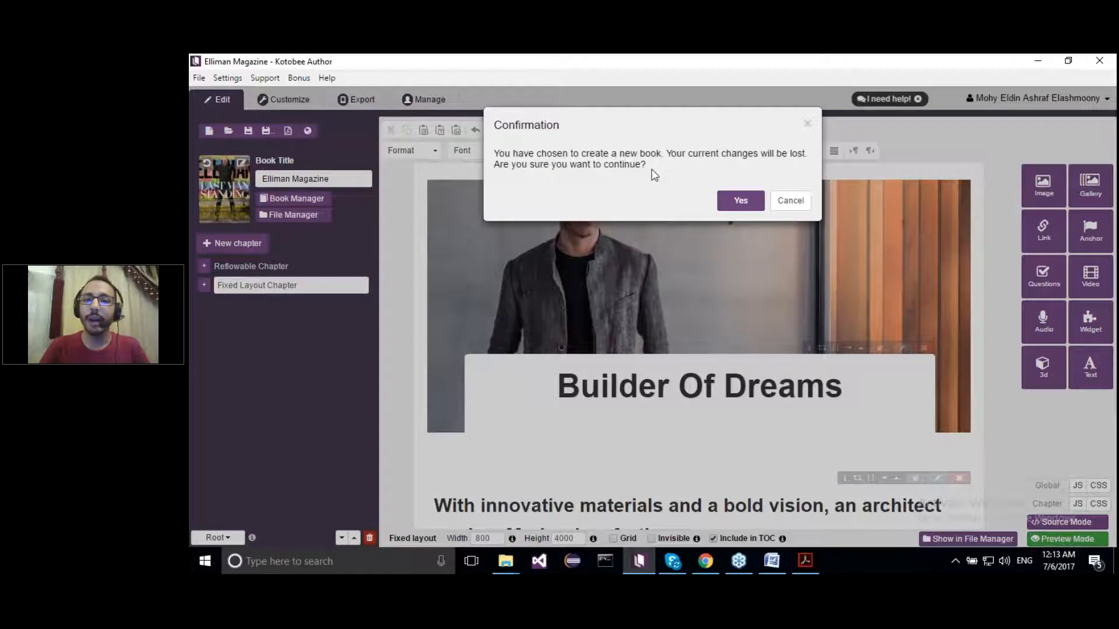
# - Start a new book, discarding current changes, and choose the Sample Lecture file from the Desktop's HTML folder for an HTML import
pyautogui.click(738, 198)
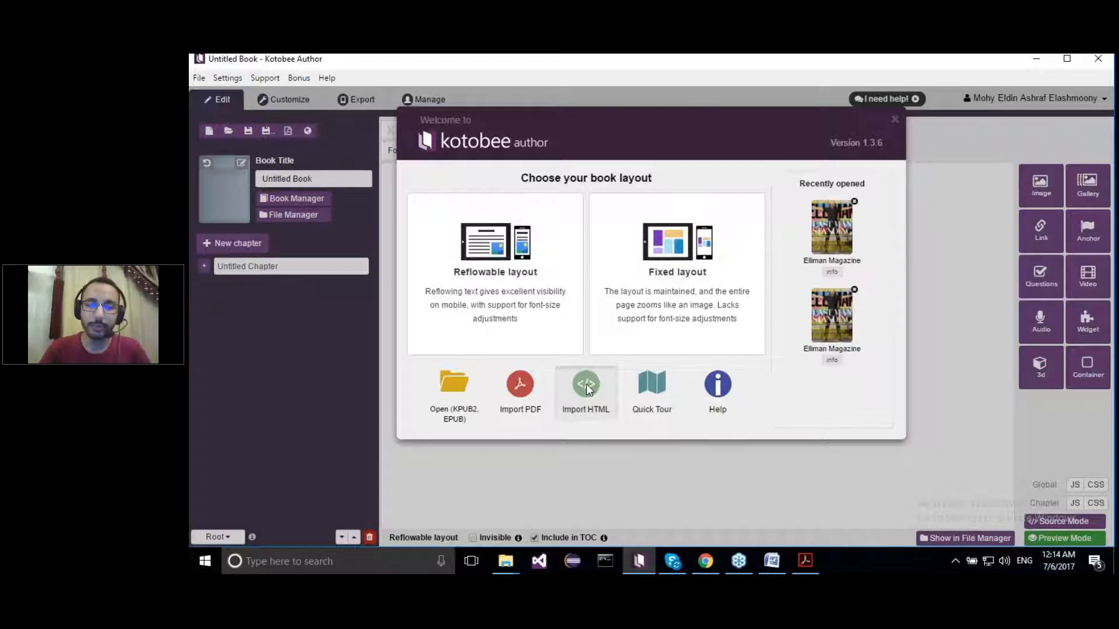
pyautogui.click(600, 398)
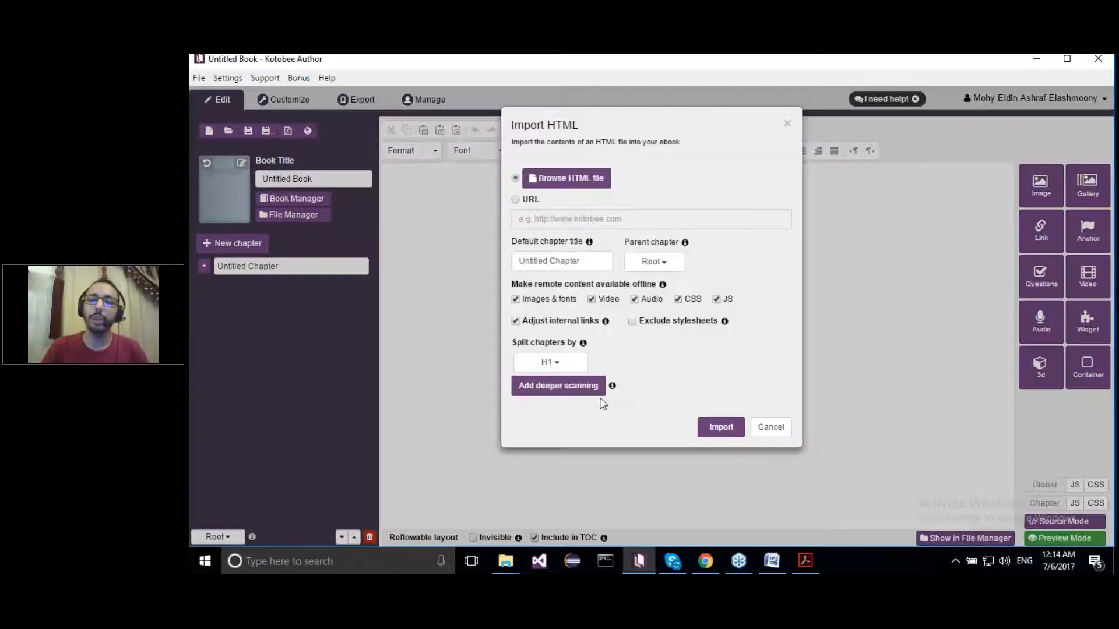
pyautogui.click(531, 201)
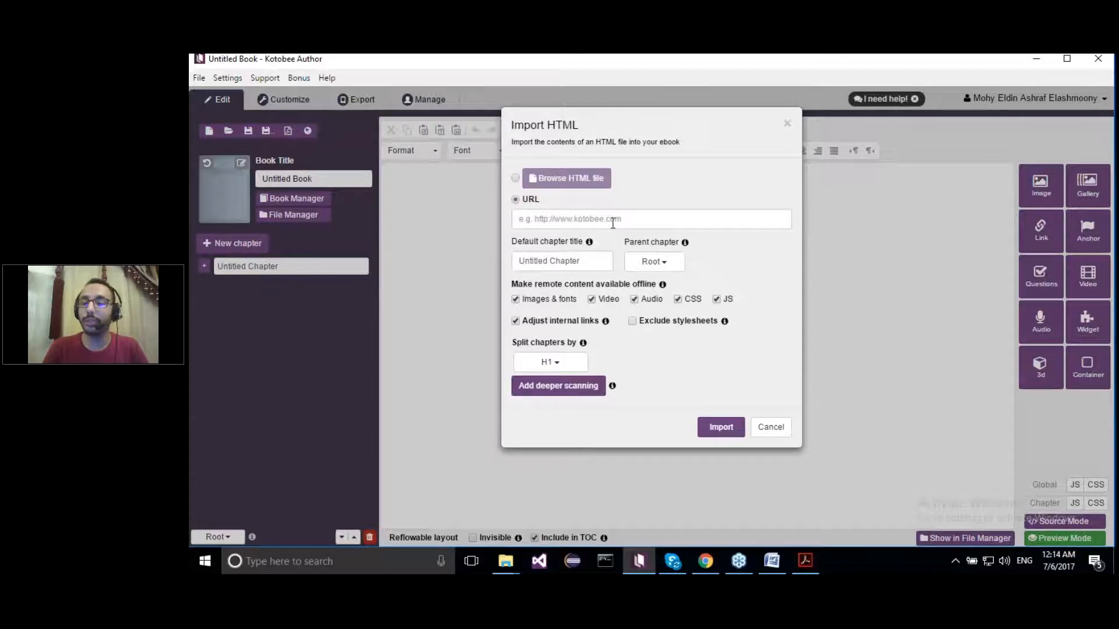
pyautogui.click(516, 178)
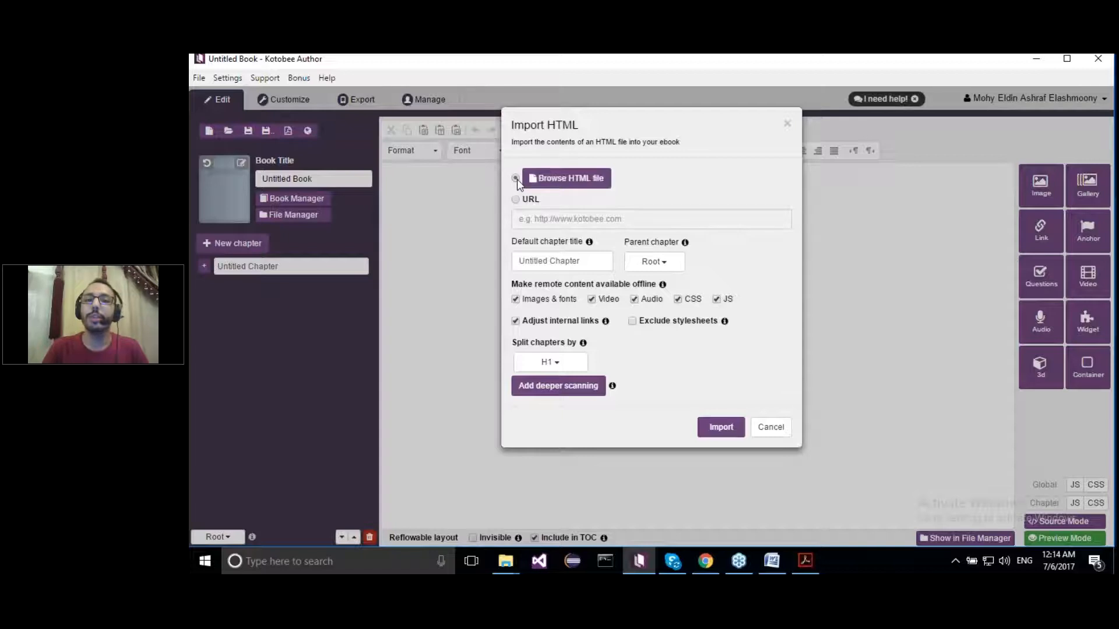
pyautogui.click(563, 181)
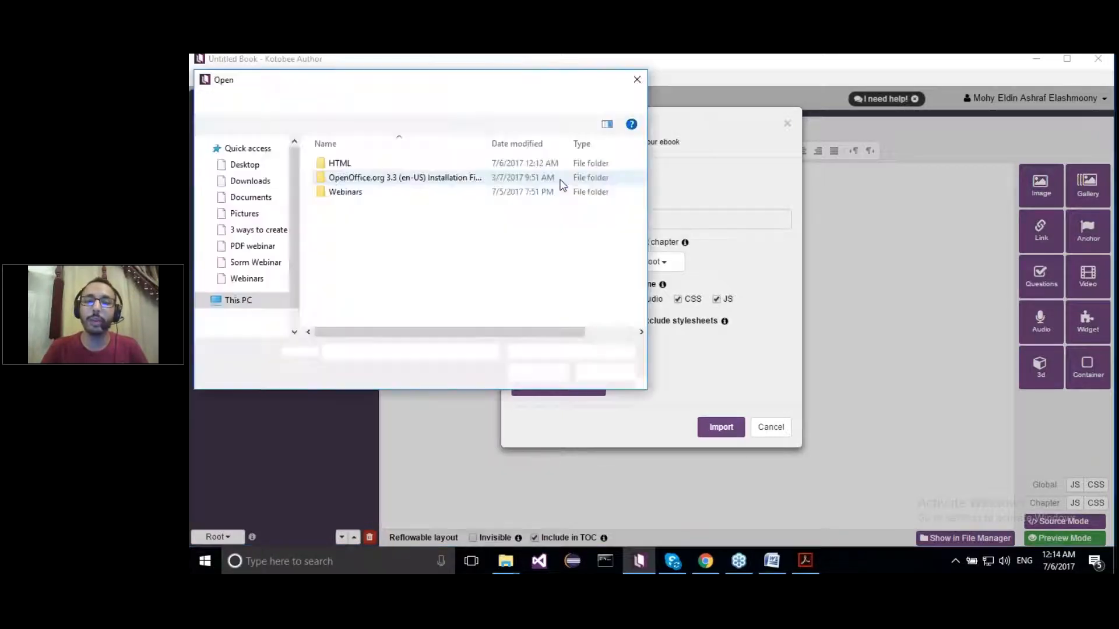
pyautogui.doubleClick(342, 166)
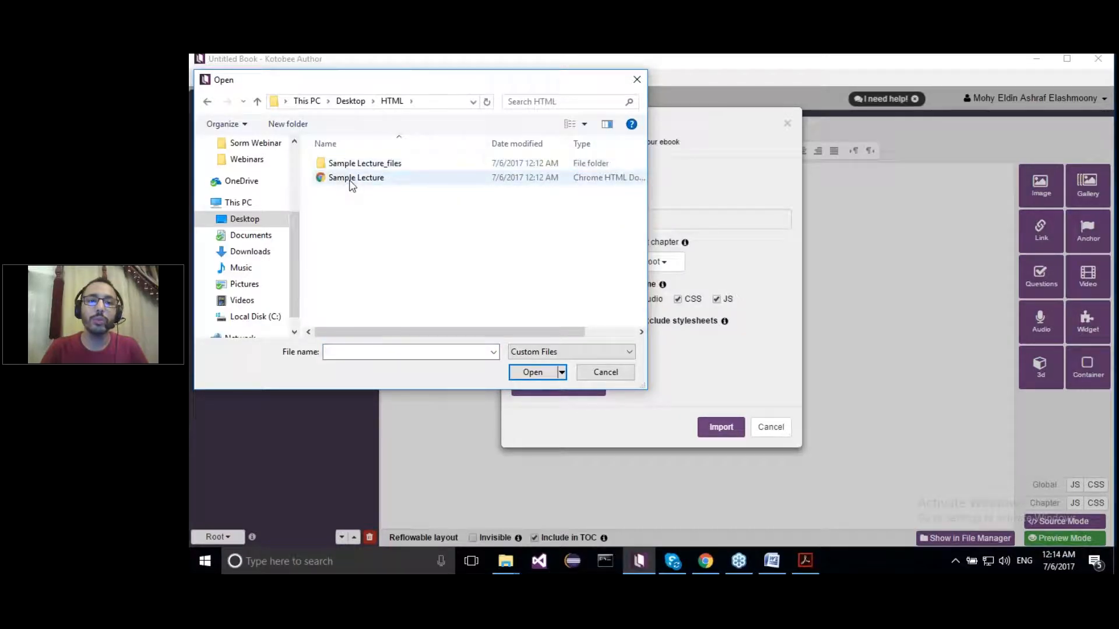
pyautogui.click(351, 179)
pyautogui.click(529, 371)
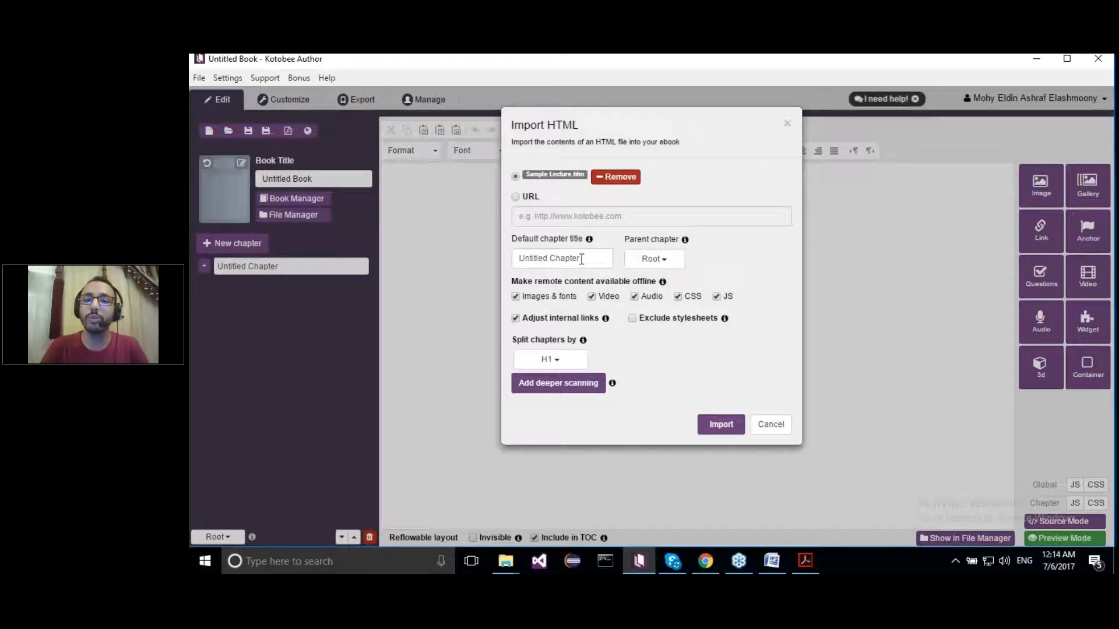
# - Set the default chapter title for the HTML import to Webinar
pyautogui.moveTo(581, 258); pyautogui.dragTo(517, 259)
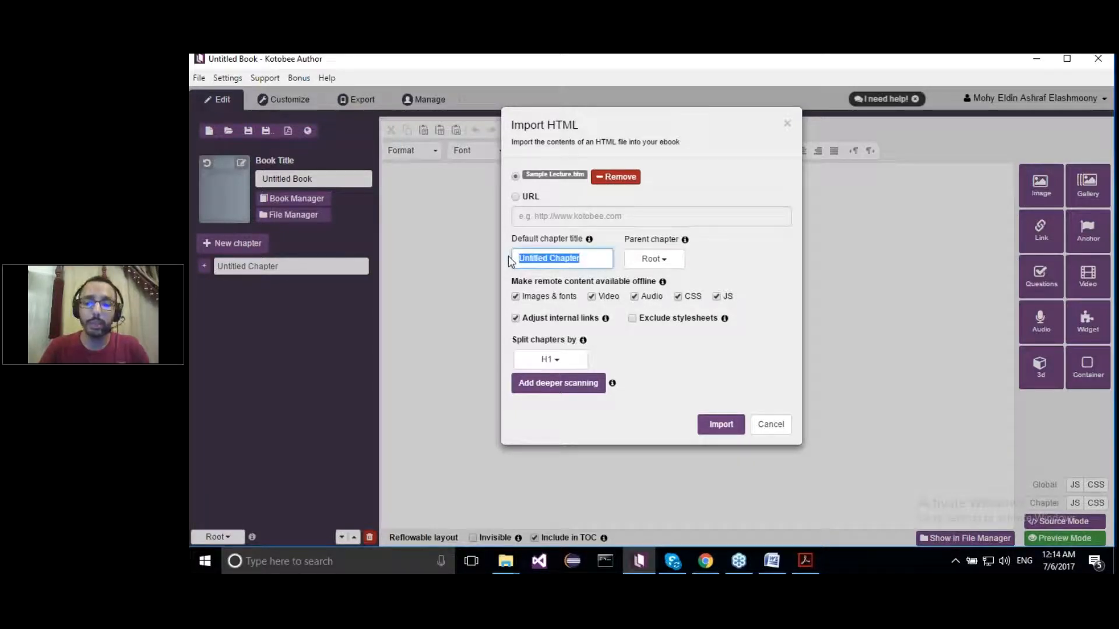
pyautogui.write('Webinar')
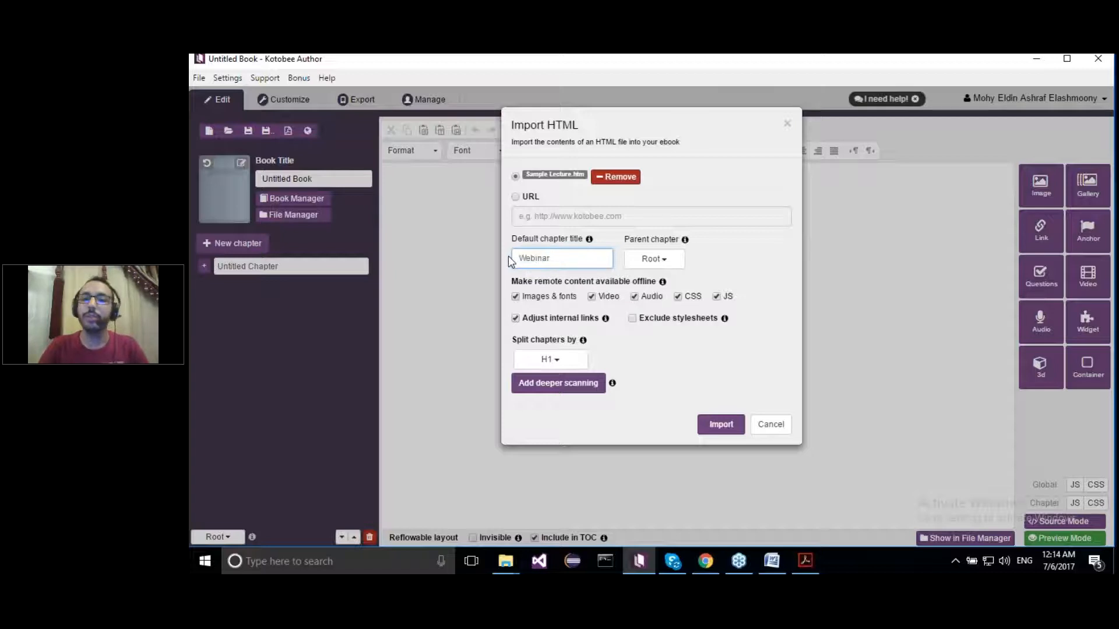
pyautogui.click(607, 243)
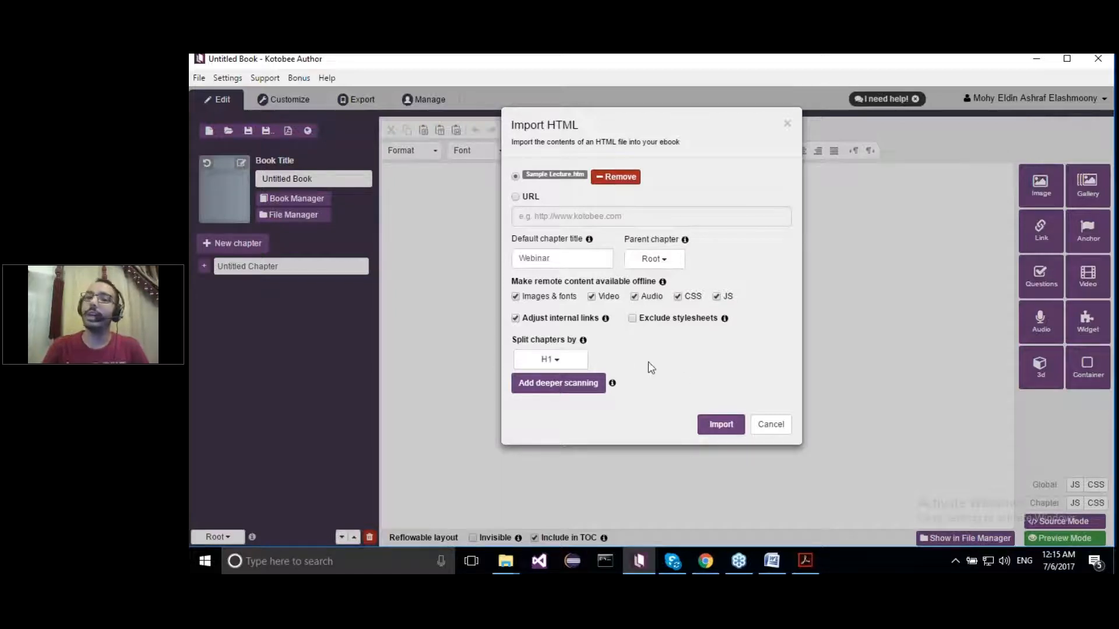
# - Split the imported chapters by the custom marker "uniqueMarker" and have the marker deleted from the content
pyautogui.click(563, 360)
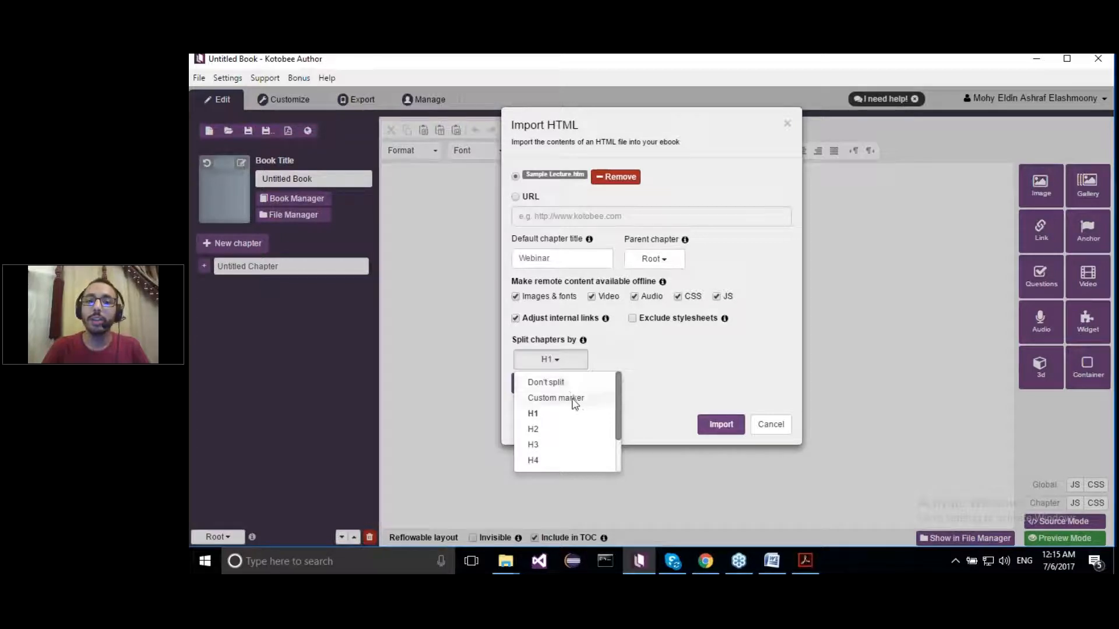
pyautogui.moveTo(619, 408)
pyautogui.mouseDown()
pyautogui.moveTo(623, 455)
pyautogui.moveTo(620, 411)
pyautogui.mouseUp()
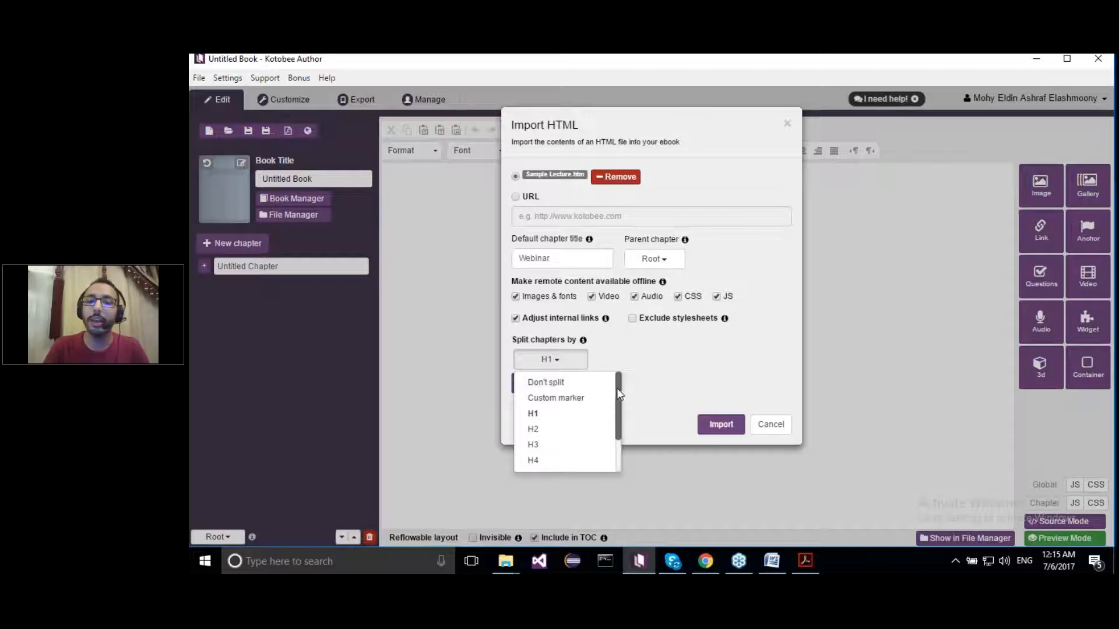
pyautogui.click(564, 399)
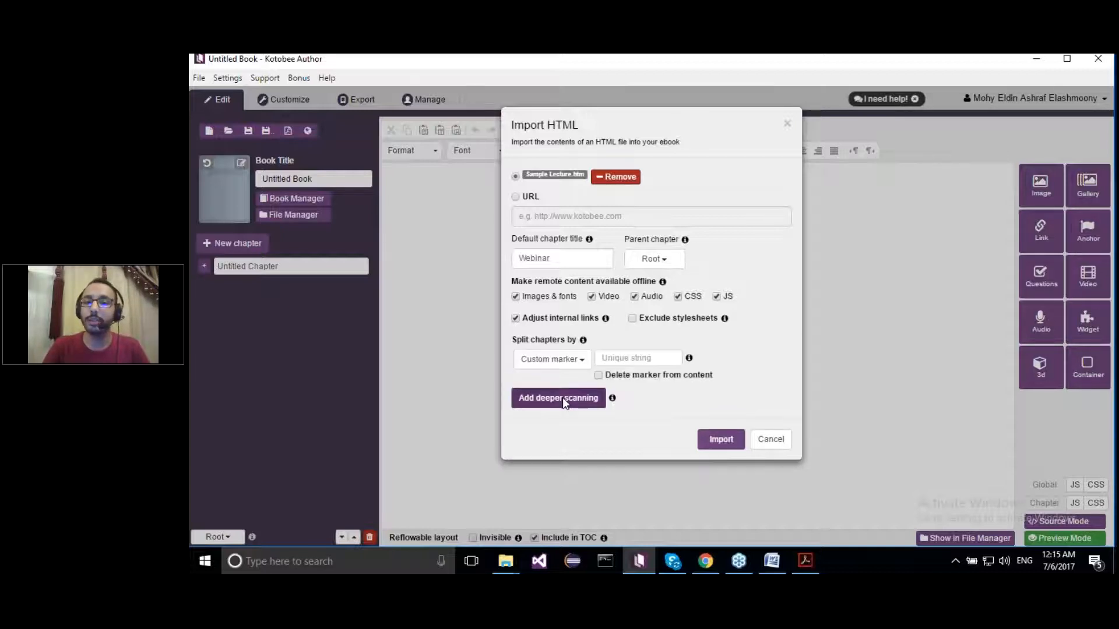
pyautogui.click(615, 361)
pyautogui.write('uni')
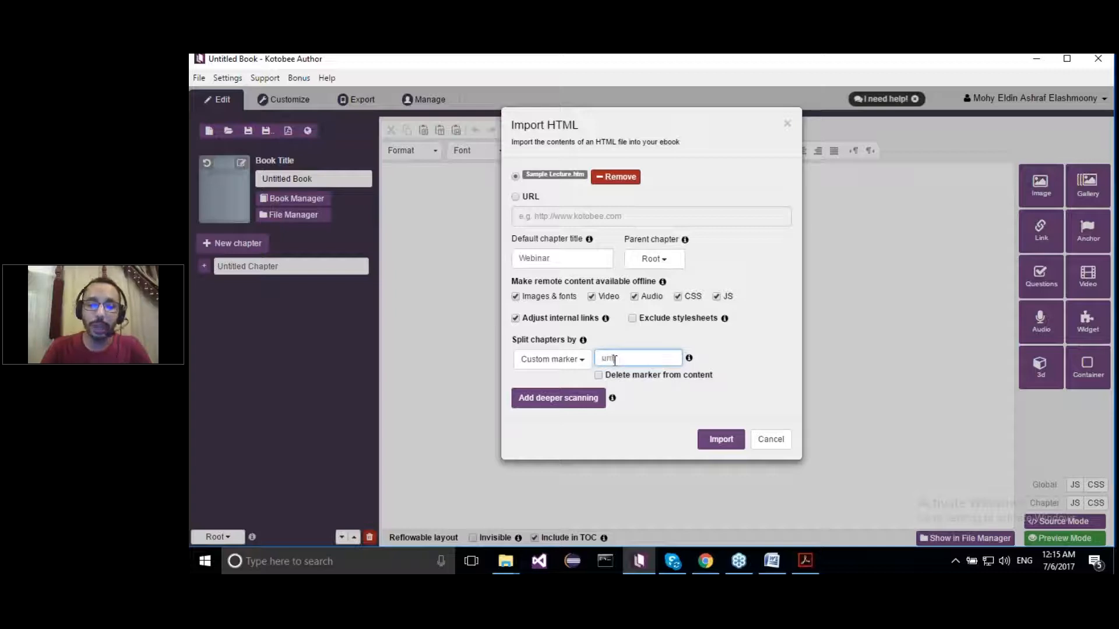
pyautogui.write('quisMarker')
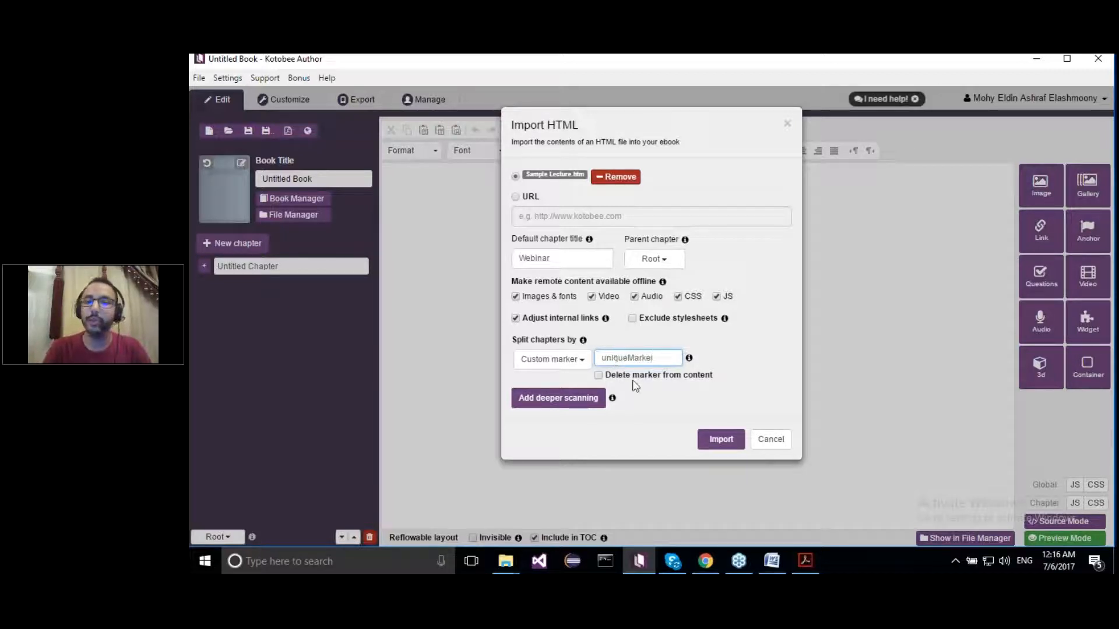
pyautogui.click(598, 376)
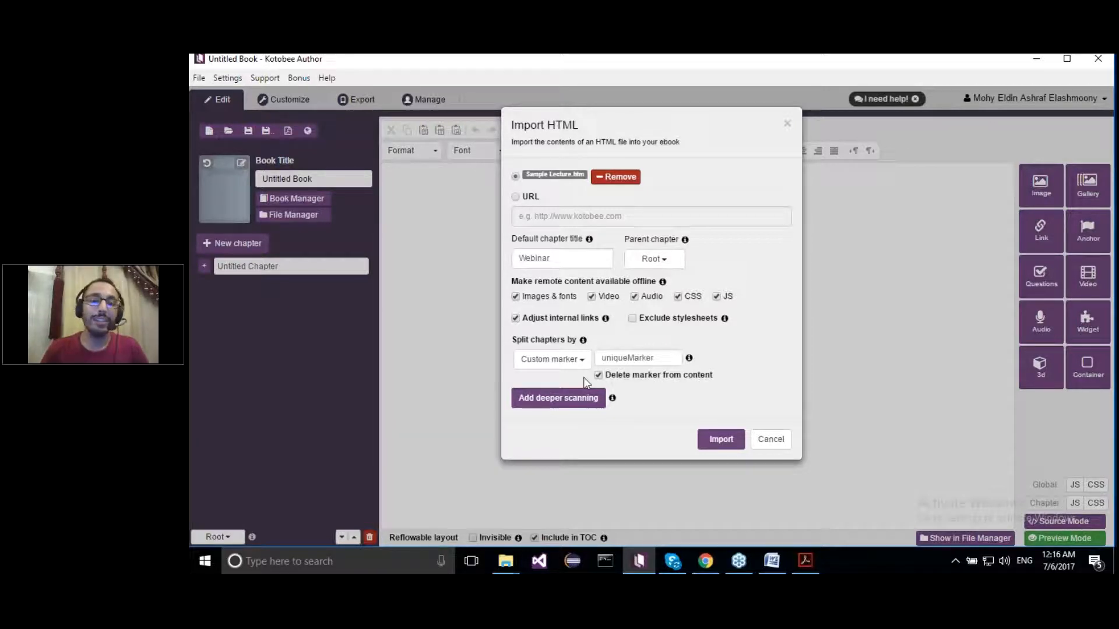
pyautogui.click(561, 400)
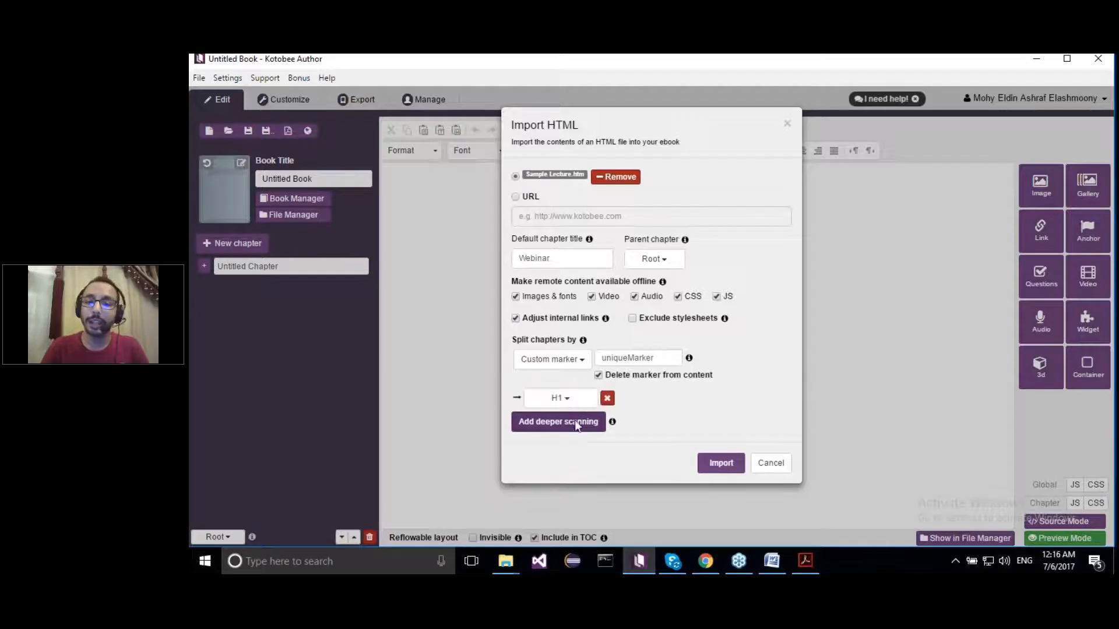
pyautogui.click(575, 420)
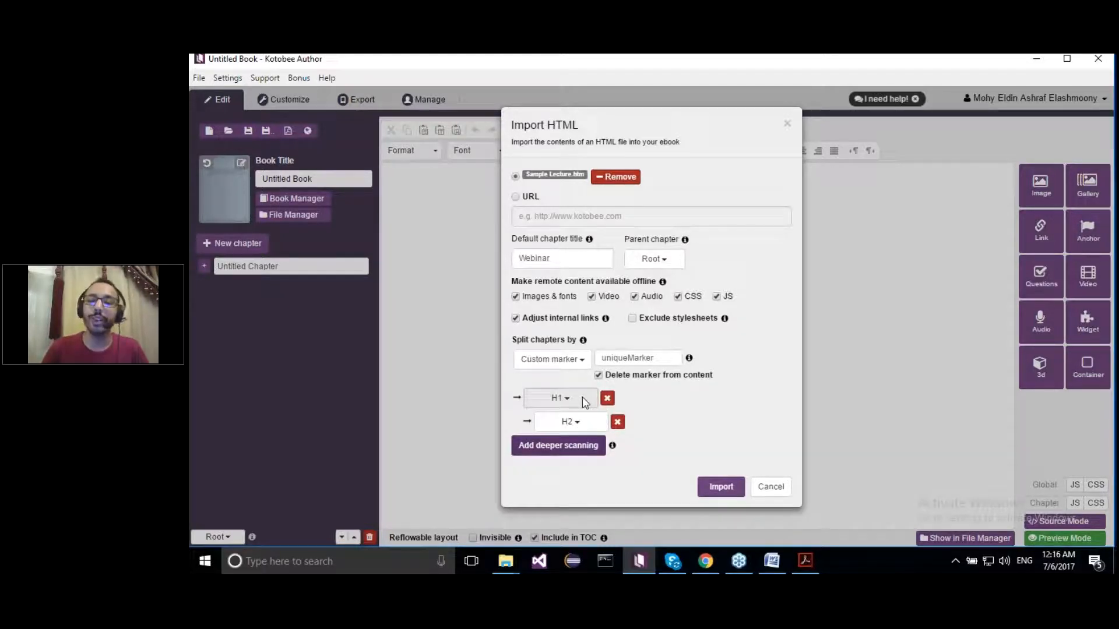
pyautogui.click(607, 398)
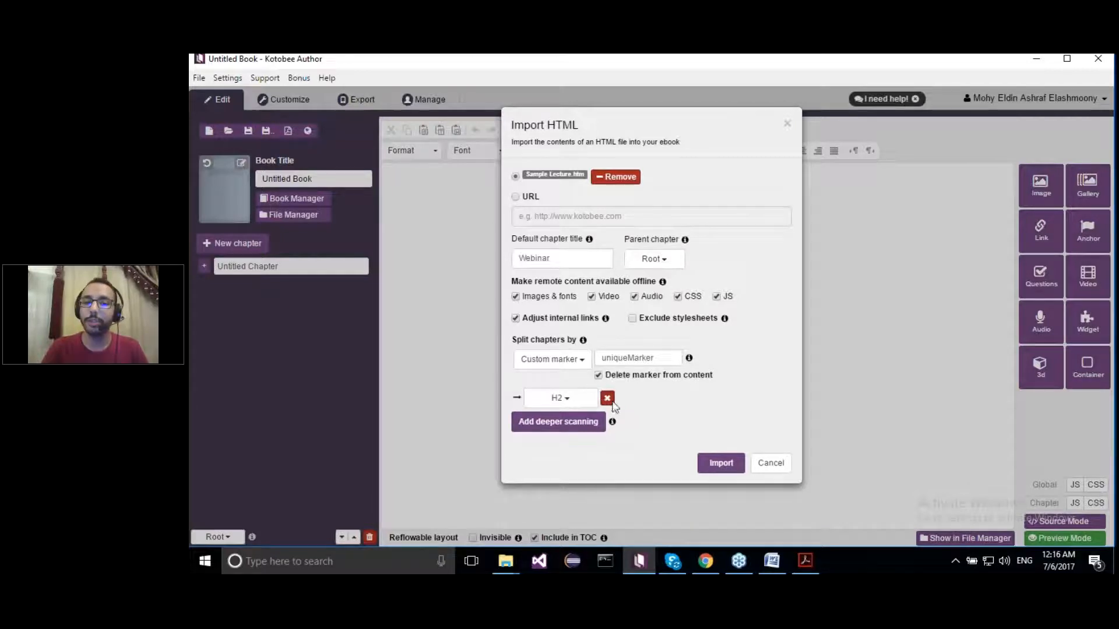
pyautogui.click(607, 398)
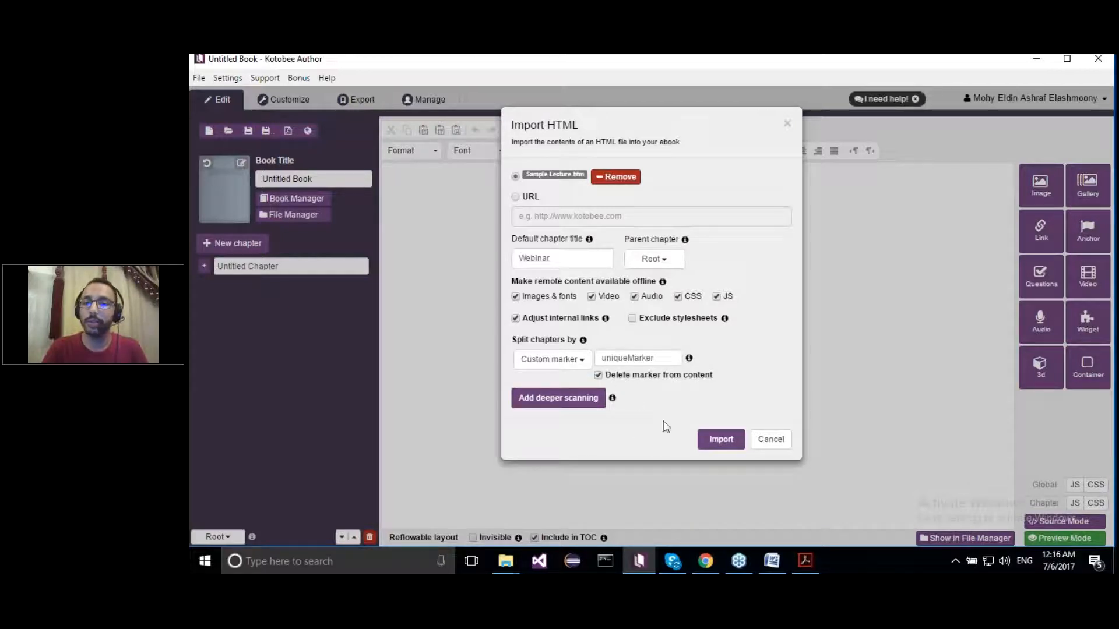
# - Run the HTML import and delete the empty Untitled Chapter above the imported Webinar chapters
pyautogui.click(710, 441)
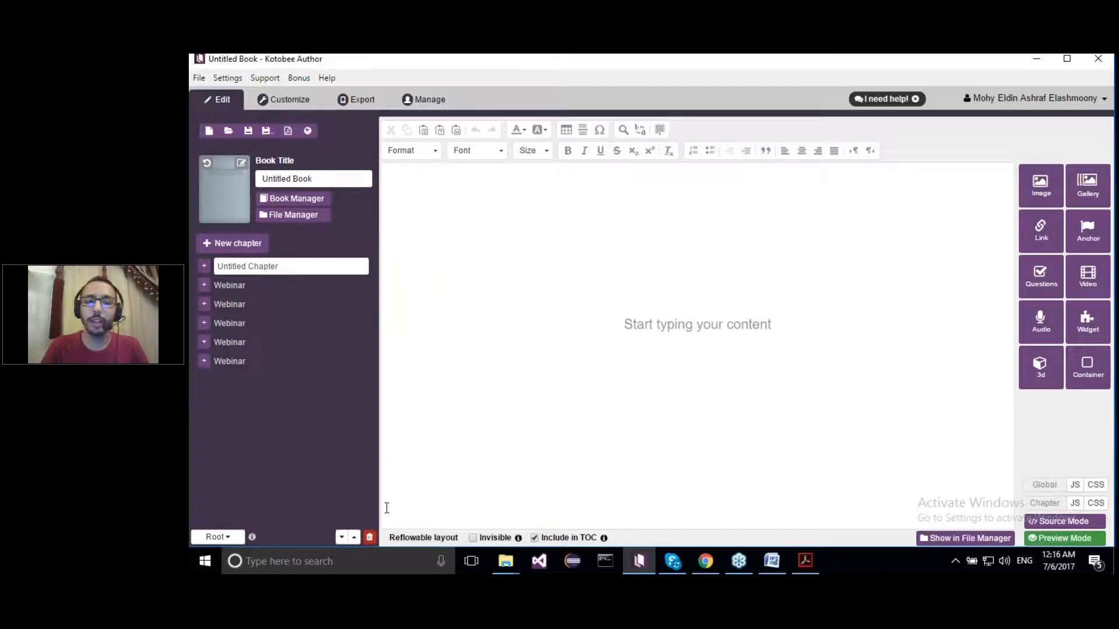
pyautogui.click(369, 536)
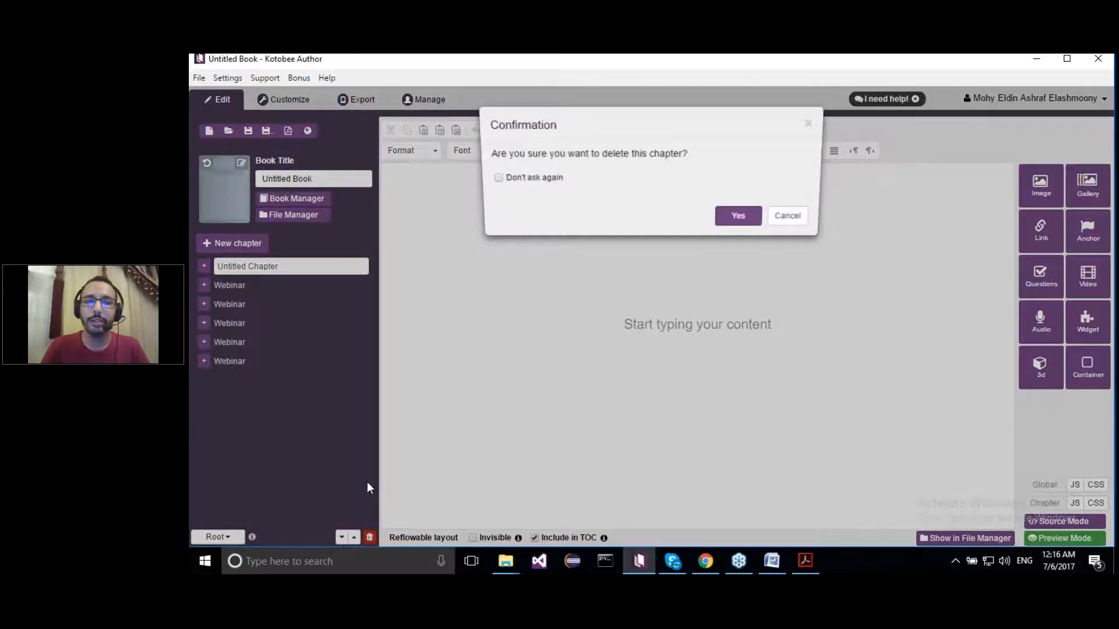
pyautogui.click(735, 216)
pyautogui.click(333, 265)
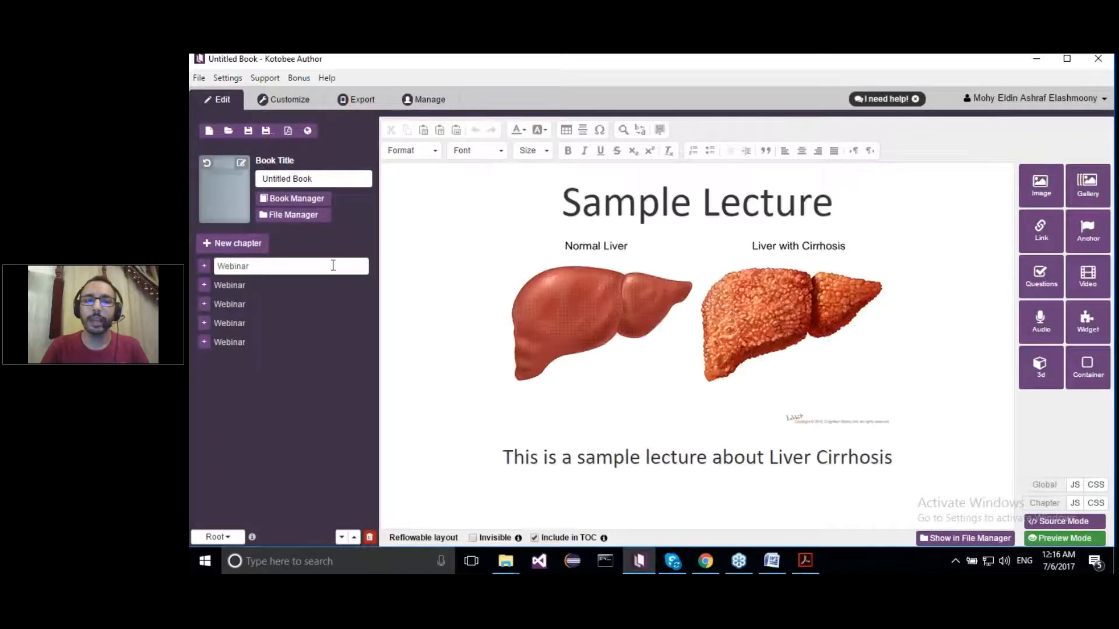
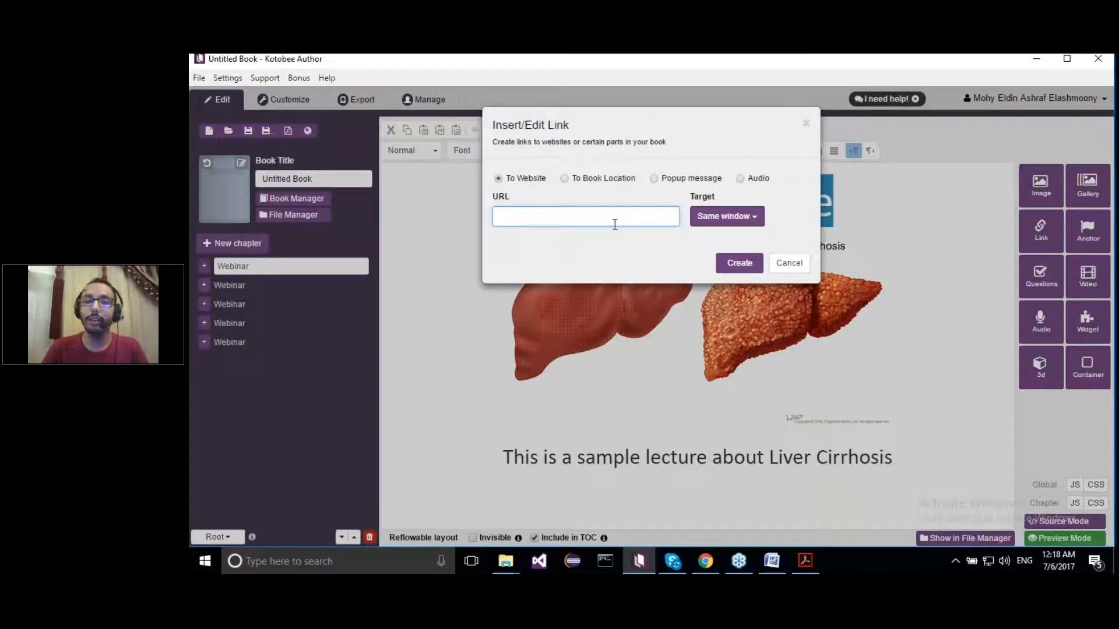
# - Look through the book location, popup message and audio options for linking the Sample Lecture heading
pyautogui.click(591, 184)
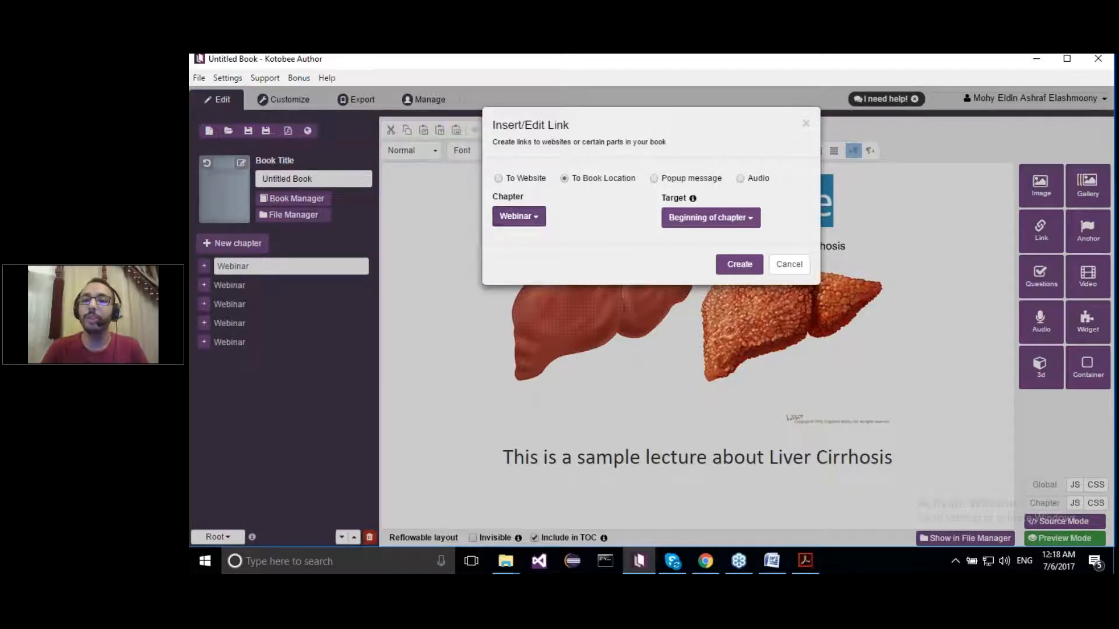
pyautogui.click(675, 179)
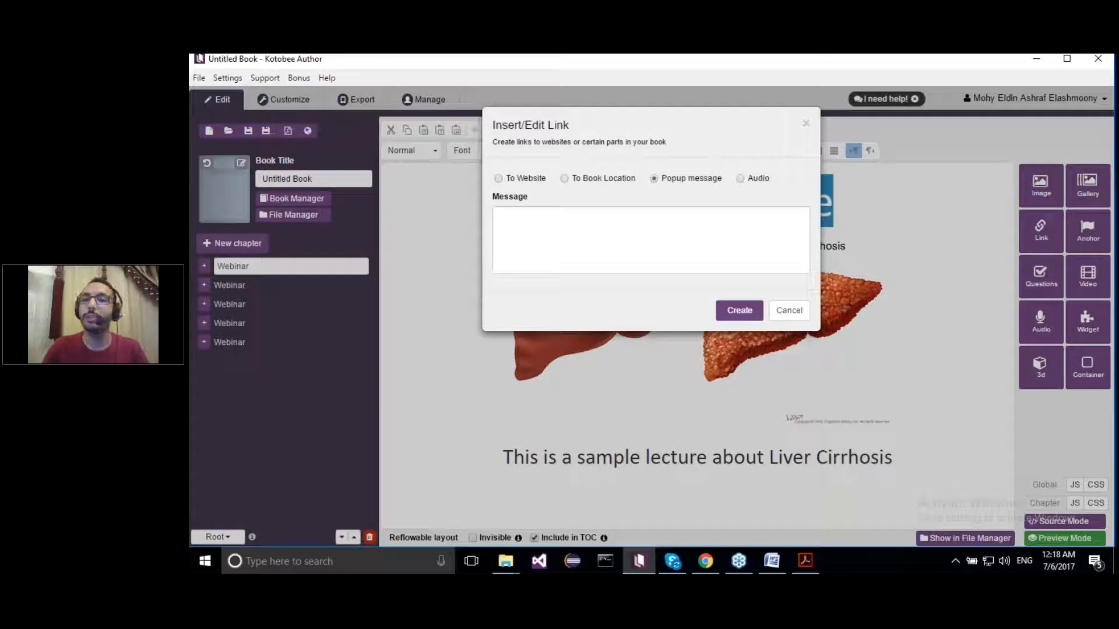
pyautogui.click(740, 179)
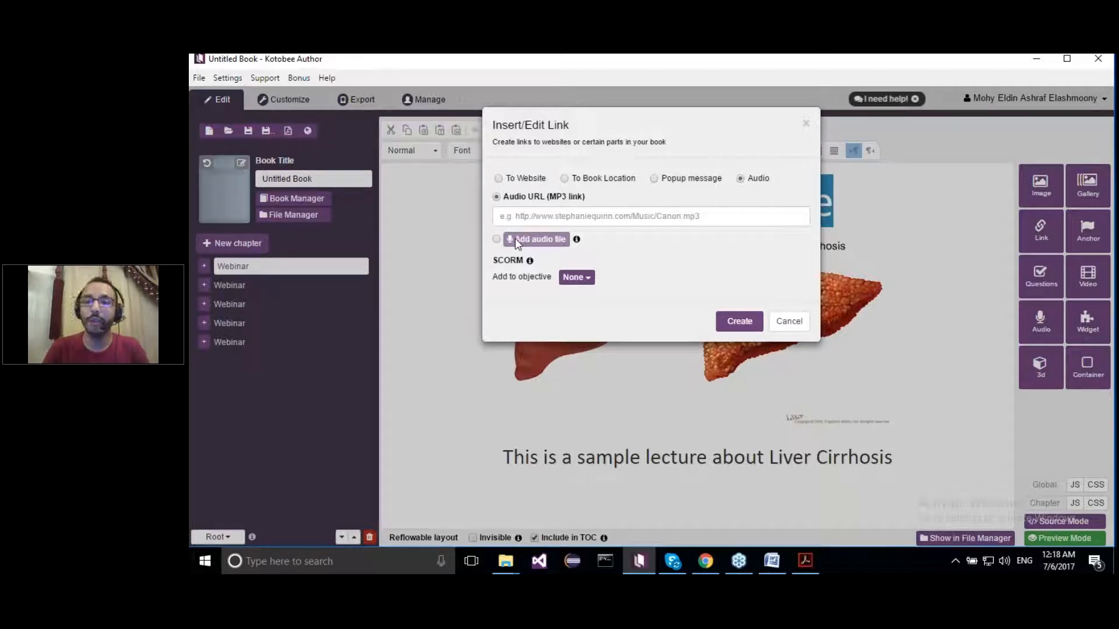
# - Link the Sample Lecture heading to a popup message reading "This is a great webinar."
pyautogui.click(654, 179)
pyautogui.click(597, 219)
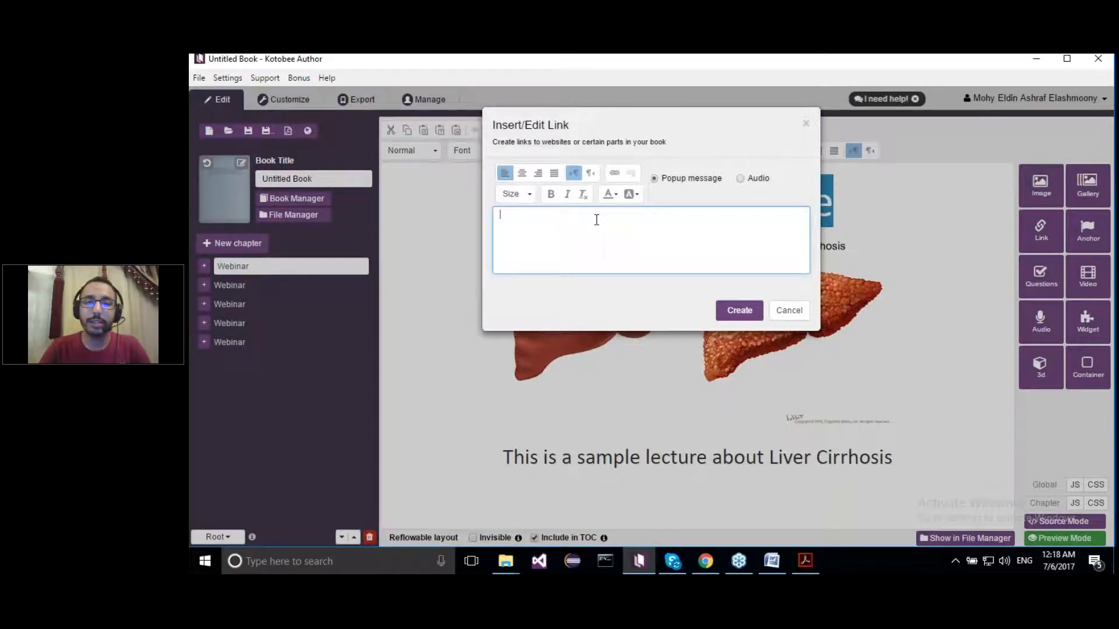
pyautogui.write('This is')
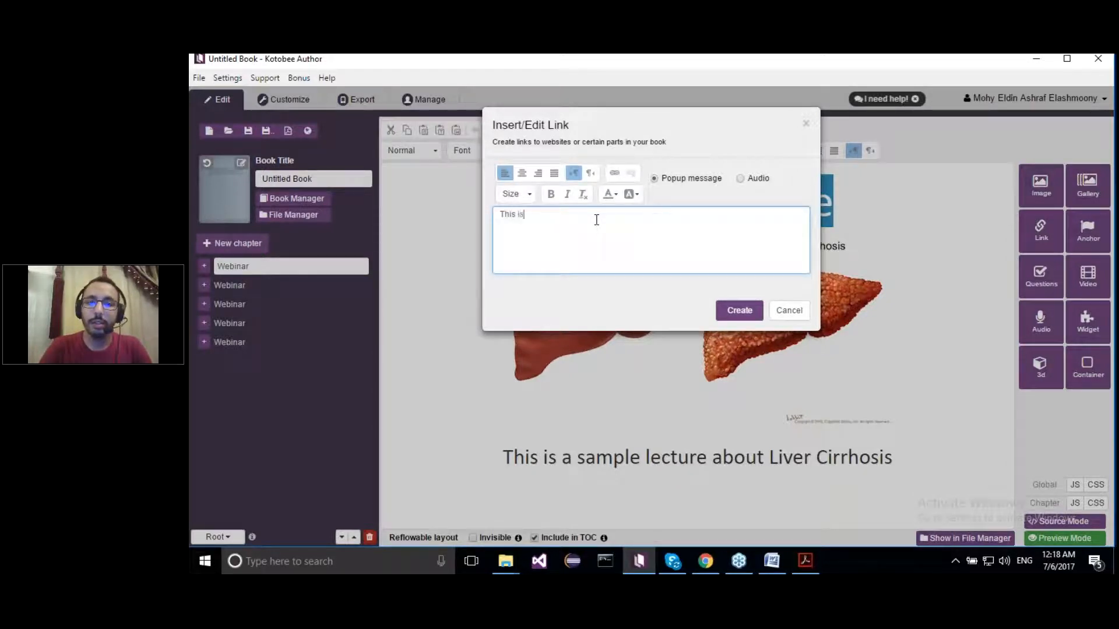
pyautogui.write(' a g')
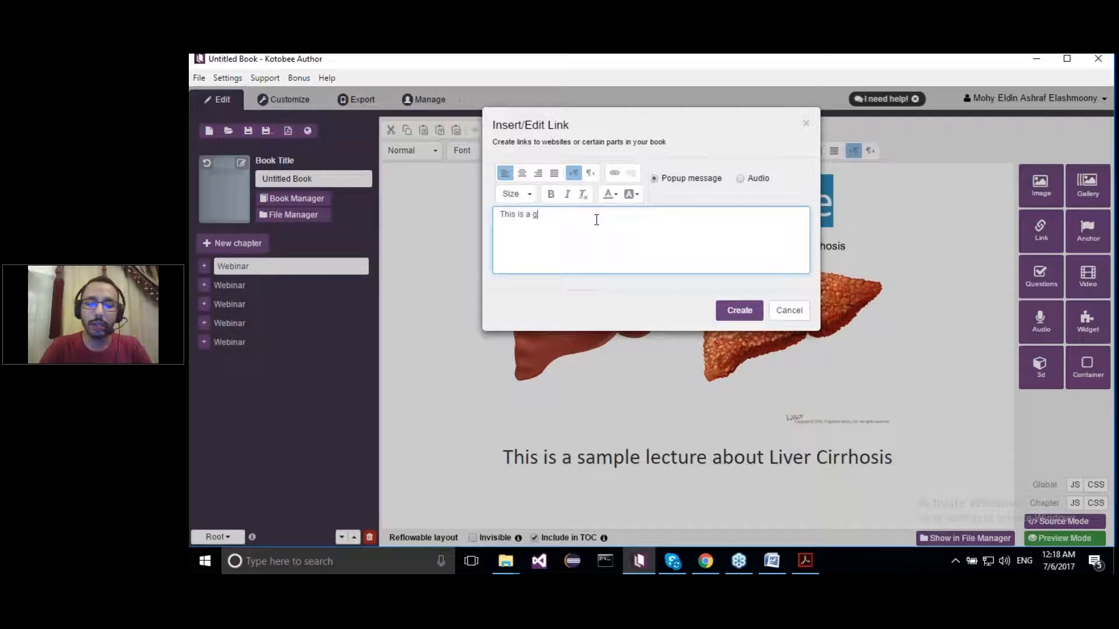
pyautogui.write('reat webinar')
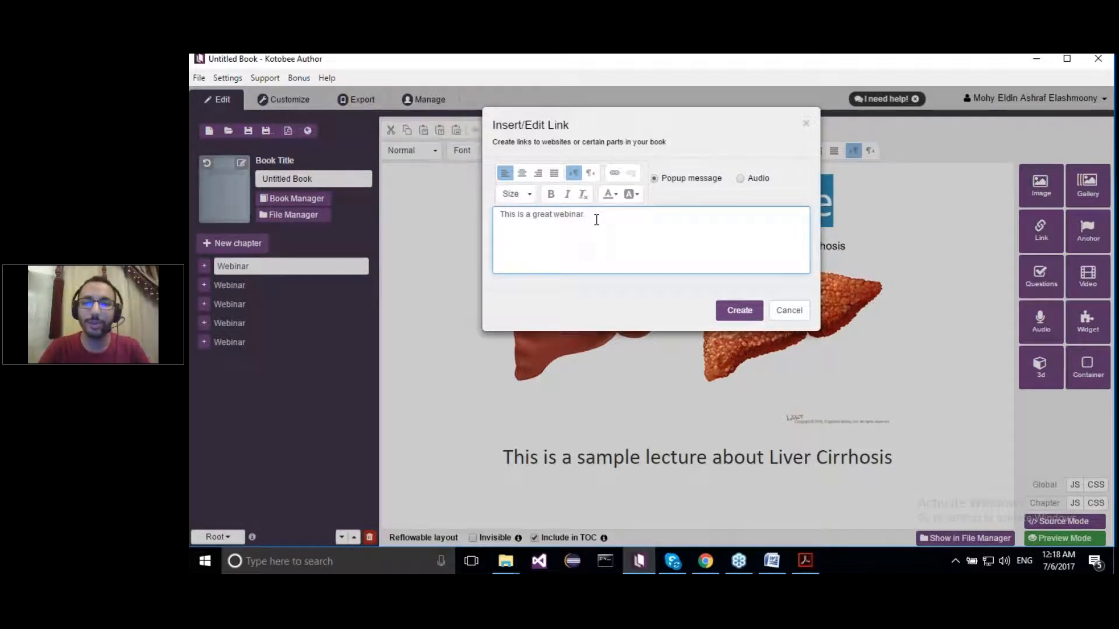
pyautogui.click(746, 313)
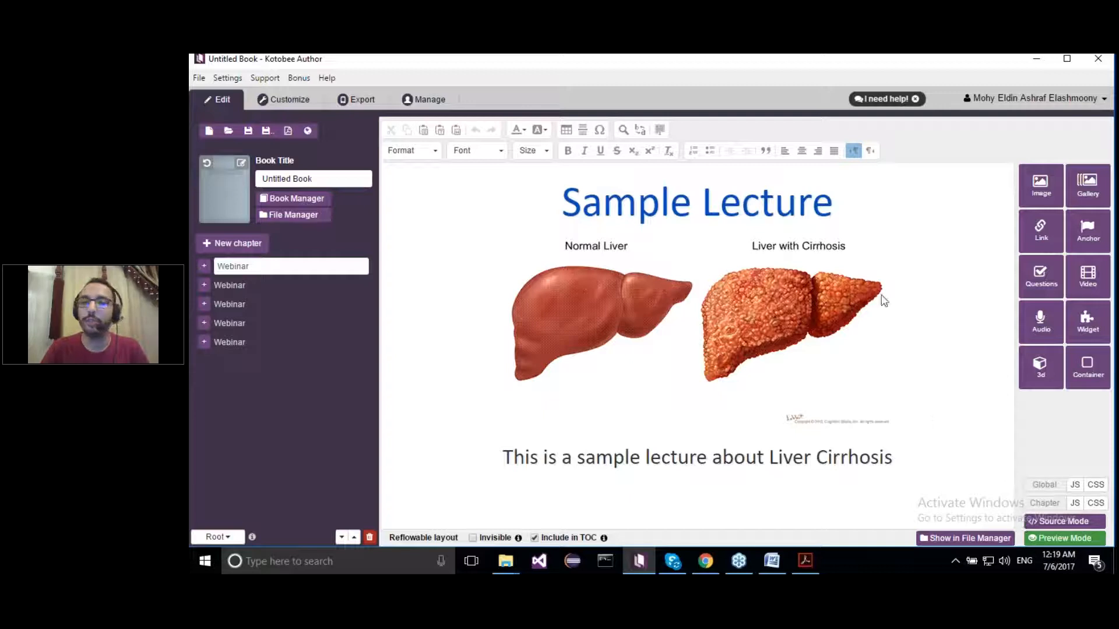
# - Preview the chapter and test the popup link on the Sample Lecture heading, closing the message again
pyautogui.click(1063, 541)
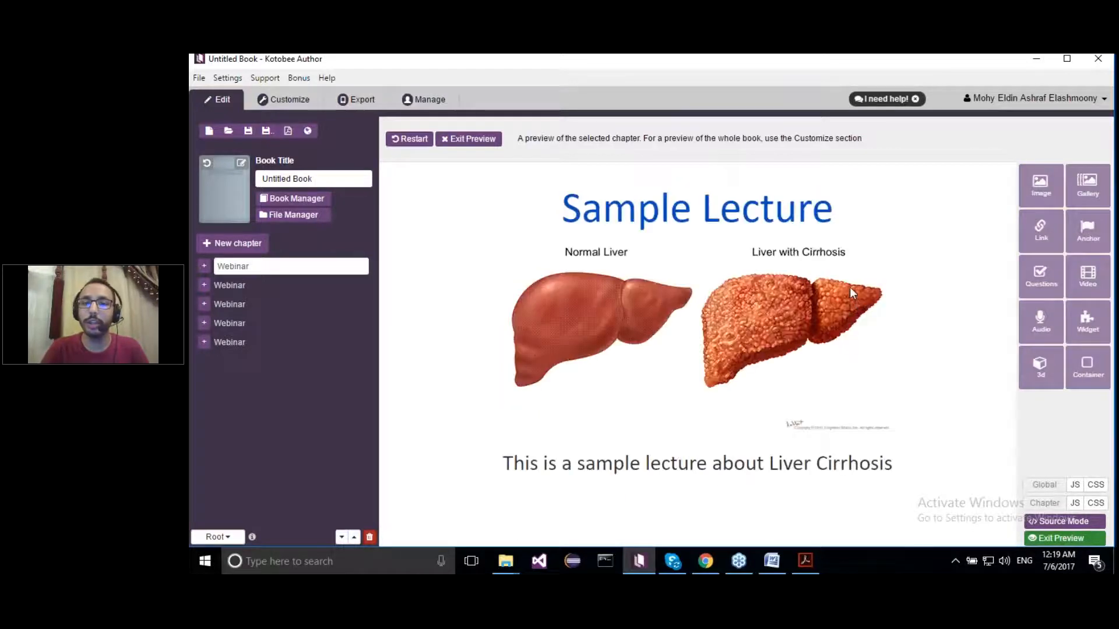
pyautogui.click(653, 209)
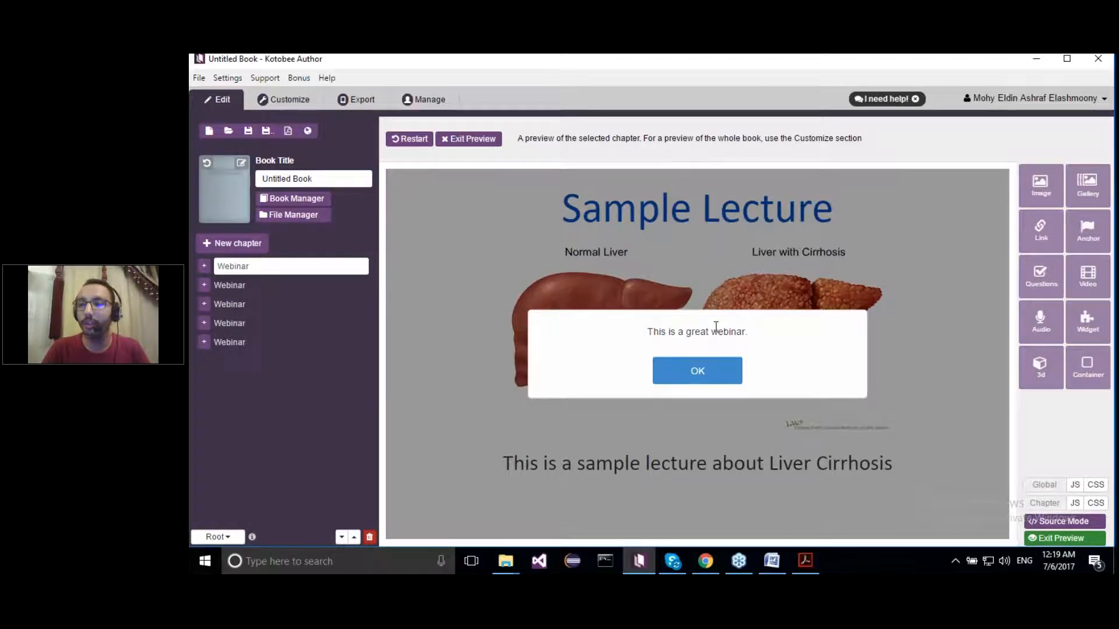
pyautogui.click(699, 364)
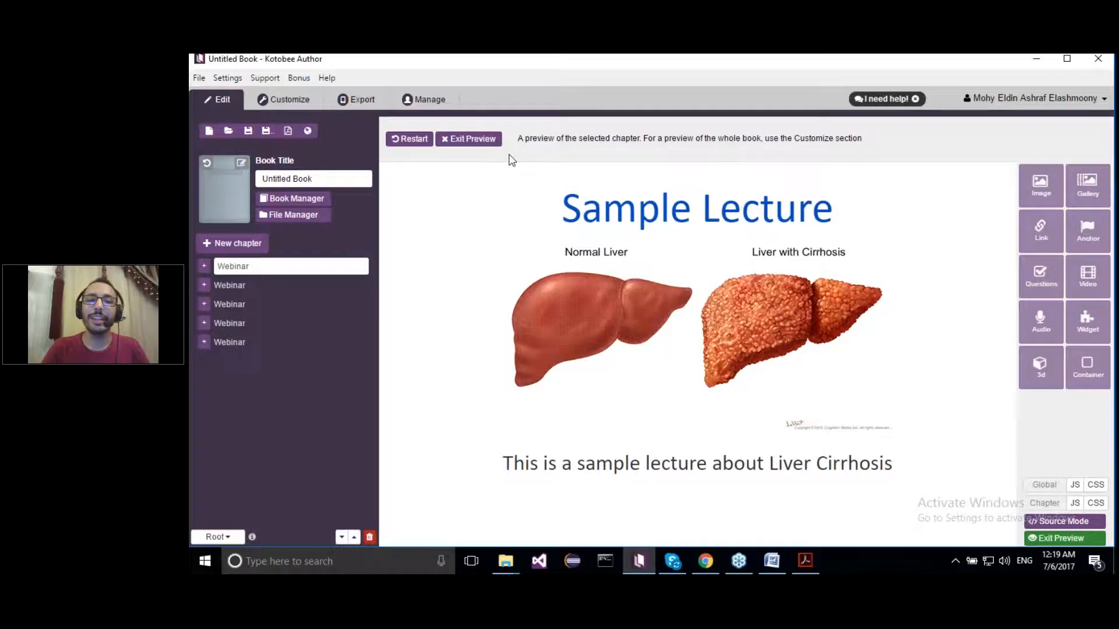
# - Exit the preview and place the cursor after "vasodilatory" in the fourth Webinar chapter's Pathophysiology paragraph
pyautogui.click(470, 140)
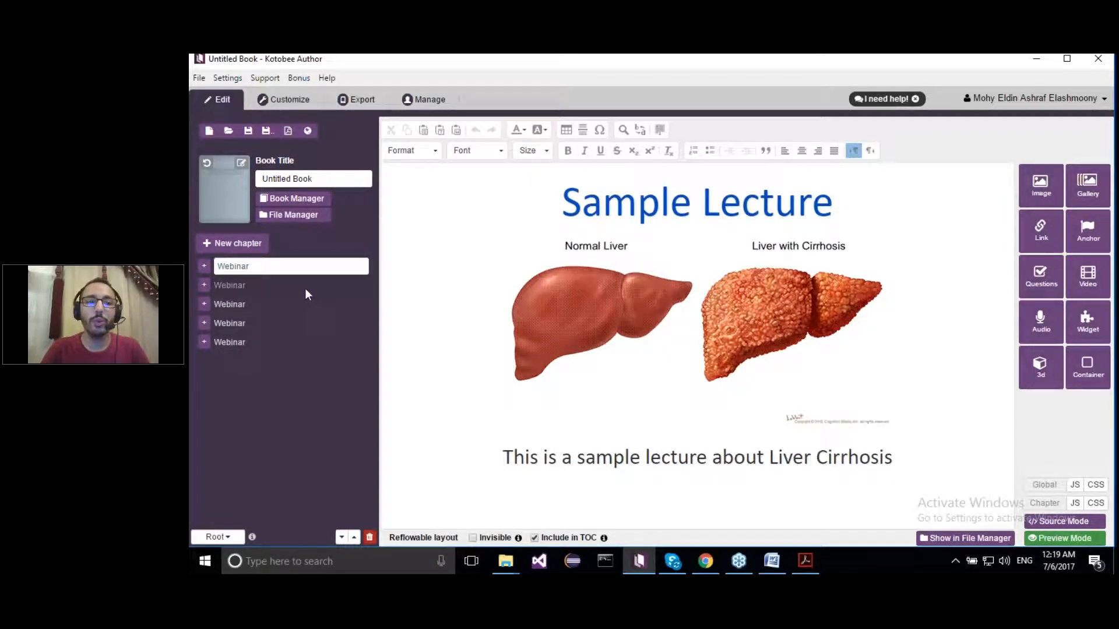
pyautogui.click(290, 319)
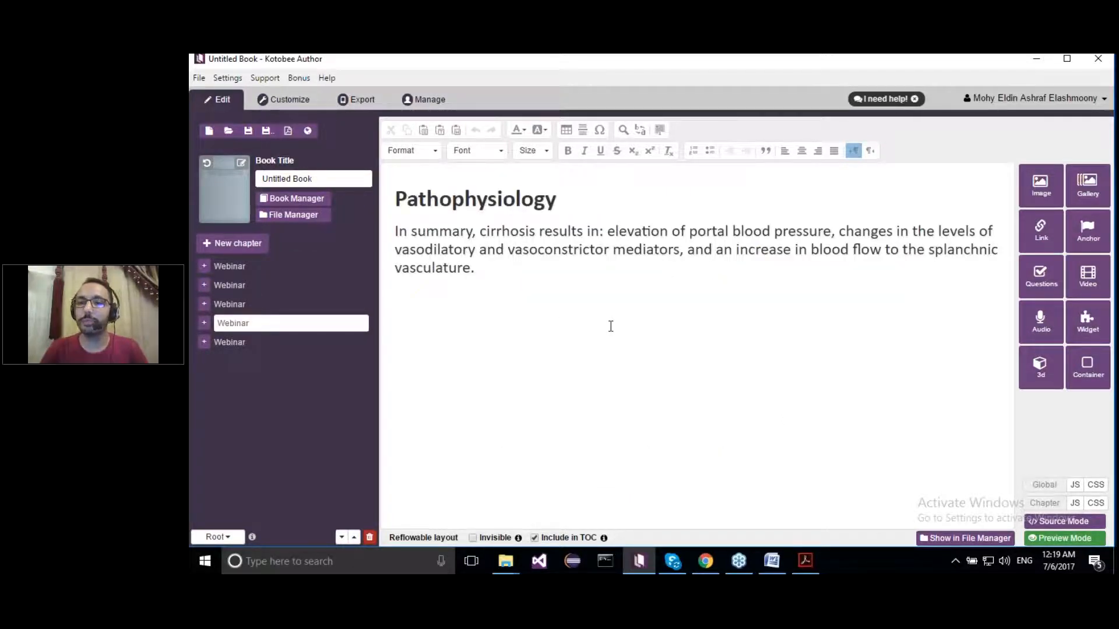
pyautogui.click(474, 249)
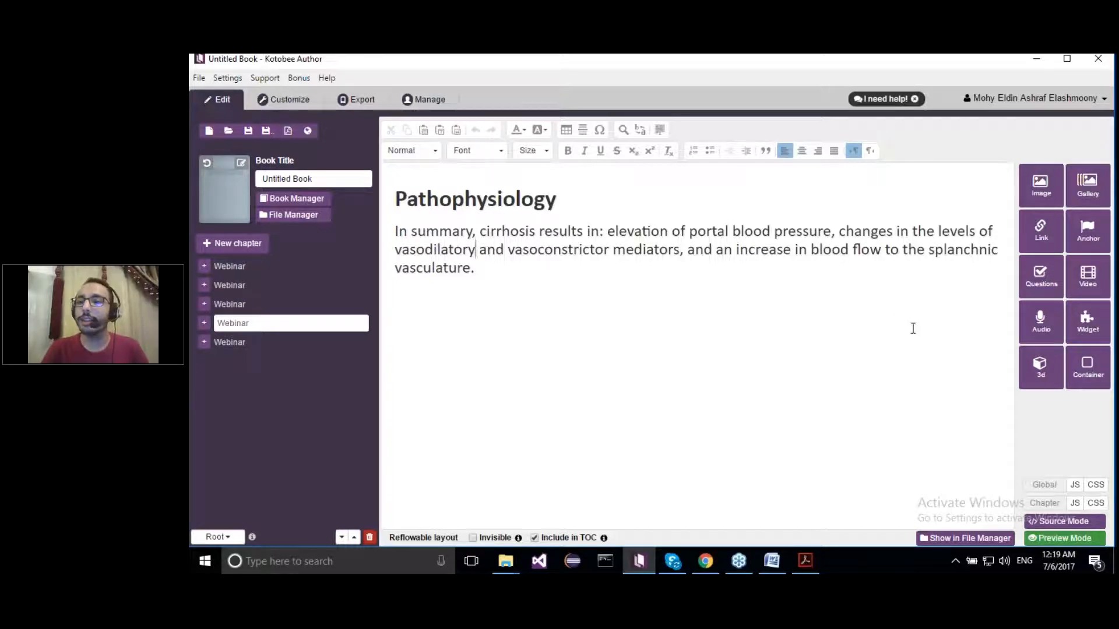
# - Insert the How To Cure Liver Cirrhosis Naturally video file from Faculty of Medicine Training's Media folder at the cursor, keeping the default layout
pyautogui.click(1089, 290)
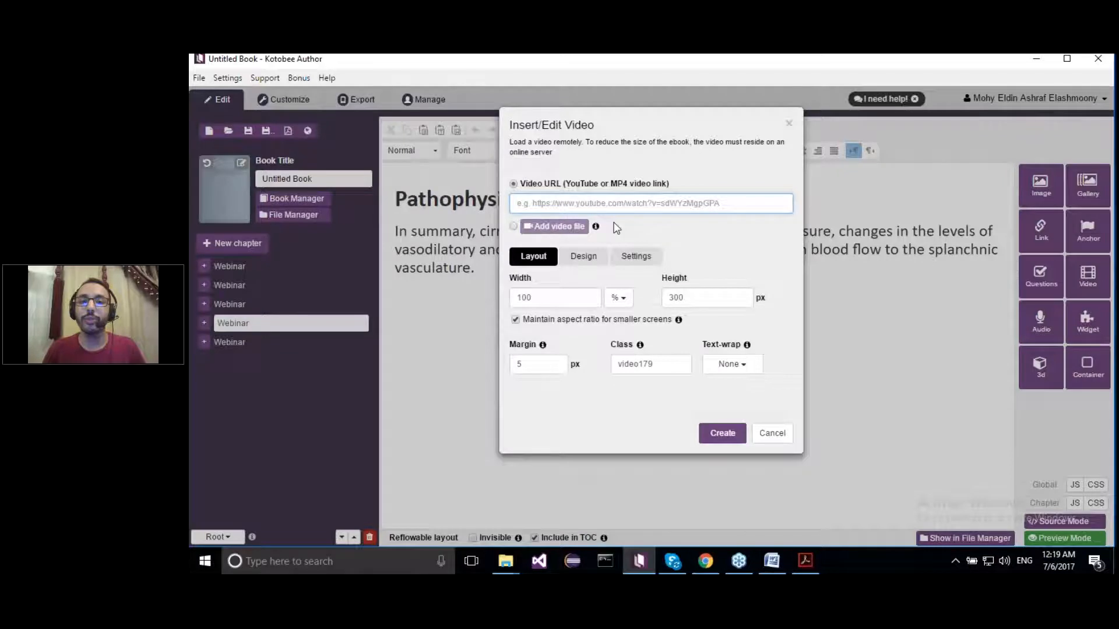
pyautogui.click(515, 228)
pyautogui.click(550, 226)
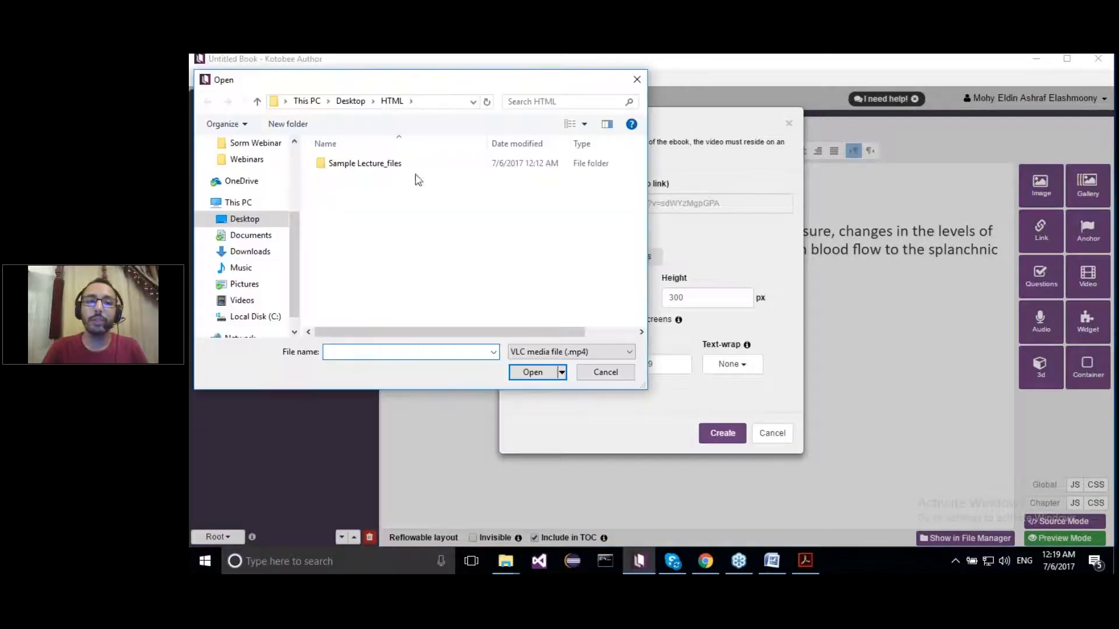
pyautogui.click(351, 101)
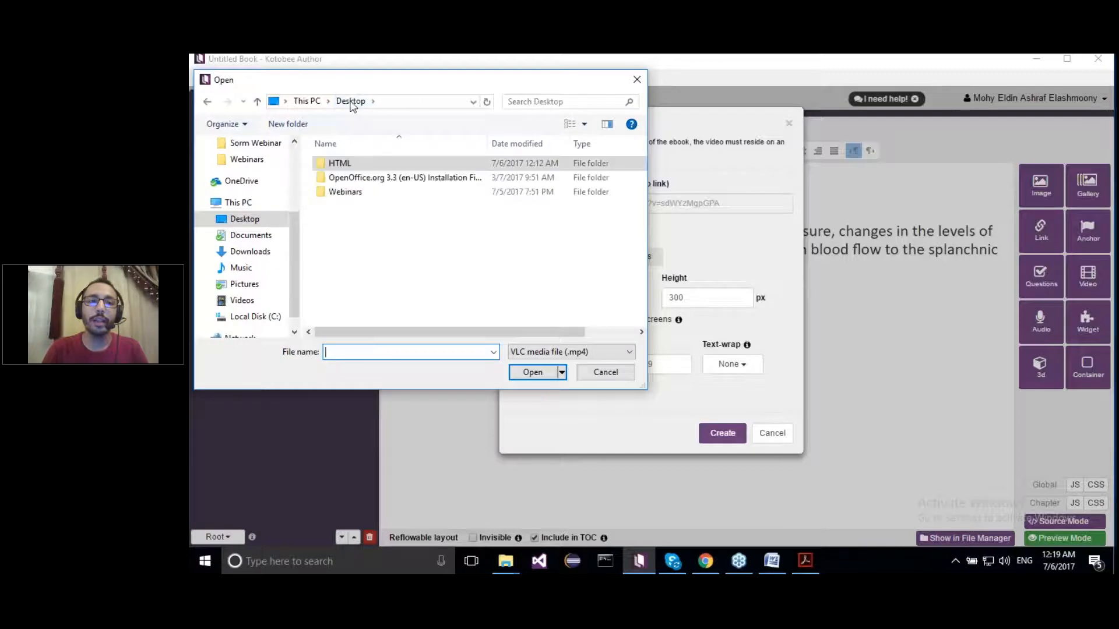
pyautogui.doubleClick(365, 192)
pyautogui.click(390, 209)
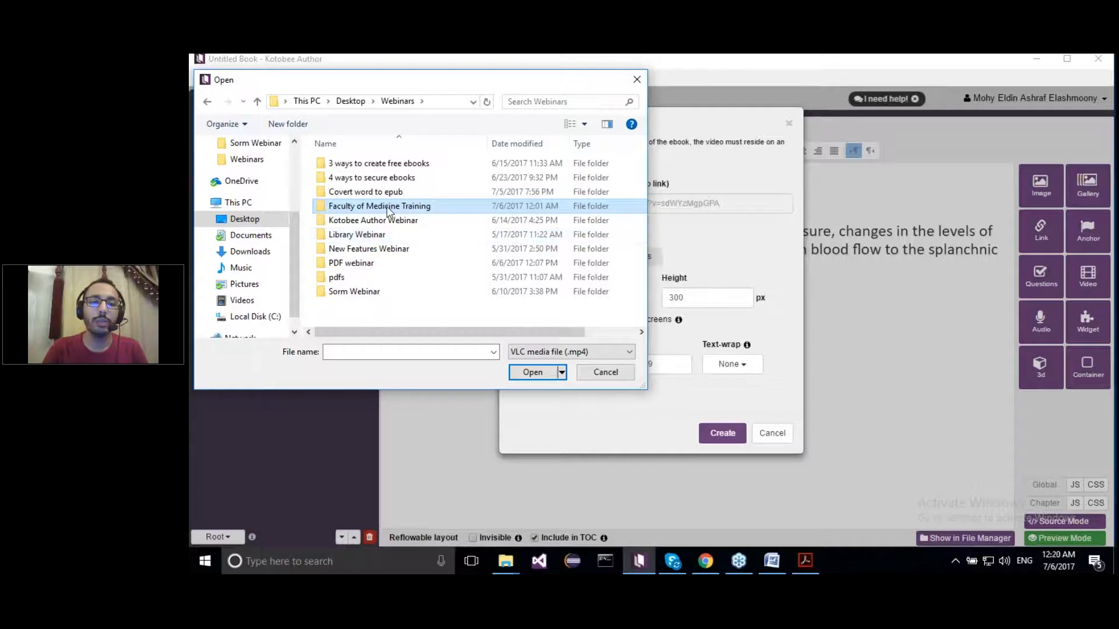
pyautogui.doubleClick(390, 208)
pyautogui.click(375, 196)
pyautogui.press('Return')
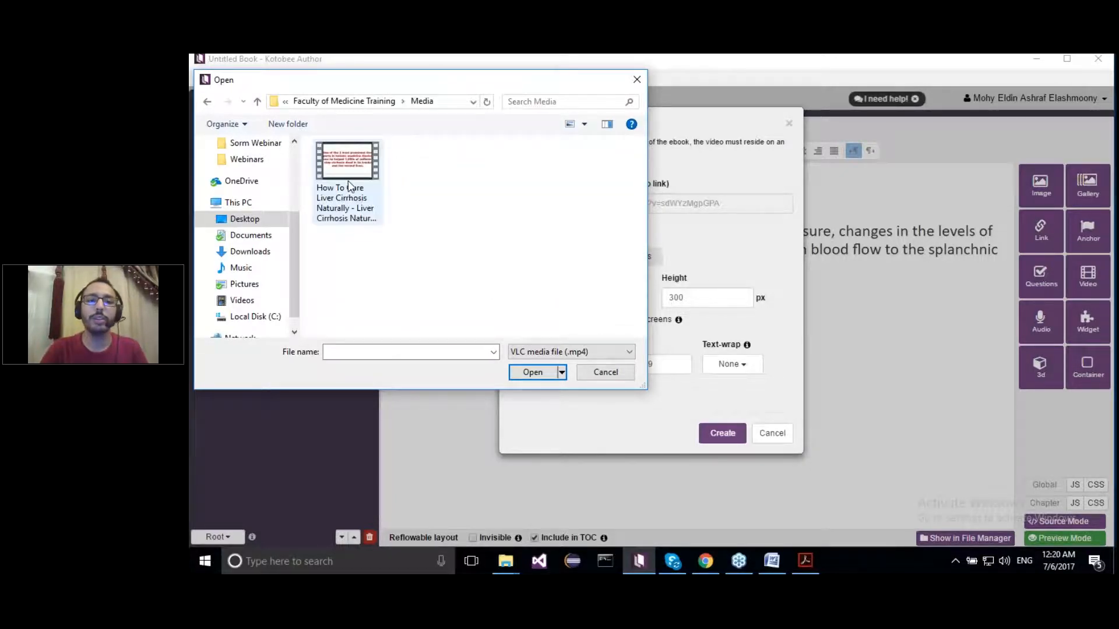
pyautogui.click(349, 186)
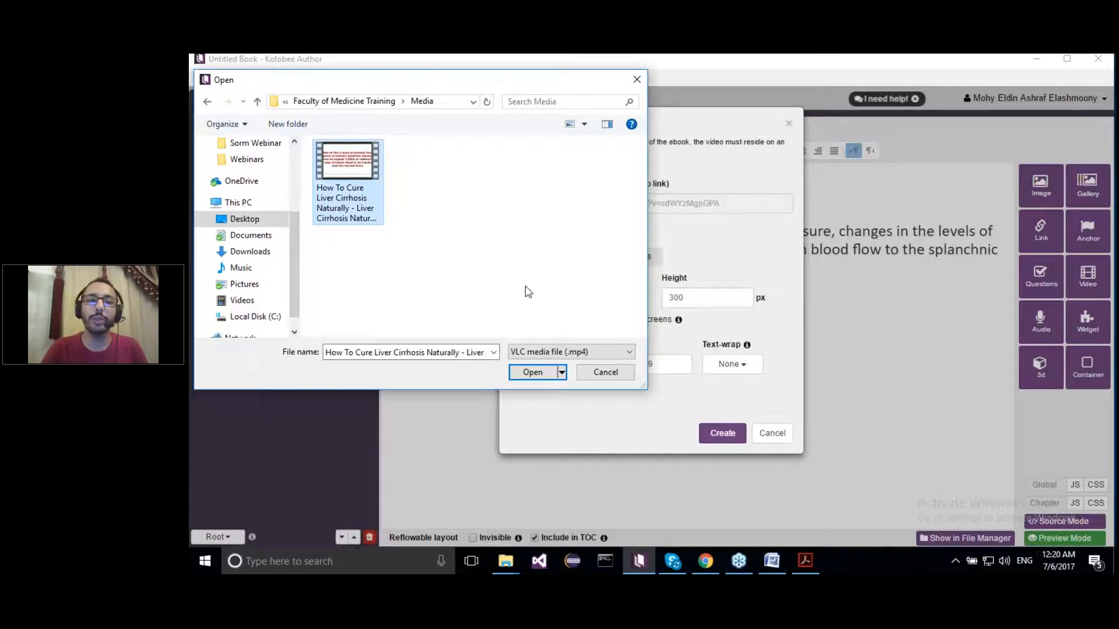
pyautogui.click(532, 374)
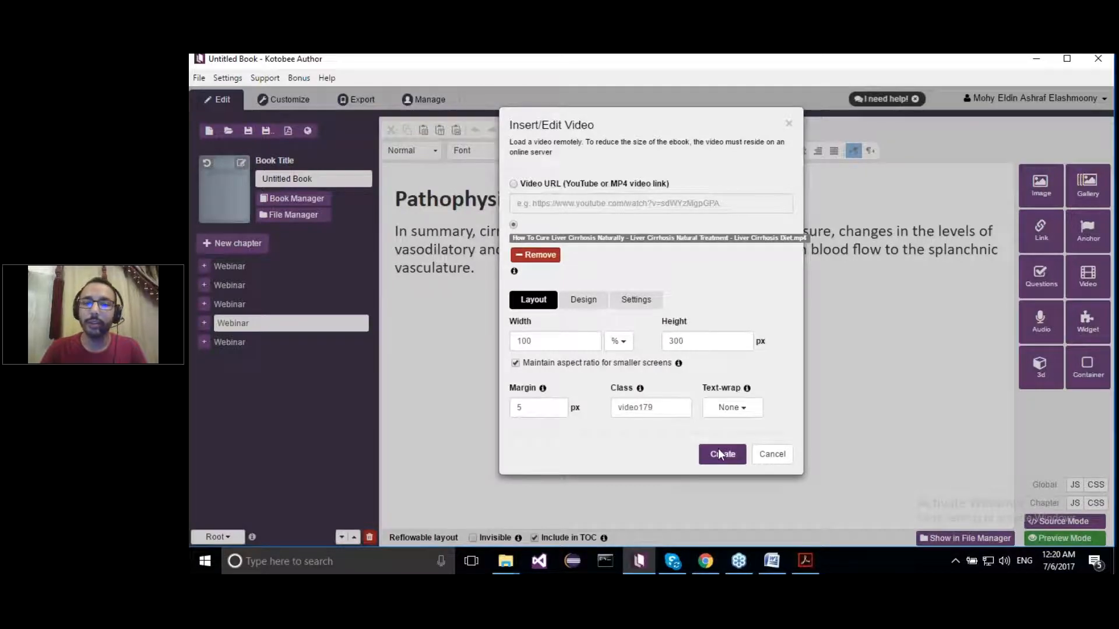
pyautogui.click(718, 454)
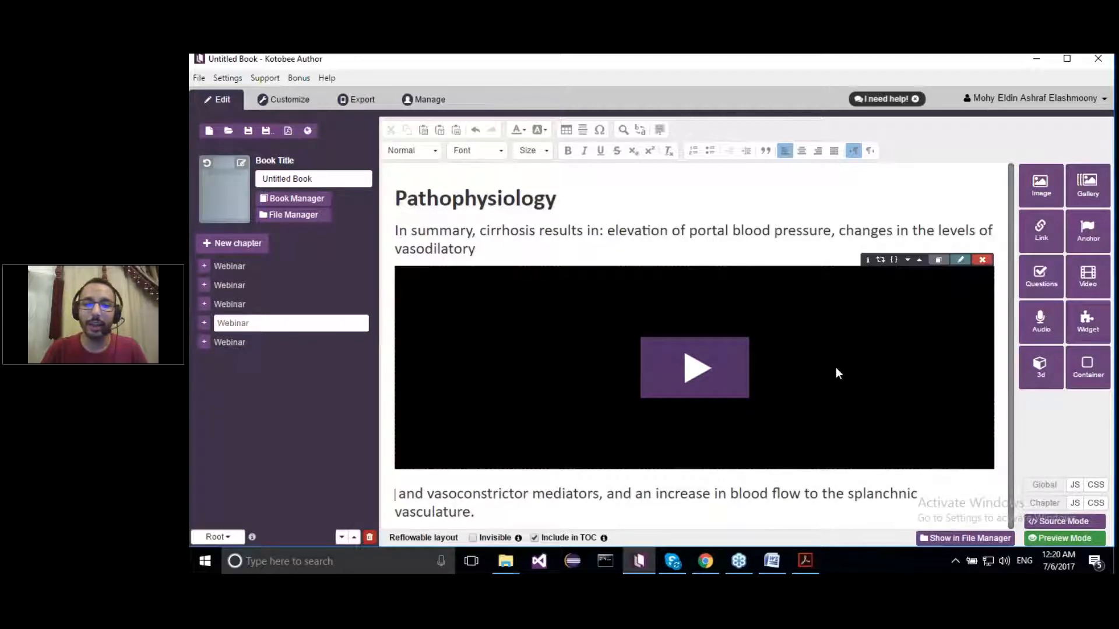
# - Delete the video from the middle of the Pathophysiology text and rejoin the split paragraph
pyautogui.click(982, 260)
pyautogui.click(739, 217)
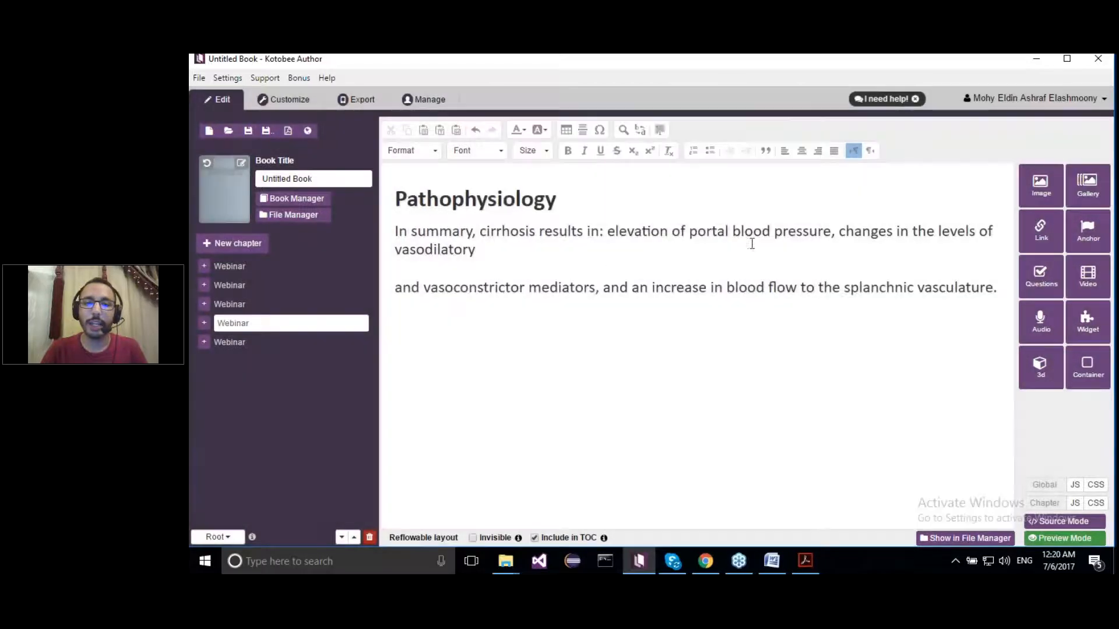
pyautogui.click(398, 288)
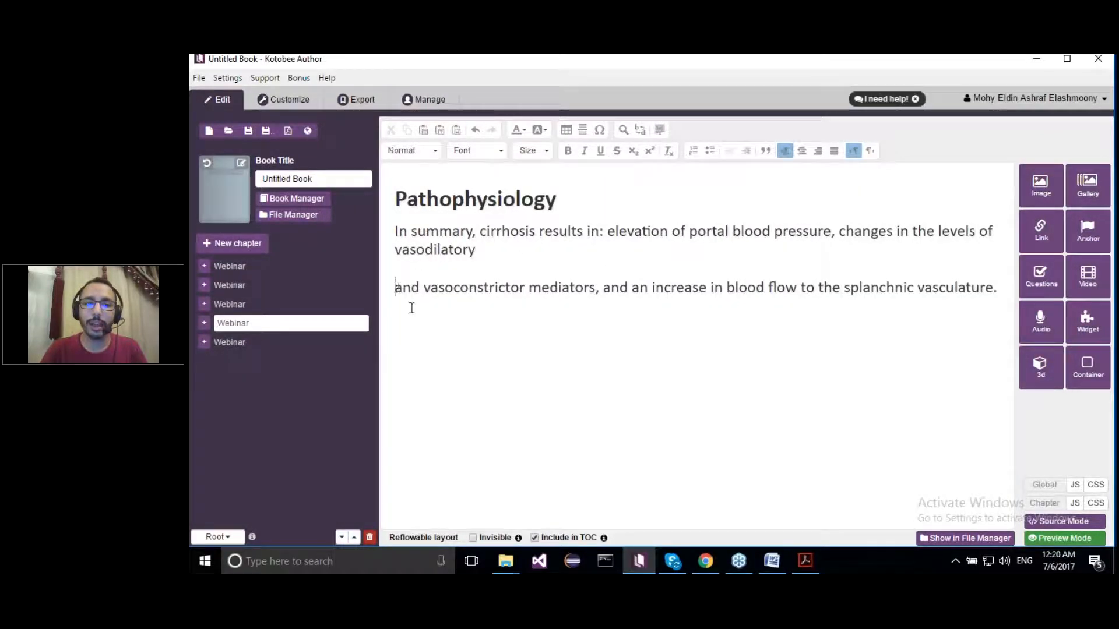
pyautogui.press('BackSpace')
pyautogui.press('BackSpace')
# - Make room below the Pathophysiology paragraph and choose the How To Cure Liver Cirrhosis Naturally video file for a new video there
pyautogui.click(411, 308)
pyautogui.press('Return')
pyautogui.press('Return')
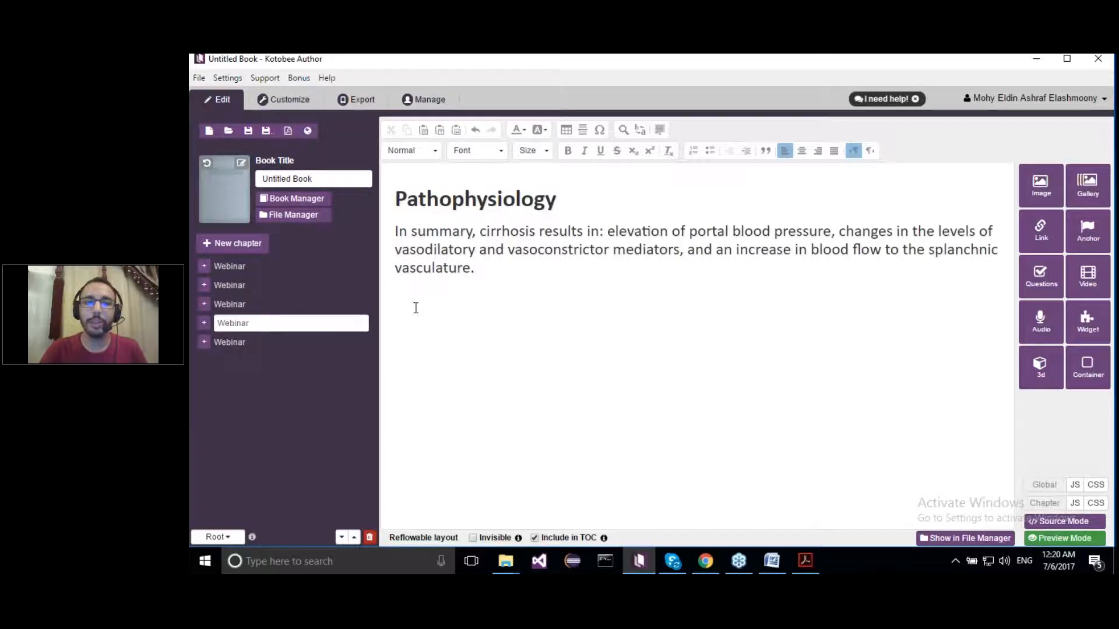
pyautogui.click(1092, 278)
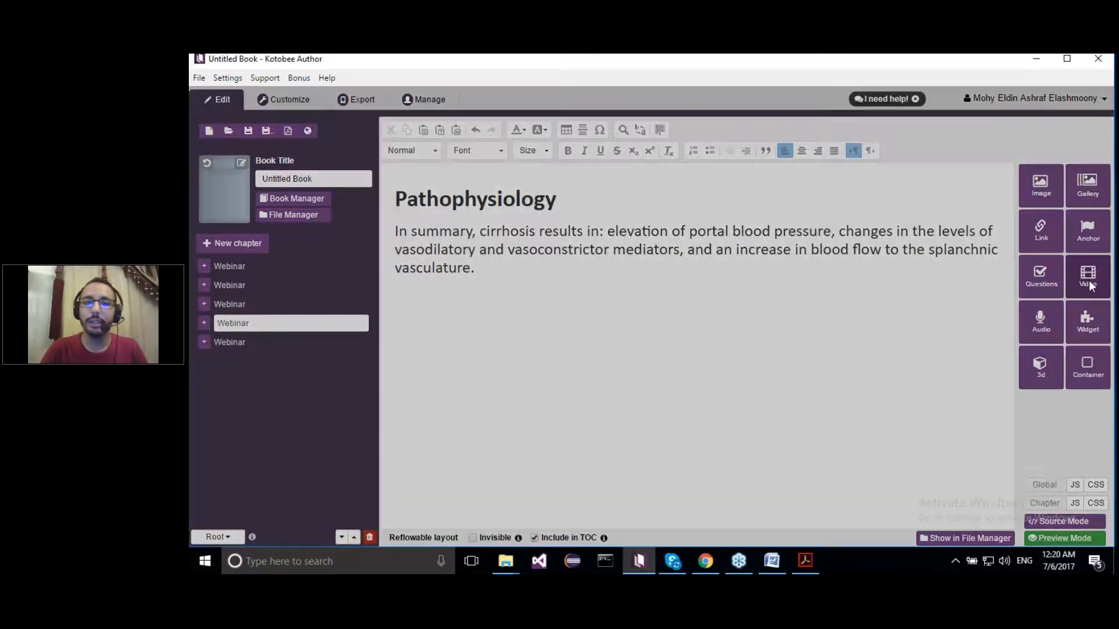
pyautogui.click(545, 232)
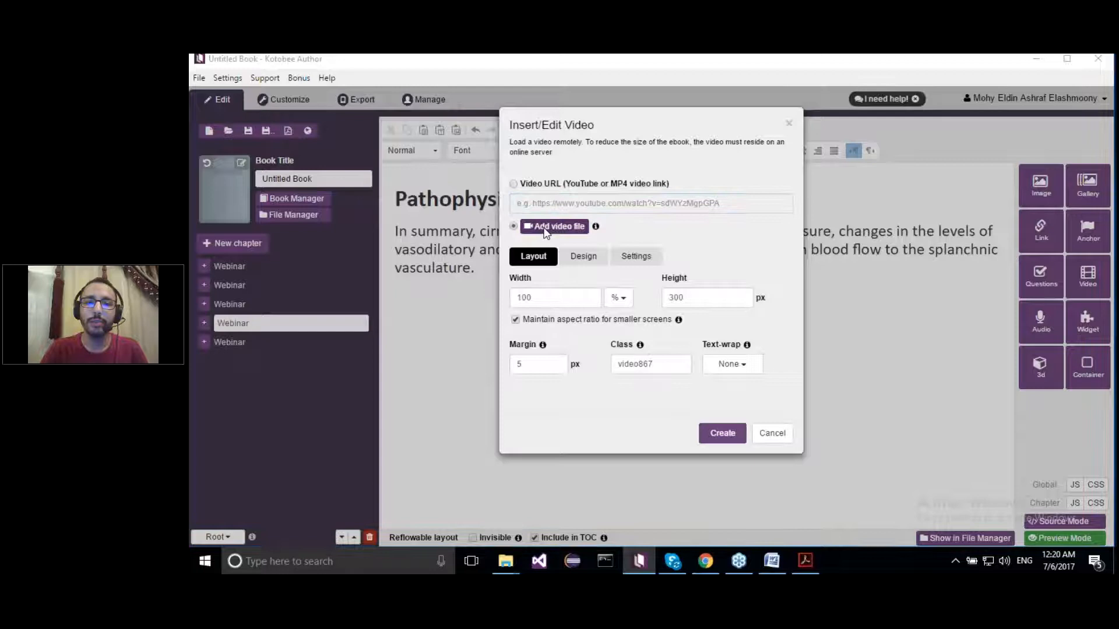
pyautogui.click(357, 179)
pyautogui.click(533, 371)
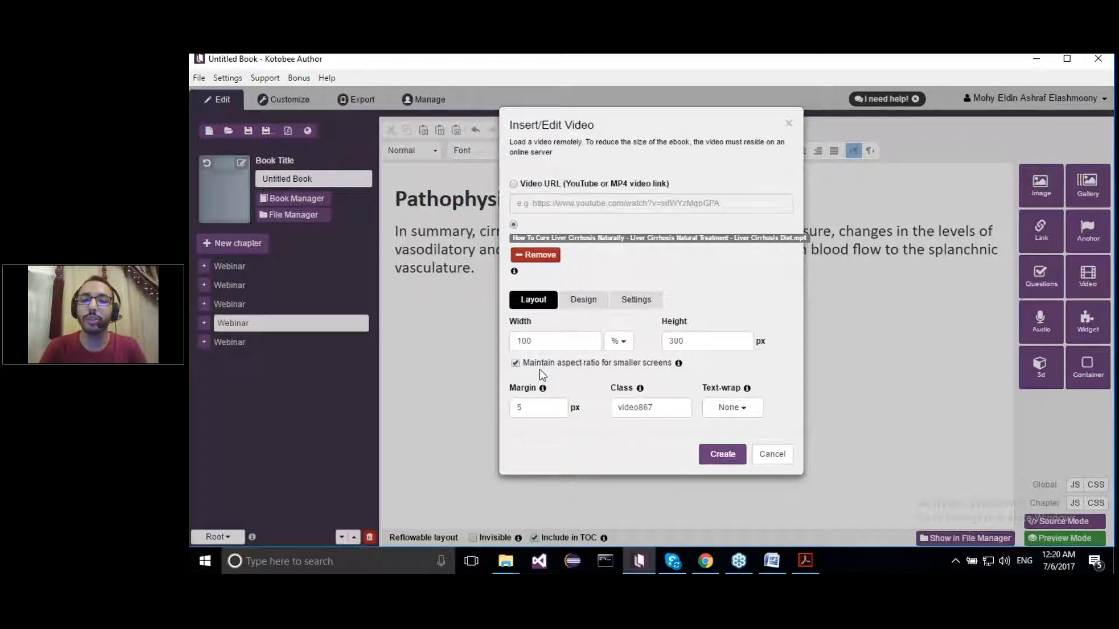
# - Add bg1 from the logos and backgrounds folder as the video's splash image and create the video
pyautogui.click(579, 304)
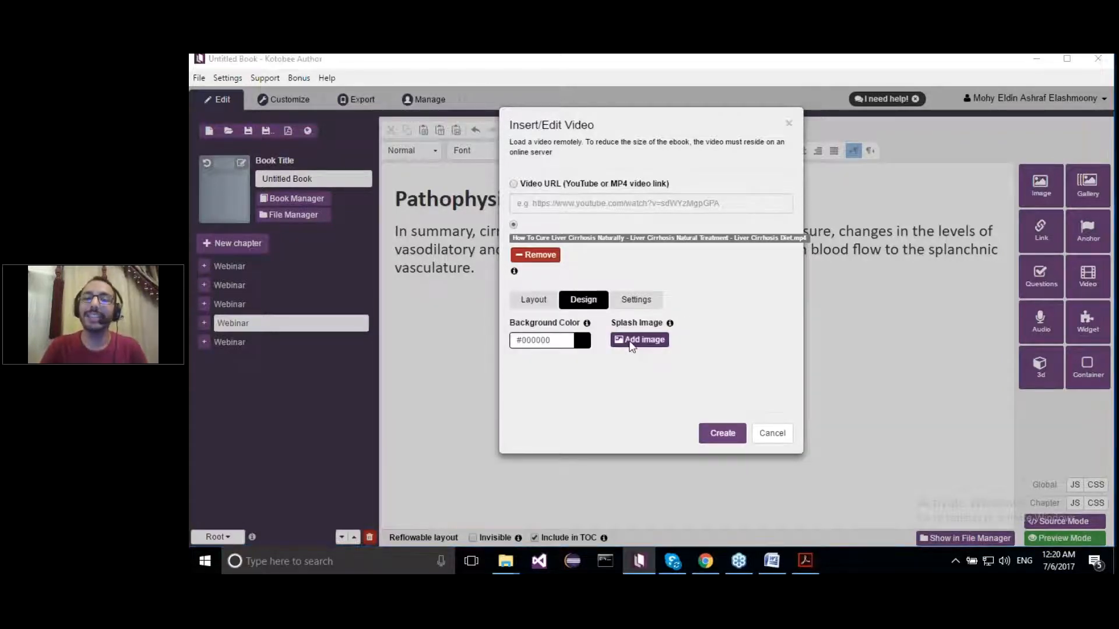
pyautogui.click(631, 342)
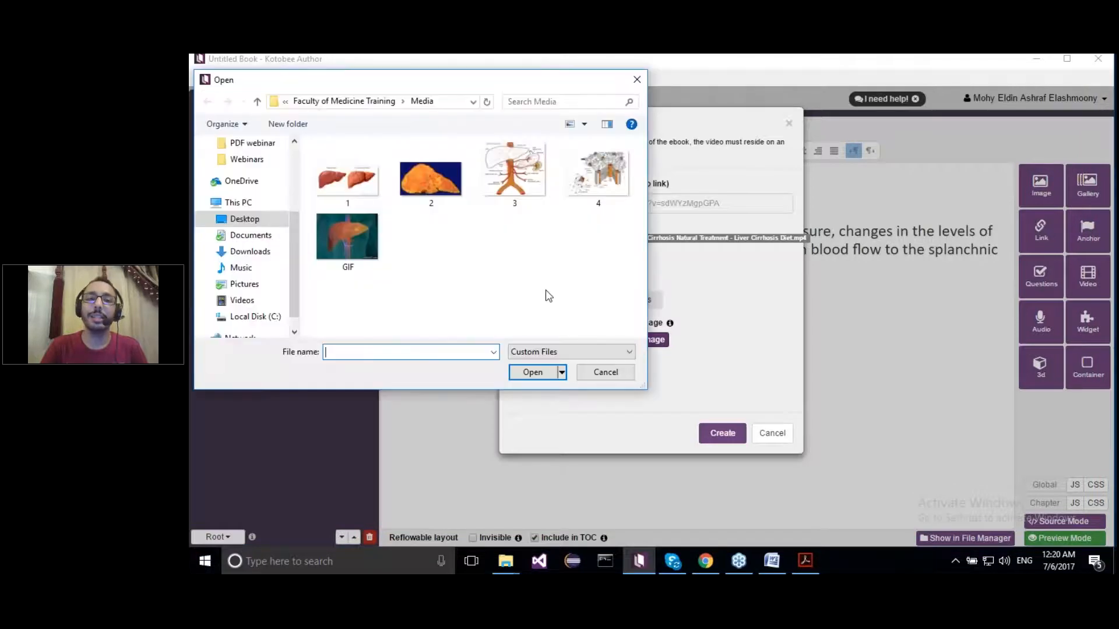
pyautogui.click(374, 103)
pyautogui.doubleClick(352, 178)
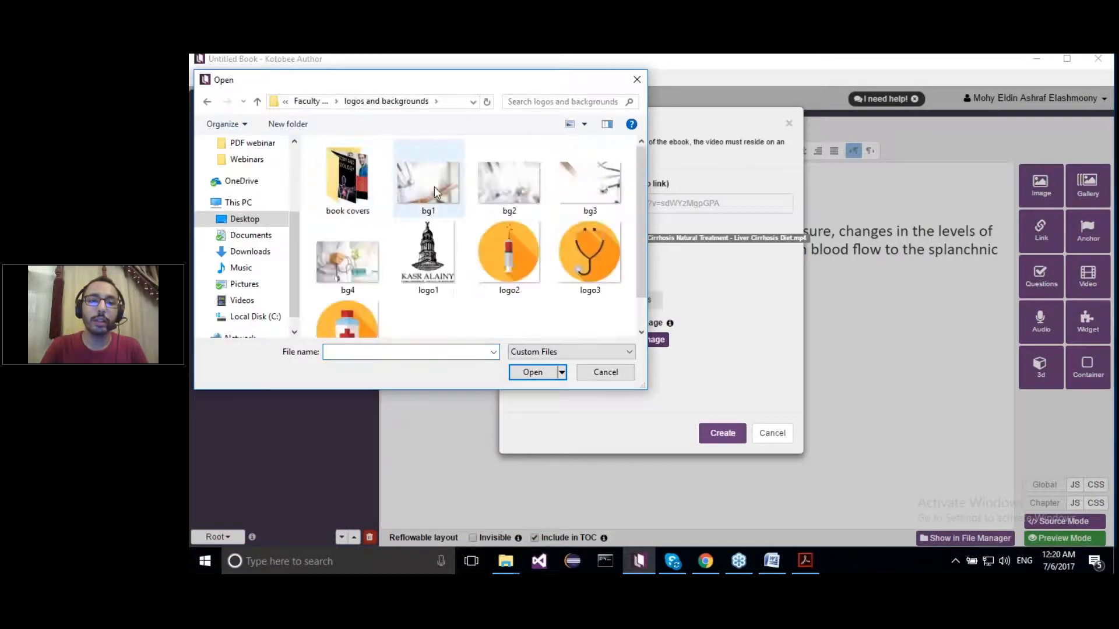
pyautogui.click(434, 191)
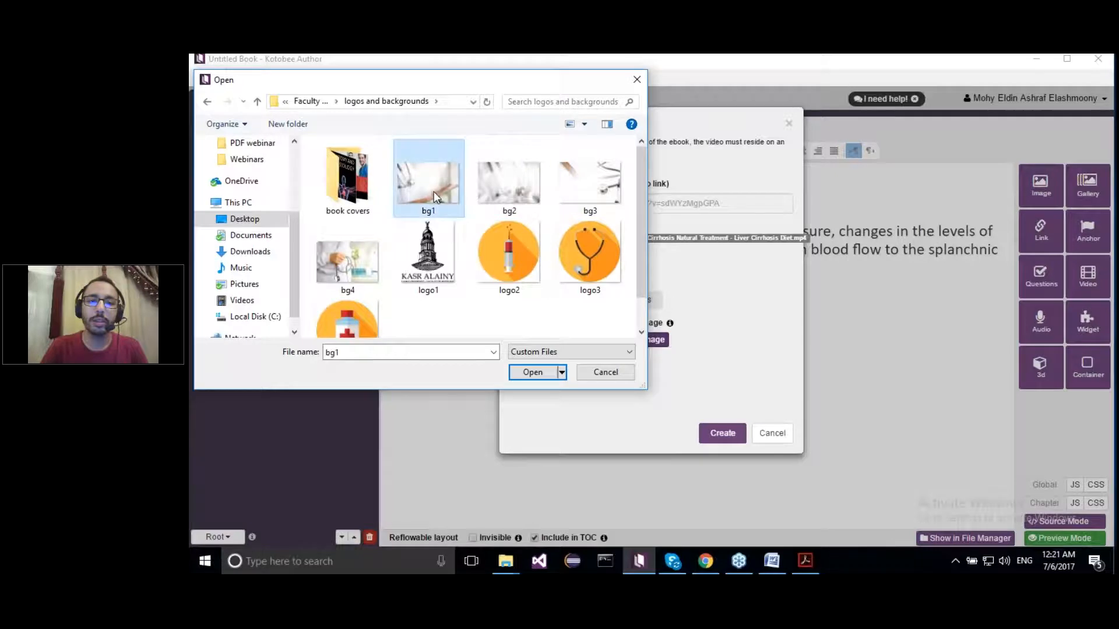
pyautogui.click(533, 371)
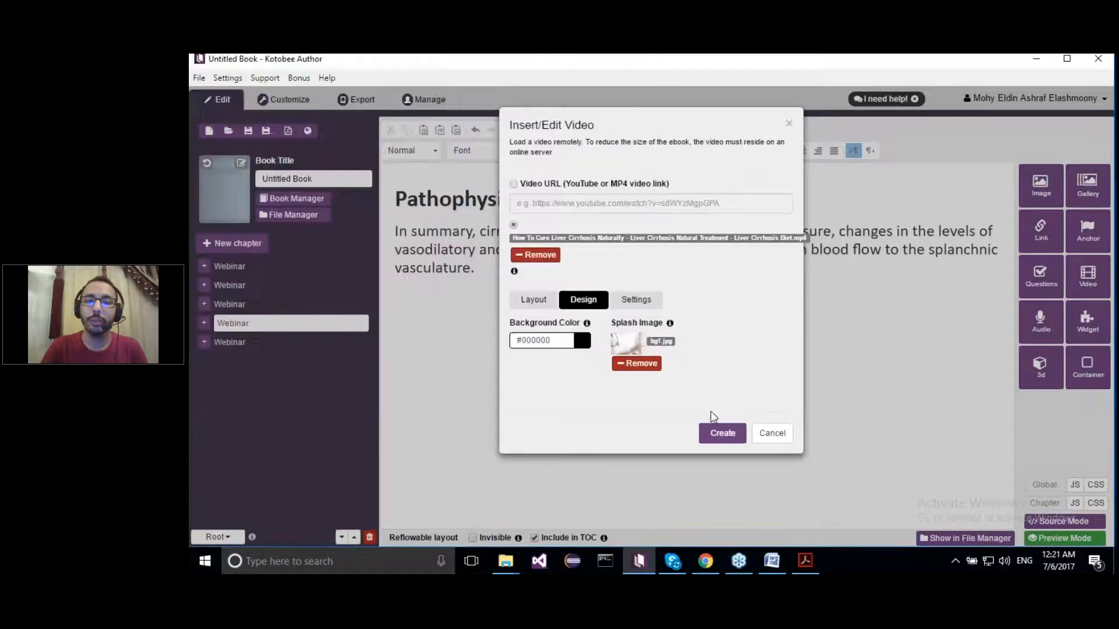
pyautogui.click(723, 429)
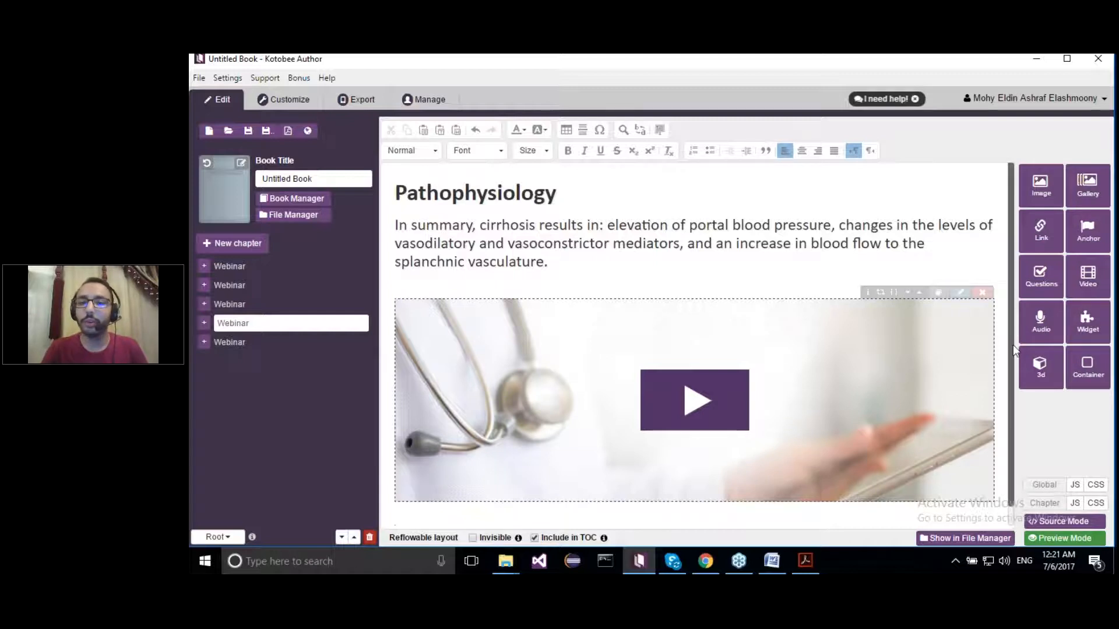
# - Insert the Allegro from Duet in C Major audio file from the Media folder below the video
pyautogui.scroll(-1, 1013, 344)
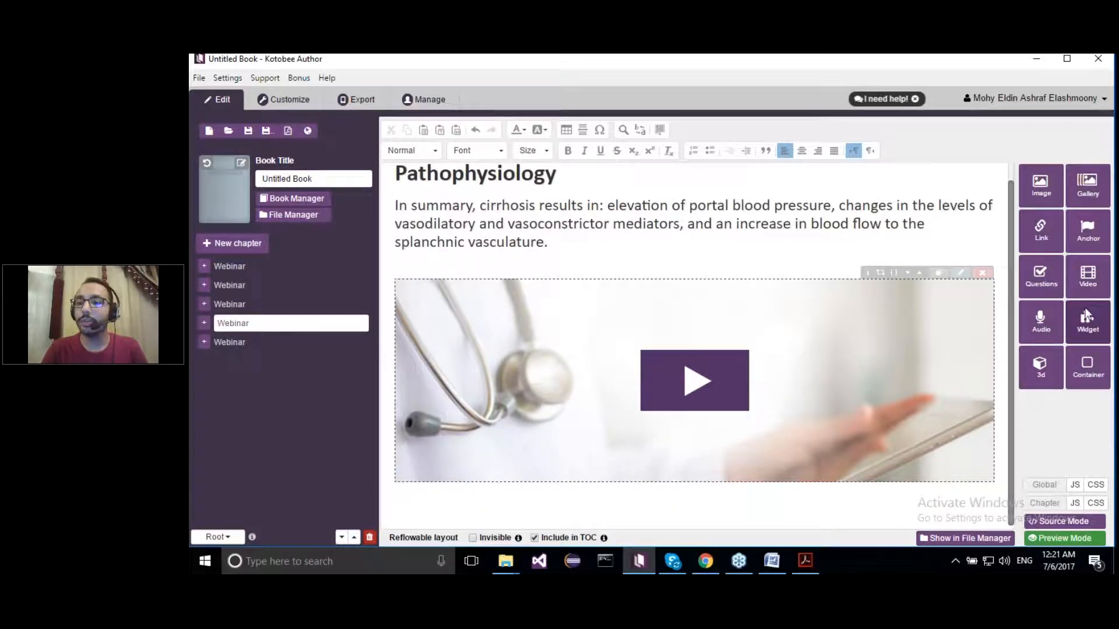
pyautogui.click(1055, 316)
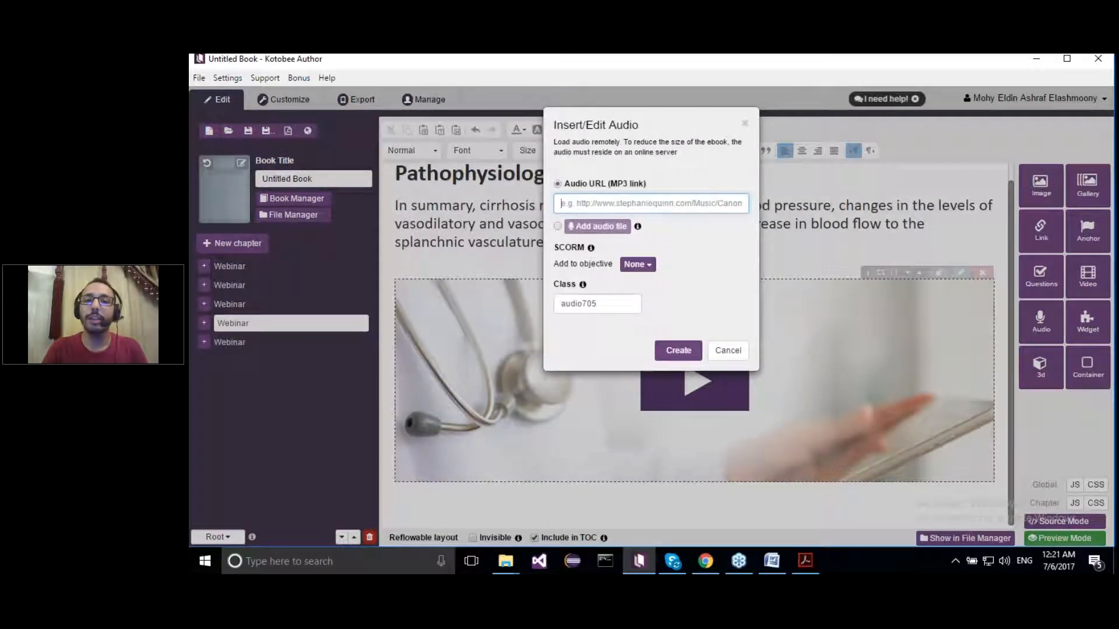
pyautogui.click(555, 226)
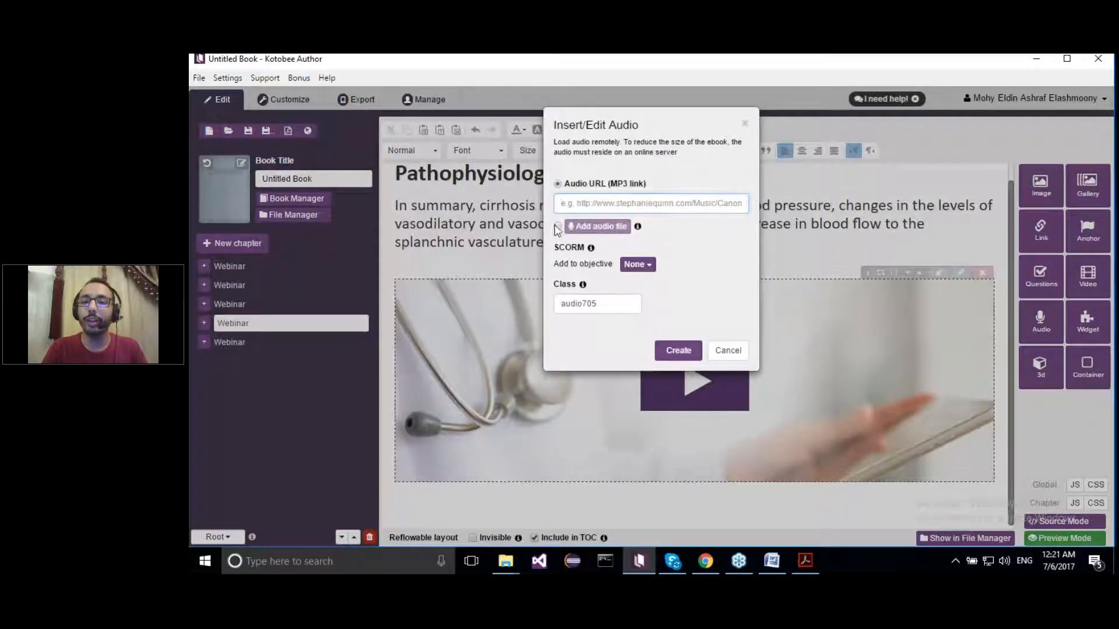
pyautogui.click(583, 228)
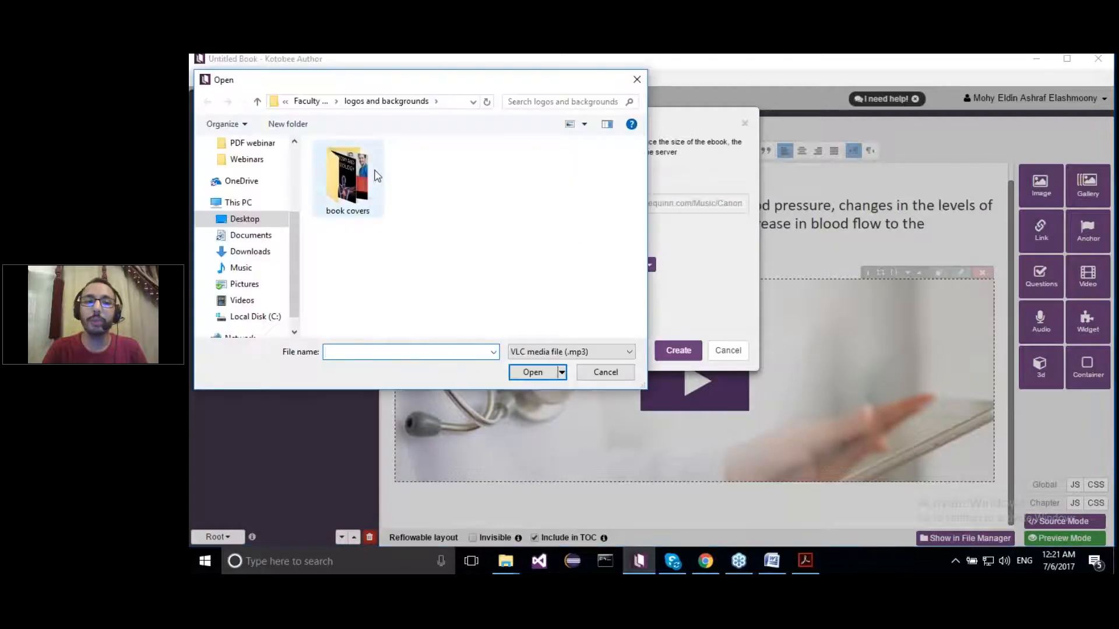
pyautogui.click(309, 101)
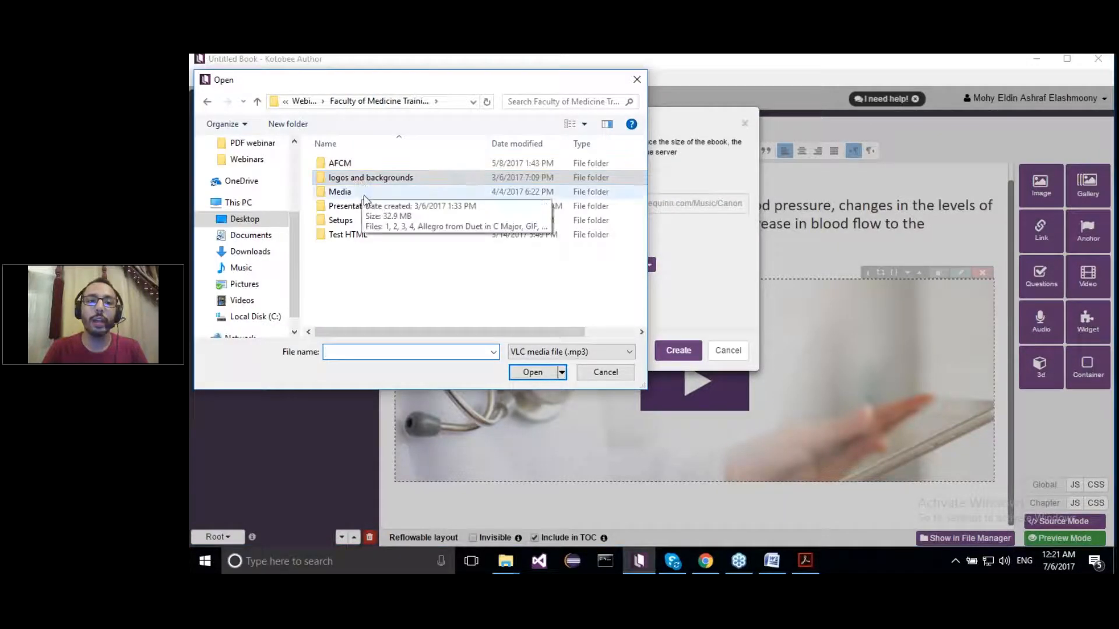
pyautogui.doubleClick(364, 193)
pyautogui.click(366, 165)
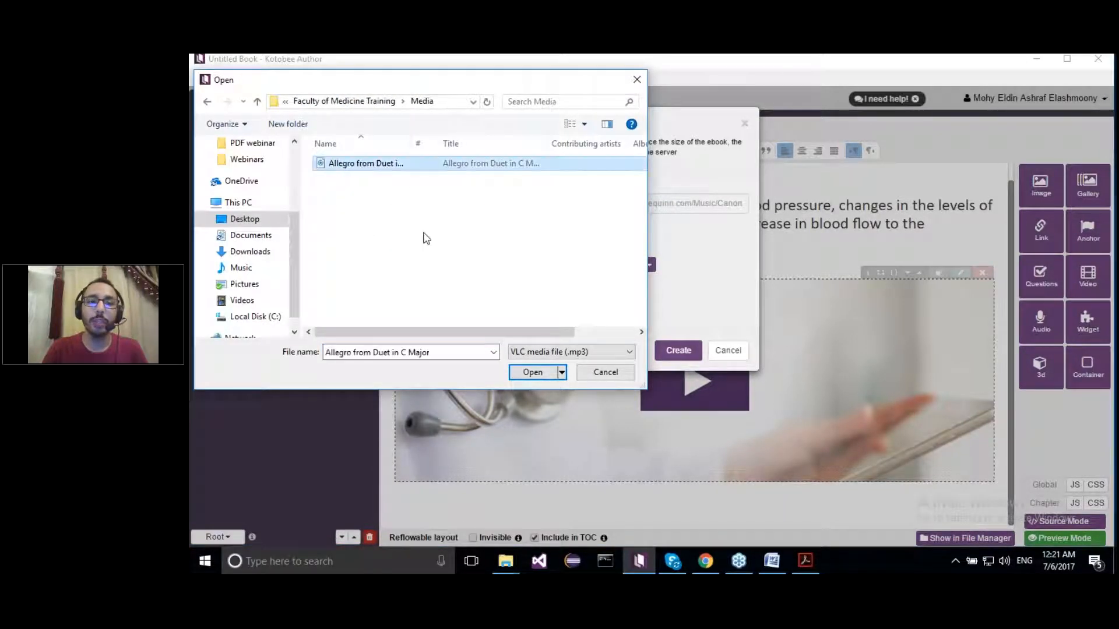
pyautogui.click(532, 372)
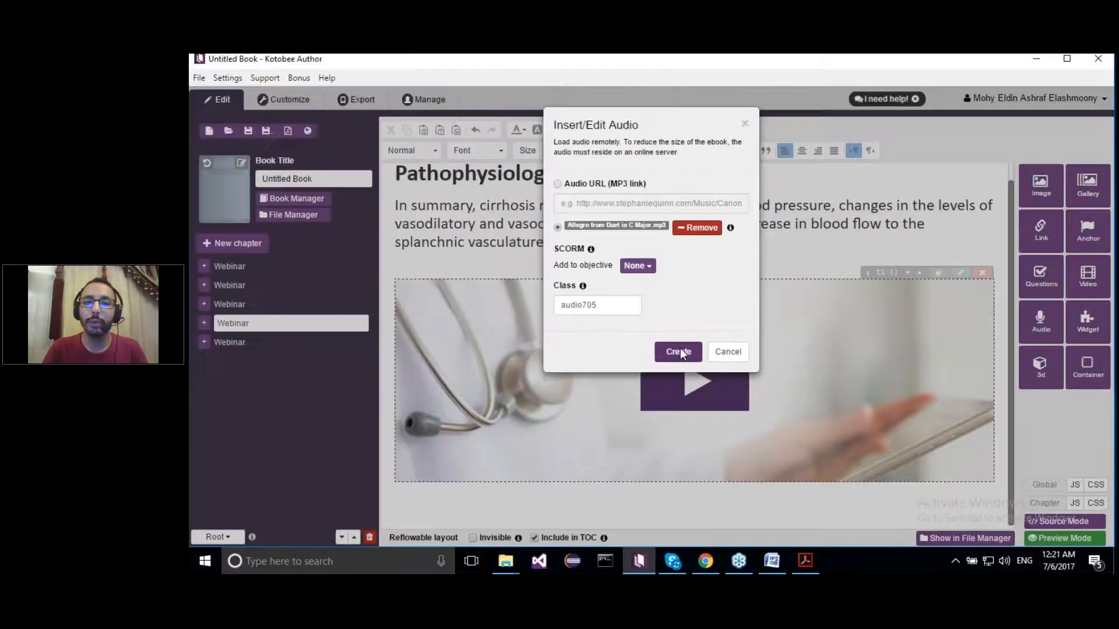
pyautogui.click(682, 352)
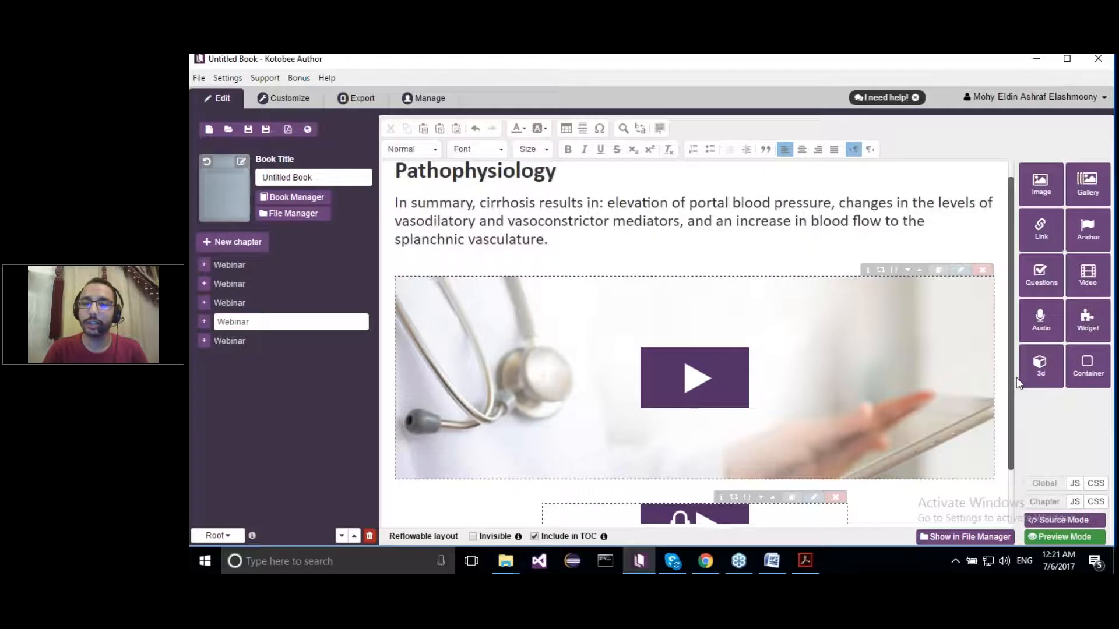
pyautogui.scroll(-1, 1003, 373)
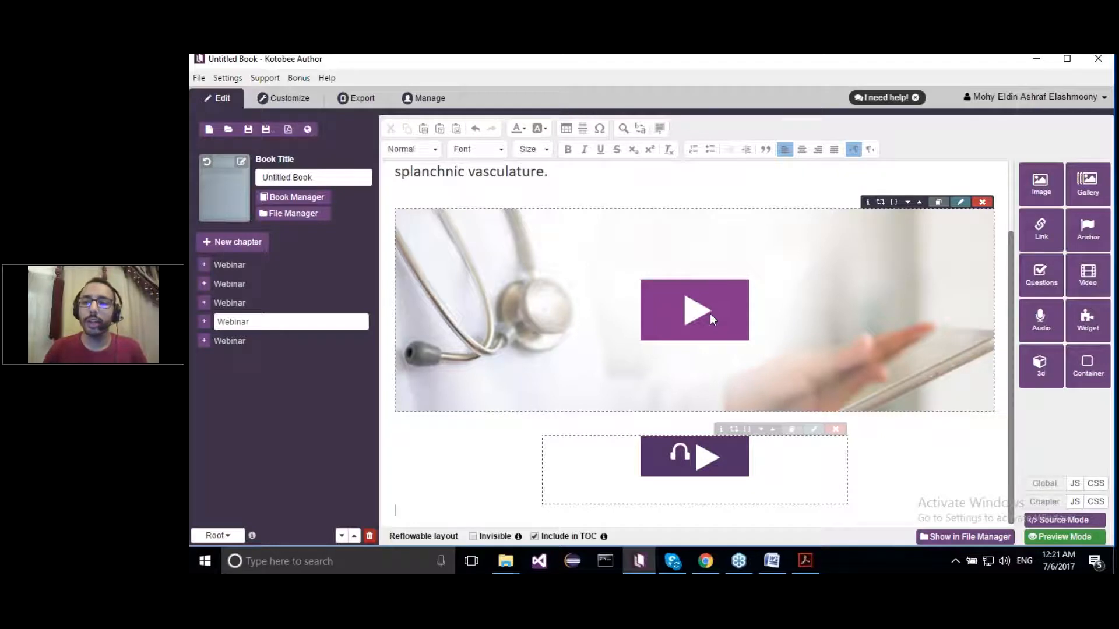
# - Start a question block titled Test in the last Webinar chapter, with one True/False and one MCQ Single Choice question
pyautogui.click(324, 343)
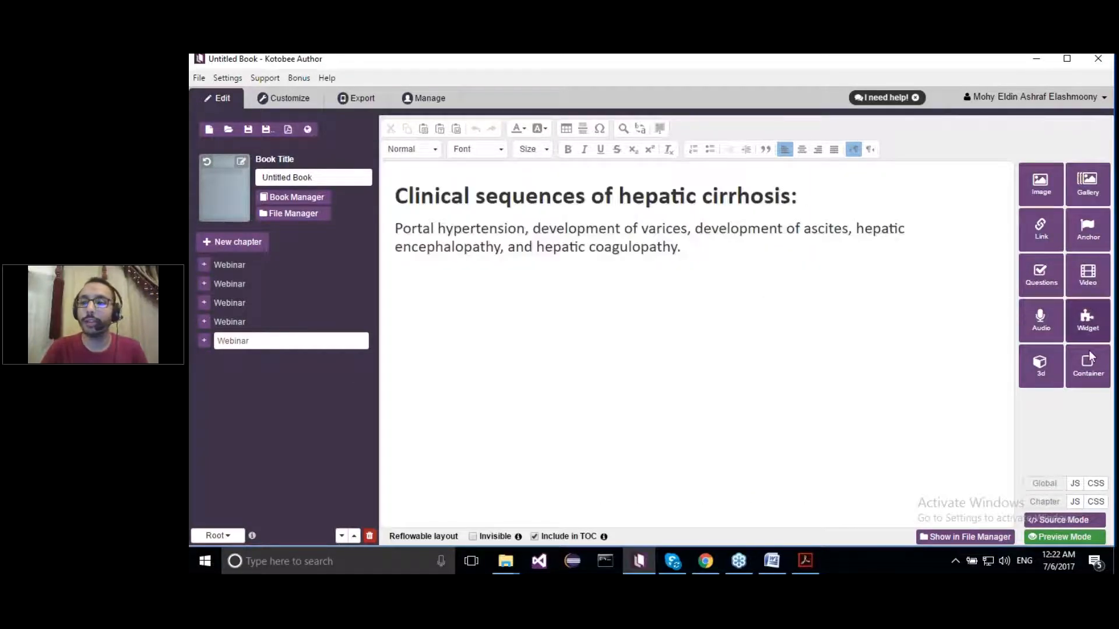
pyautogui.click(1041, 275)
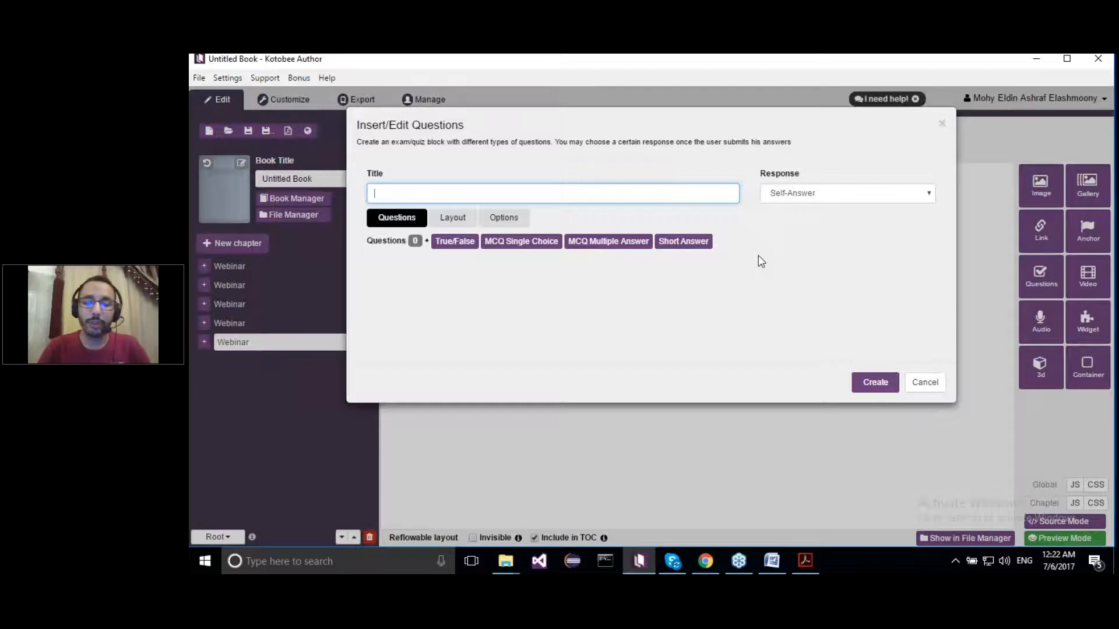
pyautogui.write('Test')
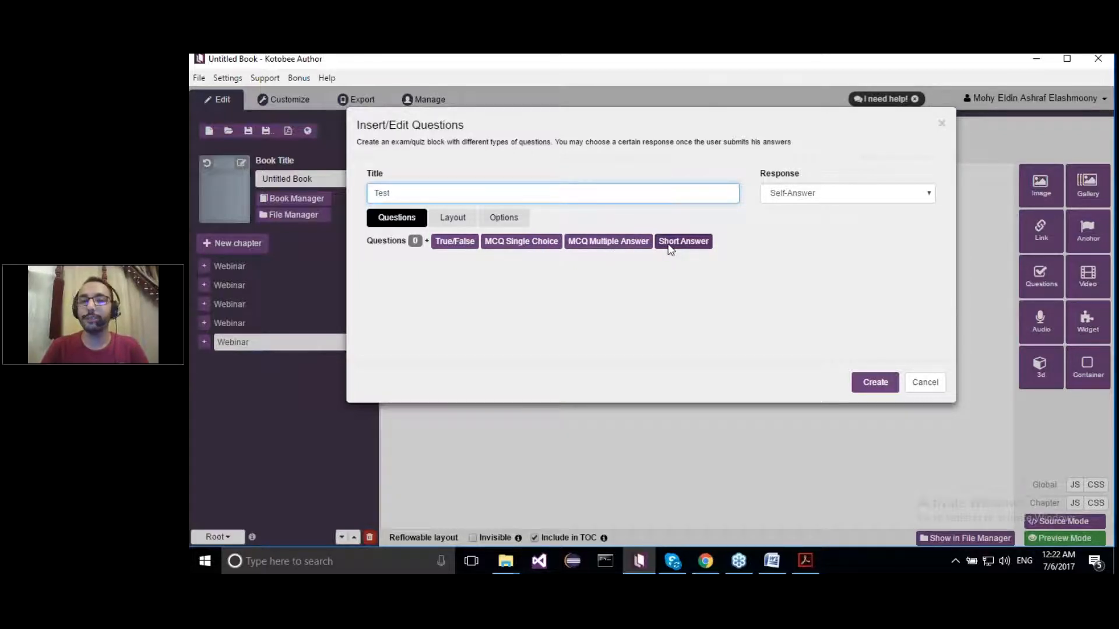
pyautogui.click(465, 244)
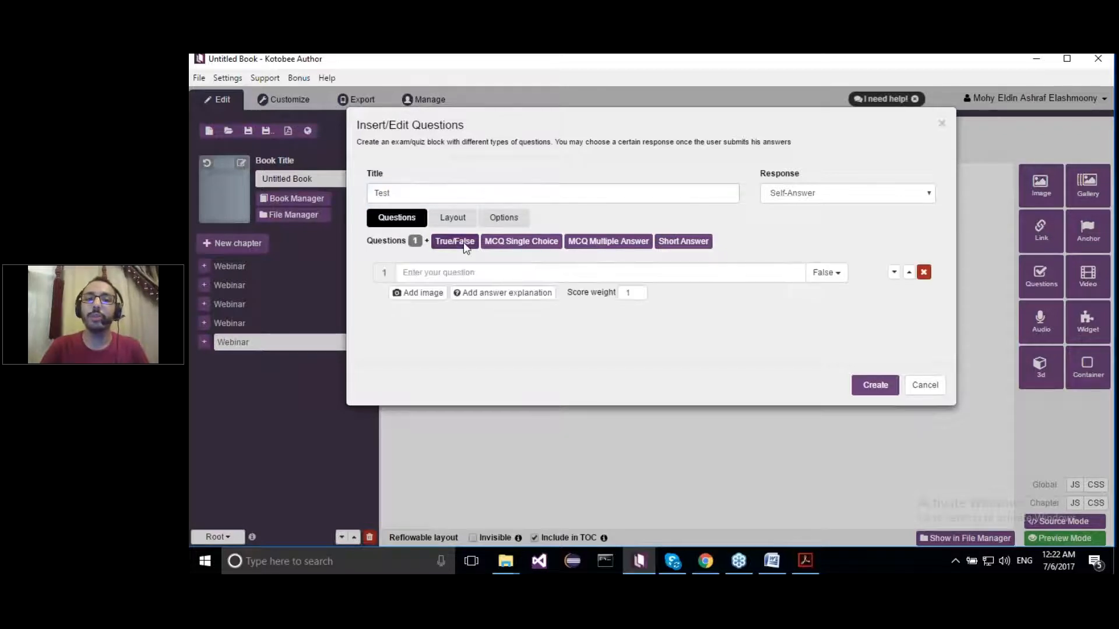
pyautogui.click(526, 245)
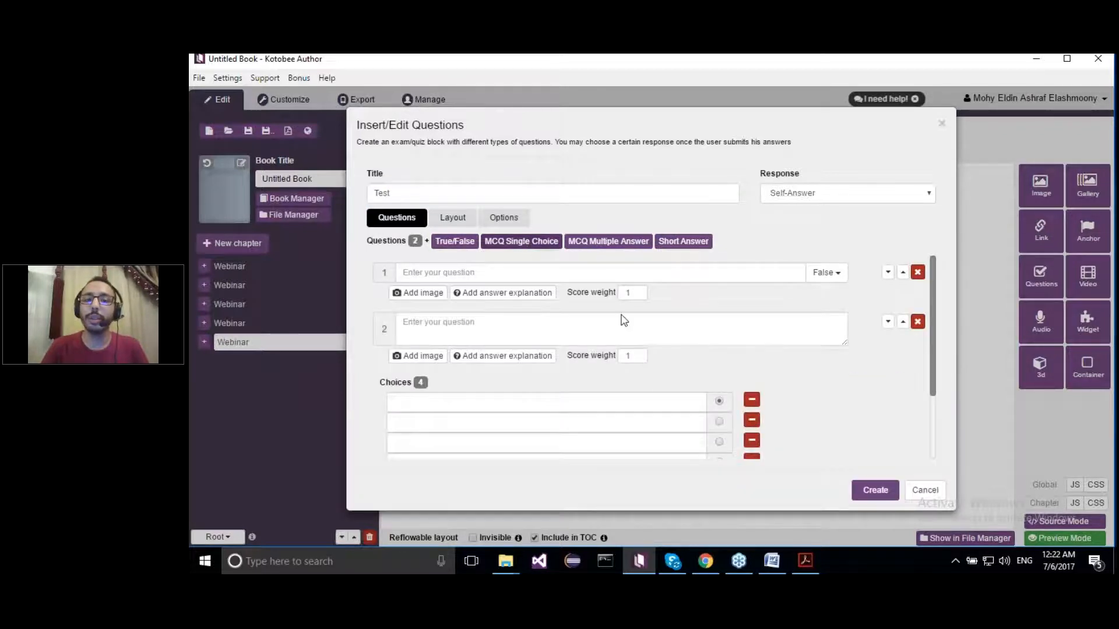
# - Write "Is this a great webinar?" as the first question and set its correct answer to True
pyautogui.click(493, 276)
pyautogui.write('Is ')
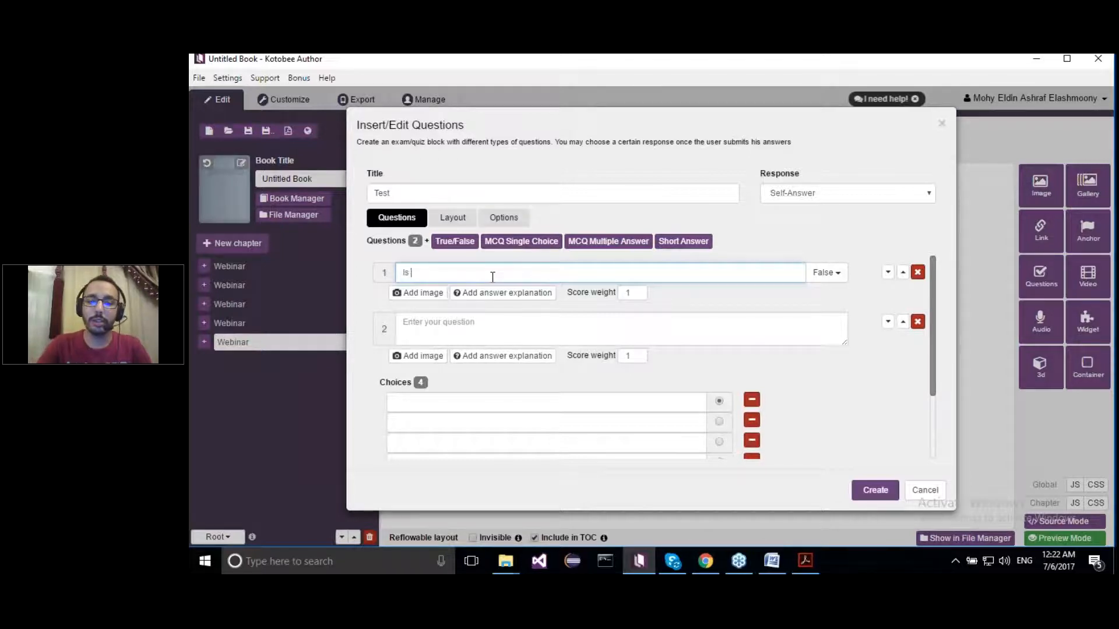
pyautogui.write('this a')
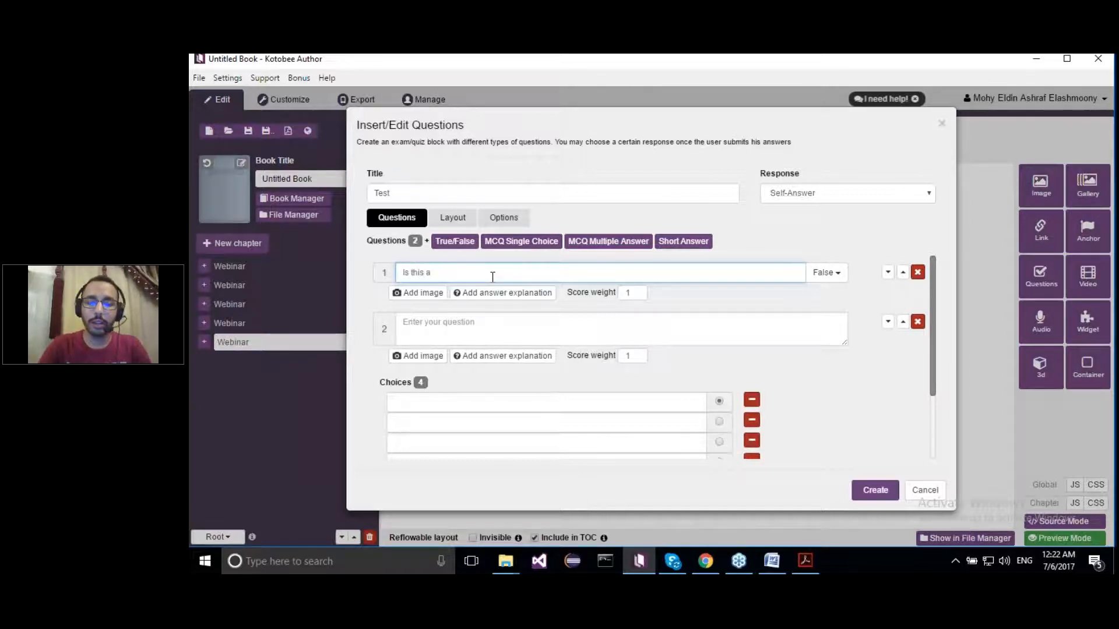
pyautogui.write(' great web')
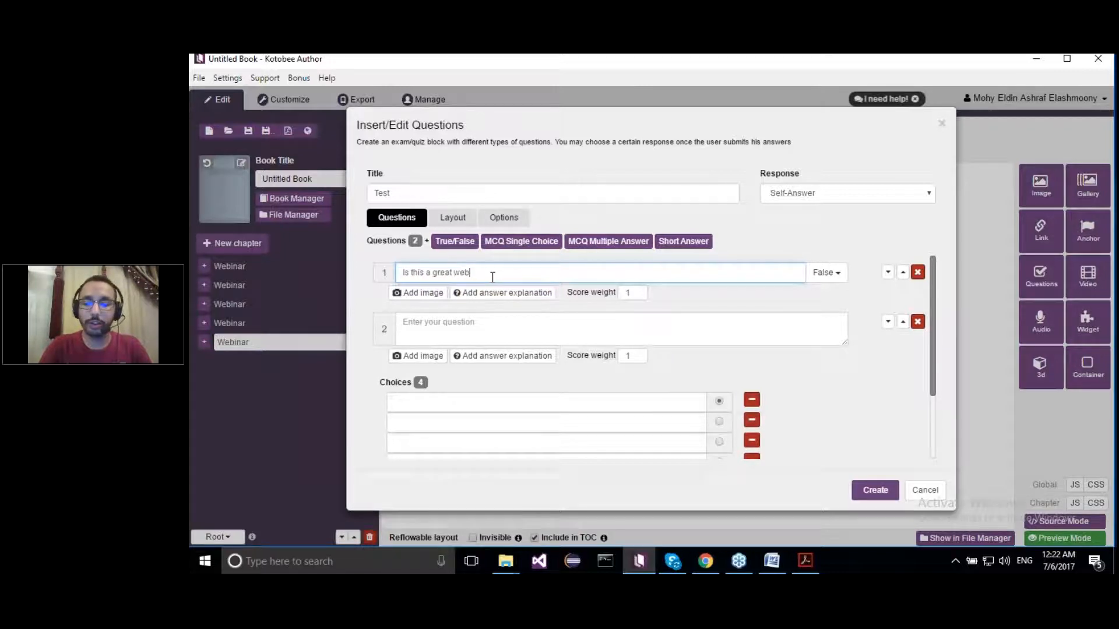
pyautogui.write('inar?')
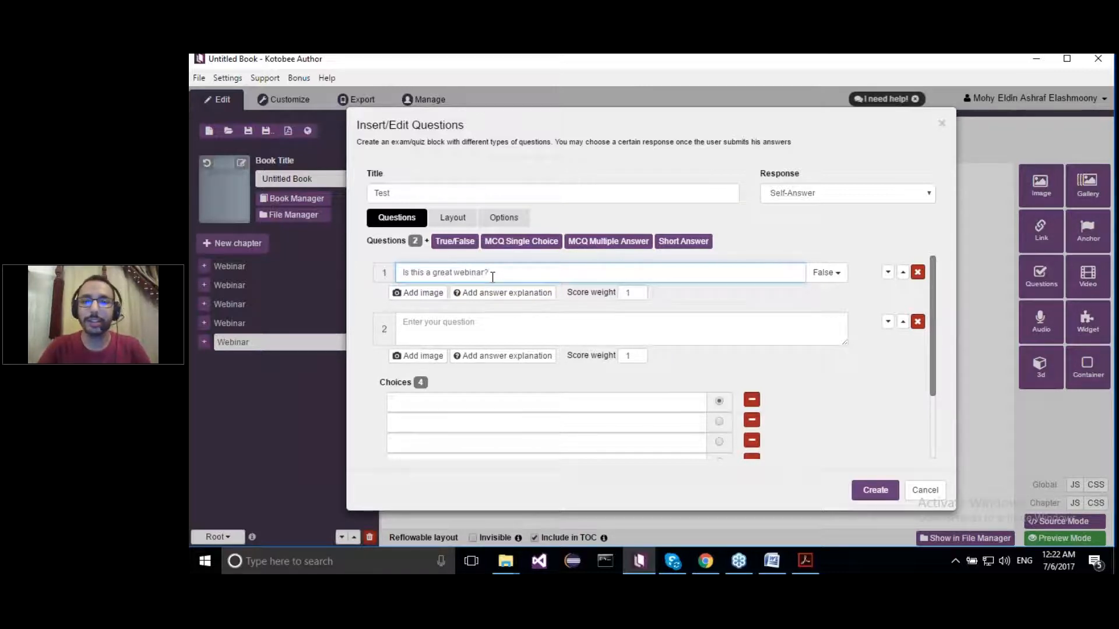
pyautogui.click(829, 273)
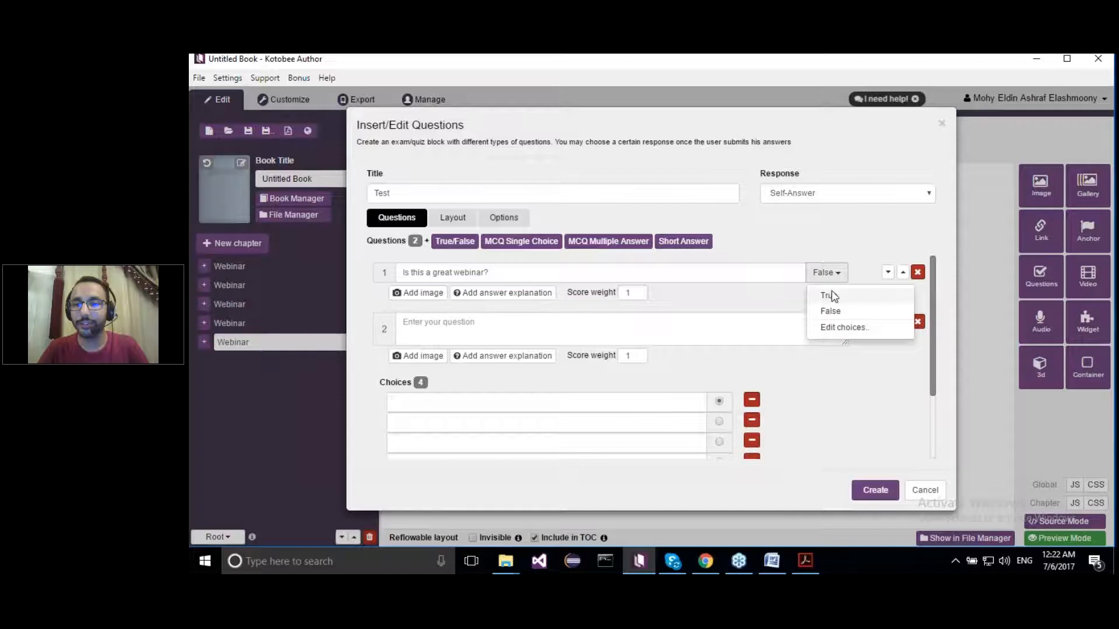
pyautogui.click(829, 295)
# - Write "What is this number (22)?" as the text of the single-choice question
pyautogui.click(483, 333)
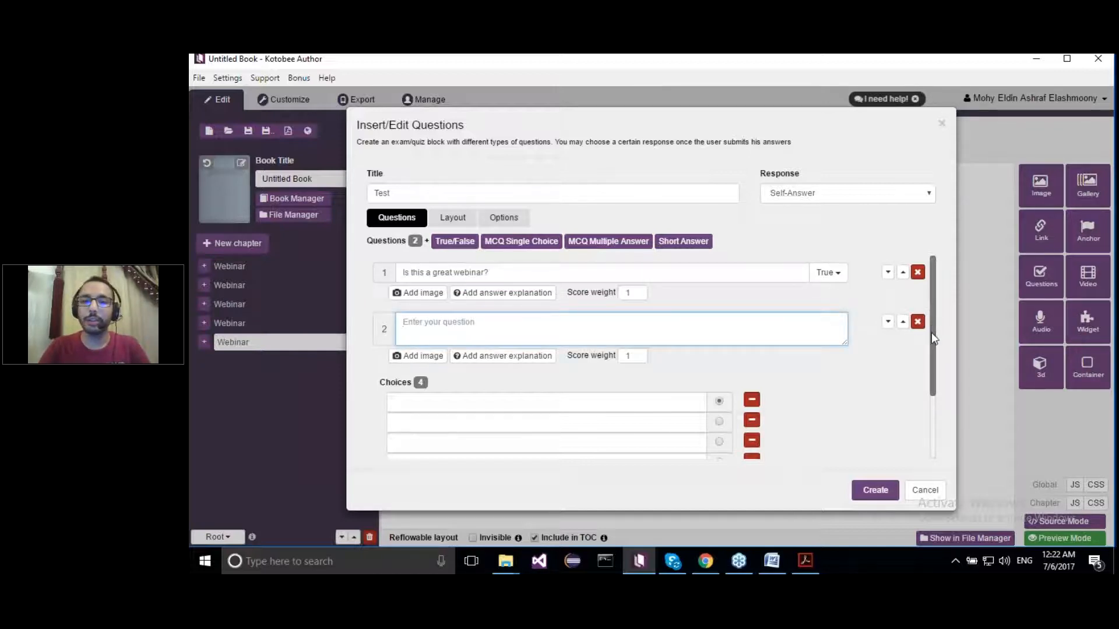
pyautogui.moveTo(931, 332); pyautogui.dragTo(922, 369)
pyautogui.write('Wh')
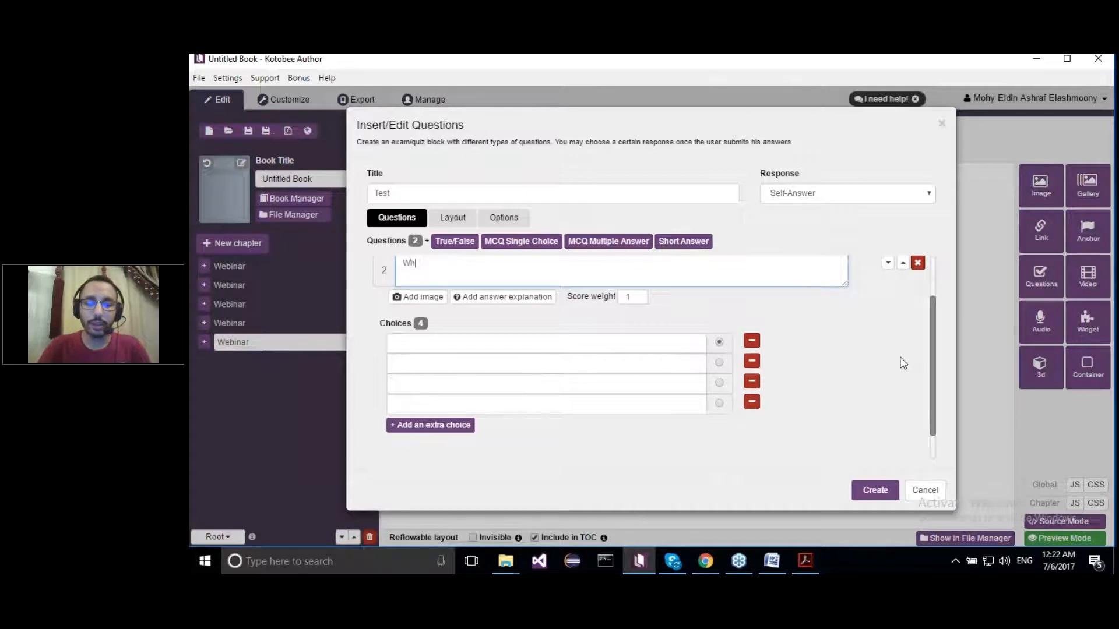
pyautogui.write('at is this number')
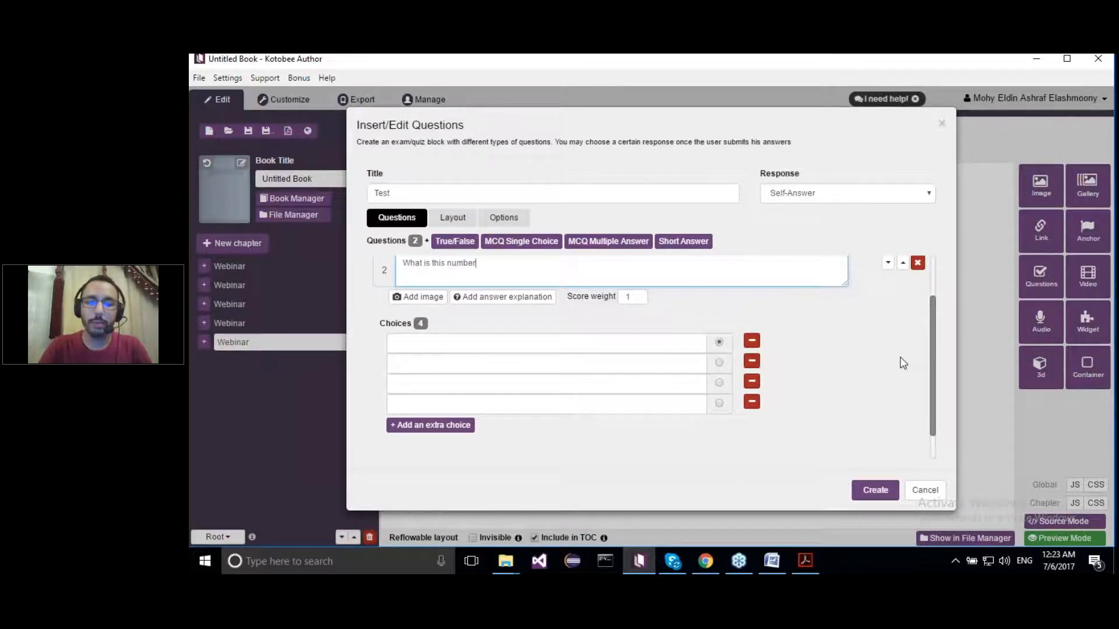
pyautogui.write(' ()22')
pyautogui.press('Right')
pyautogui.write('?')
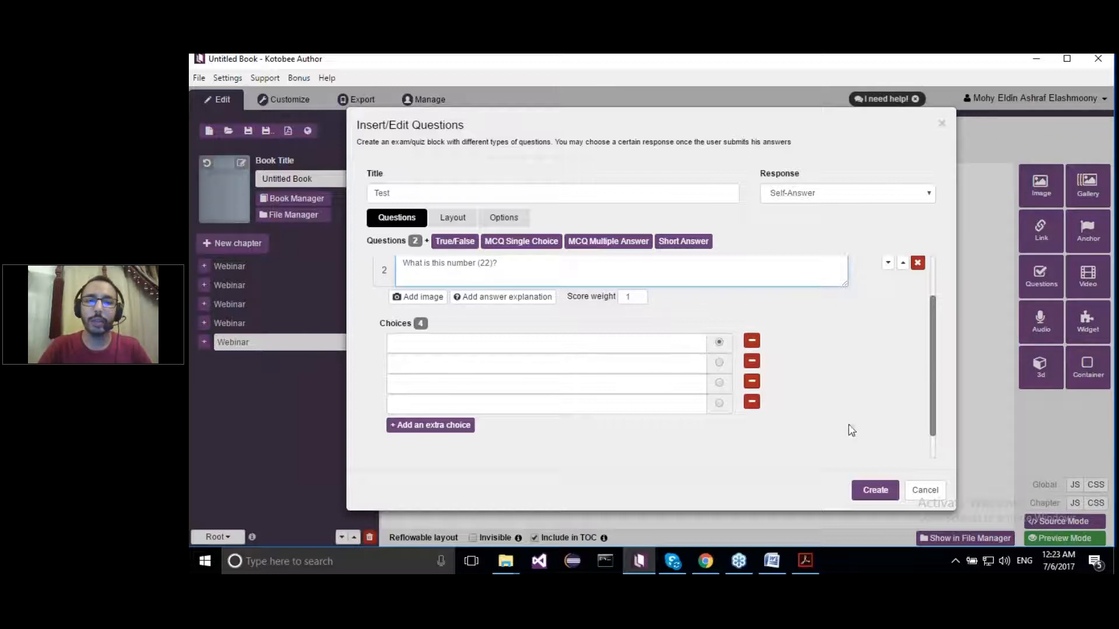
# - Fill in the second question's choices as 1, 22, 3 and 44, and mark 22 as correct
pyautogui.click(646, 343)
pyautogui.write('1')
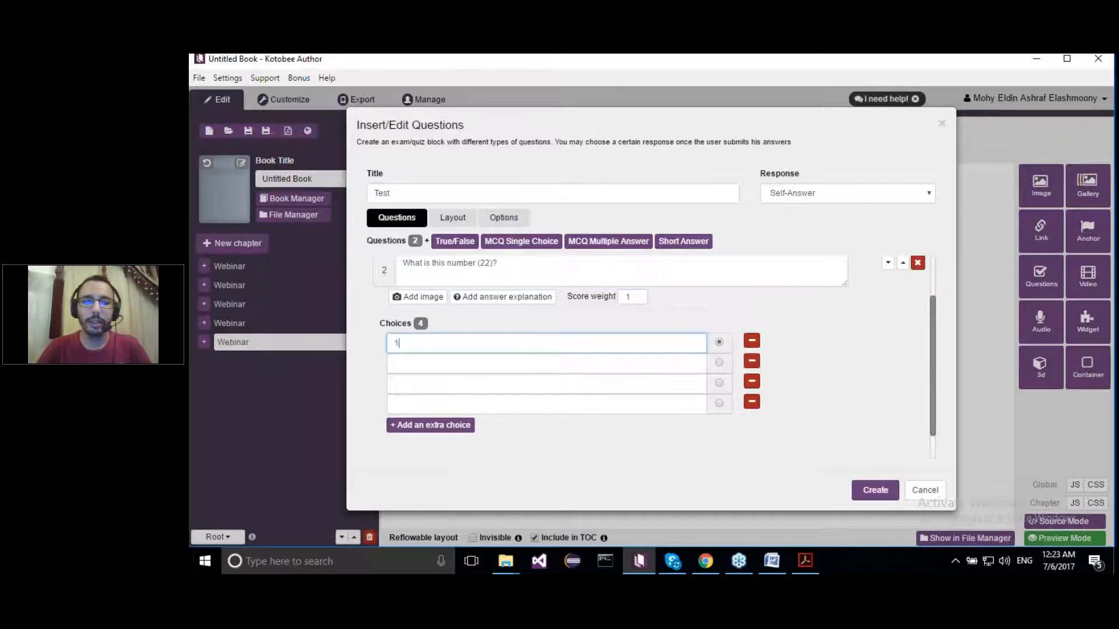
pyautogui.click(632, 366)
pyautogui.write('22')
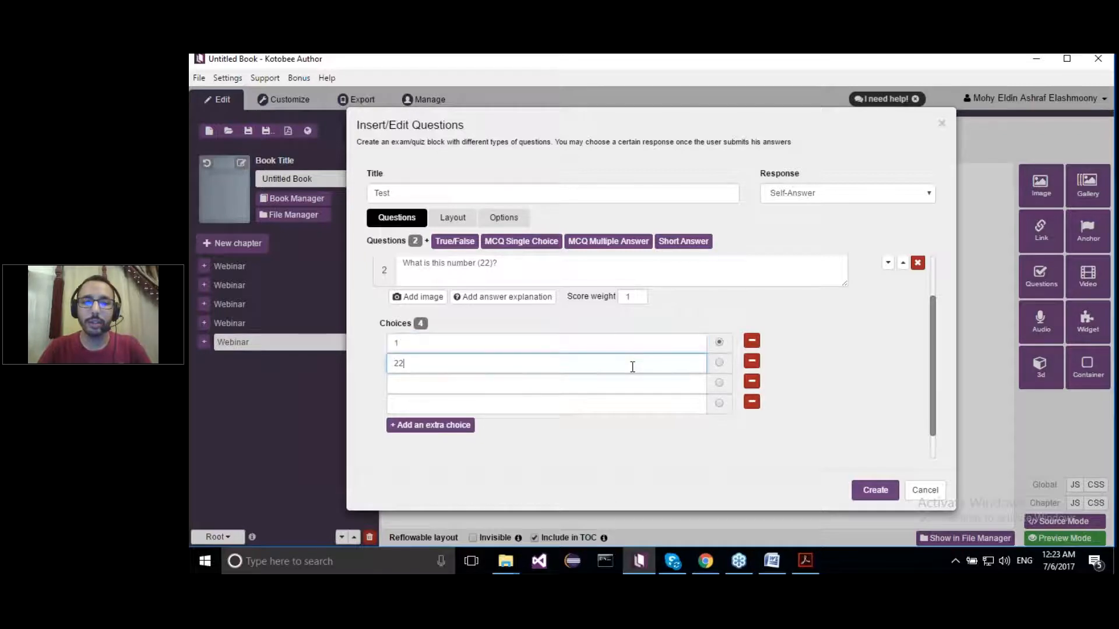
pyautogui.click(621, 378)
pyautogui.write('3')
pyautogui.click(602, 405)
pyautogui.write('44')
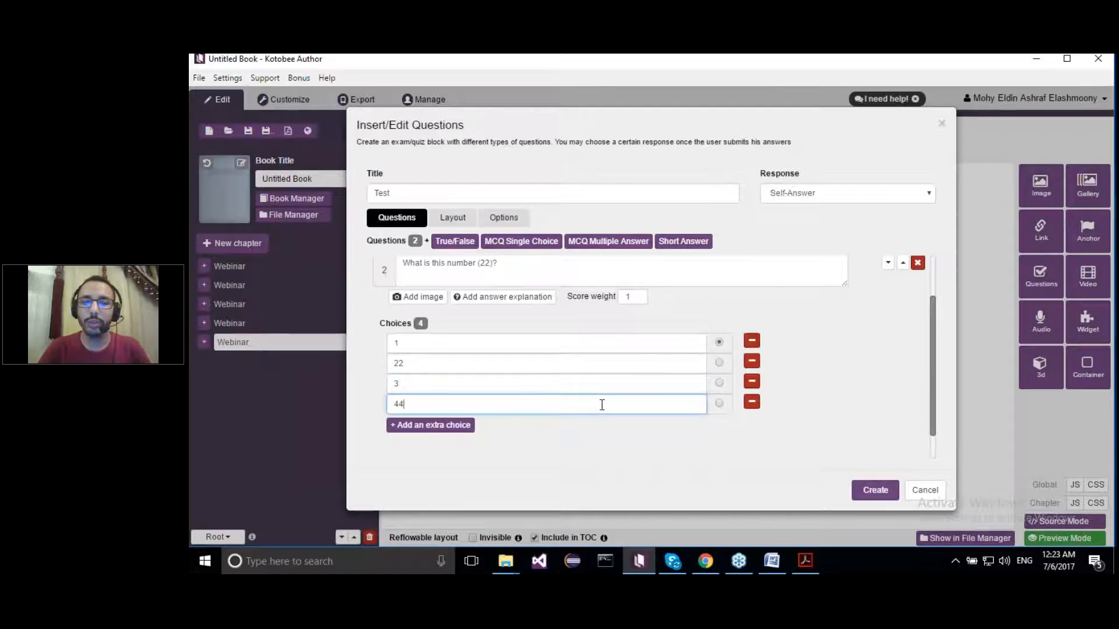
pyautogui.click(719, 363)
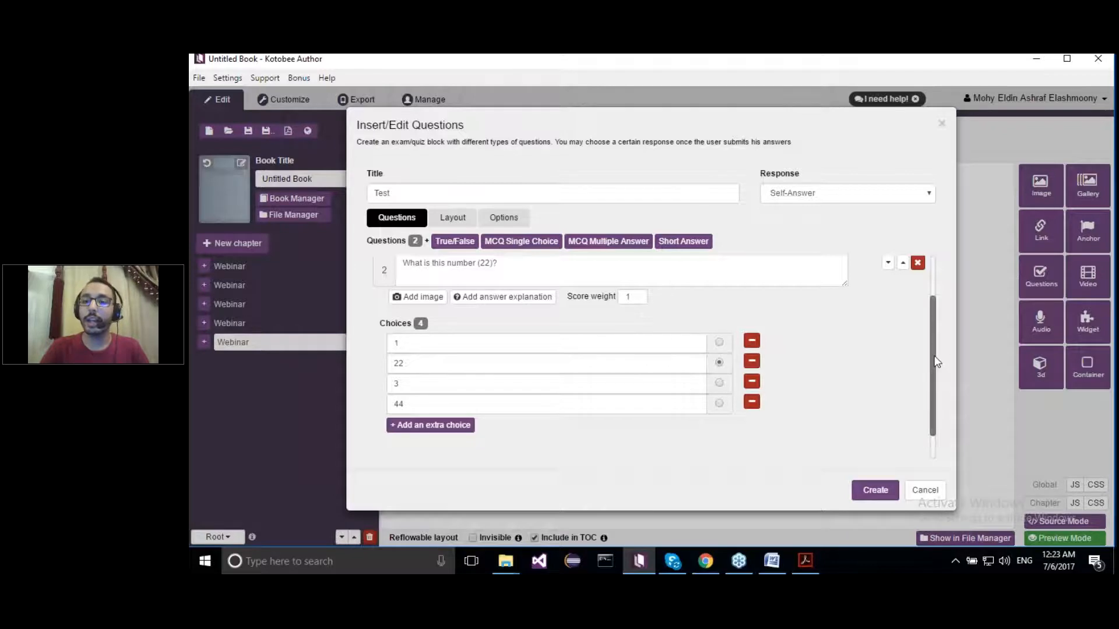
pyautogui.moveTo(936, 362); pyautogui.dragTo(938, 291)
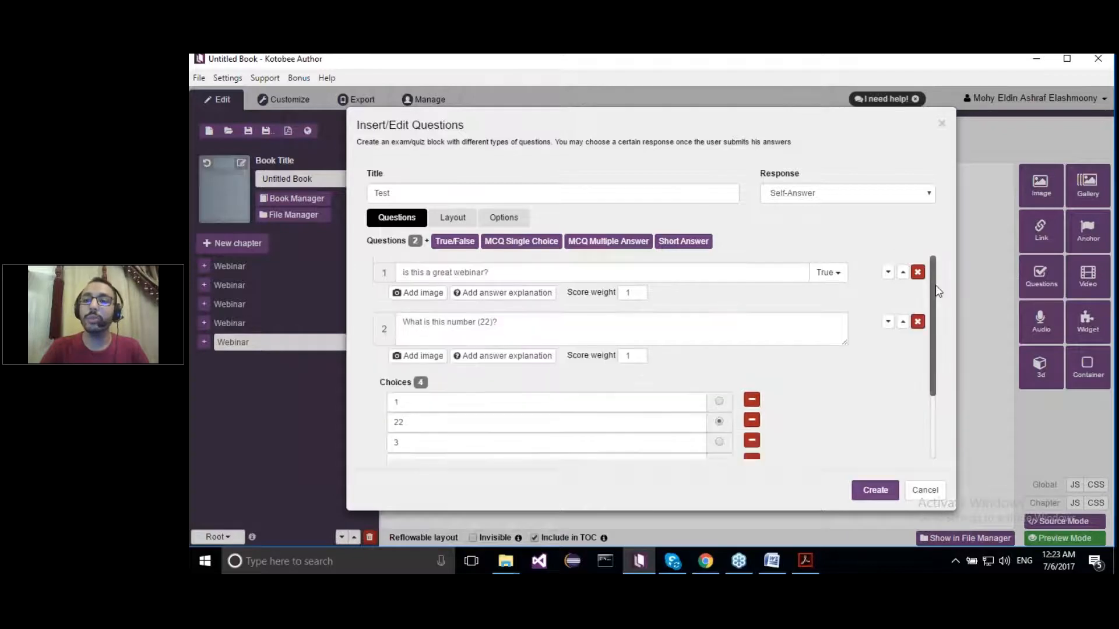
# - Set the quiz response to Self-Answer with report, with a passing score of 1 and a total score of 2
pyautogui.click(831, 196)
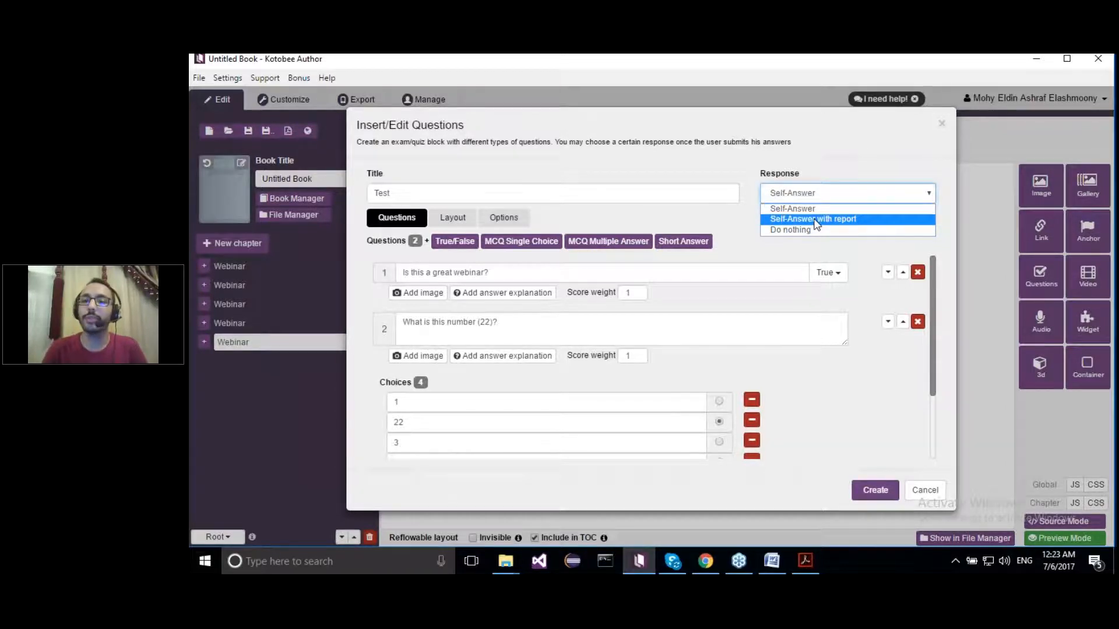
pyautogui.click(815, 220)
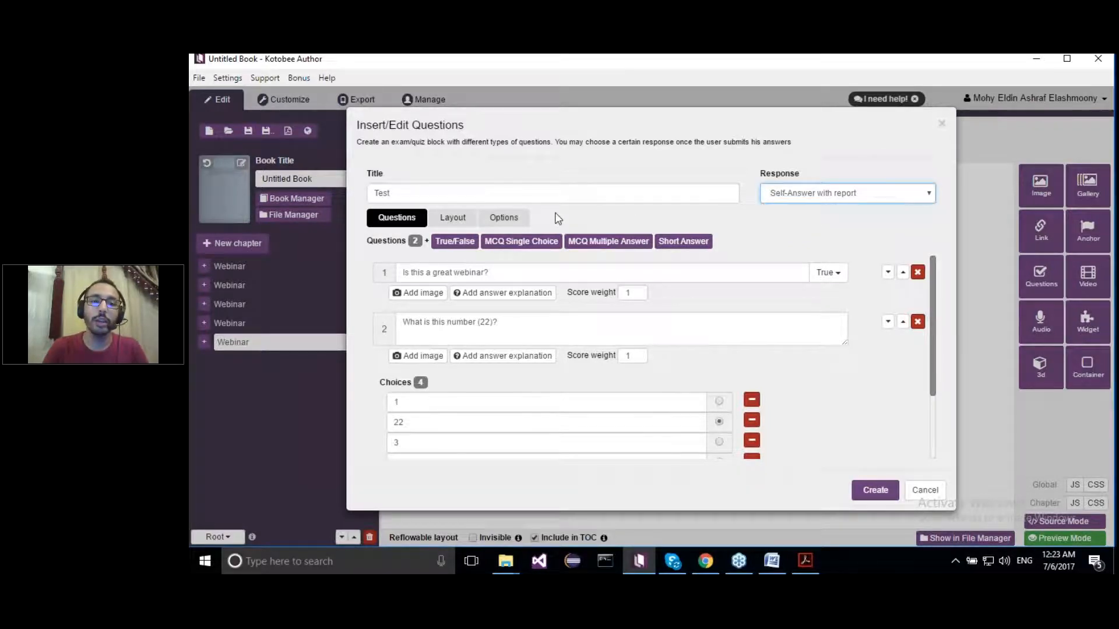
pyautogui.click(458, 220)
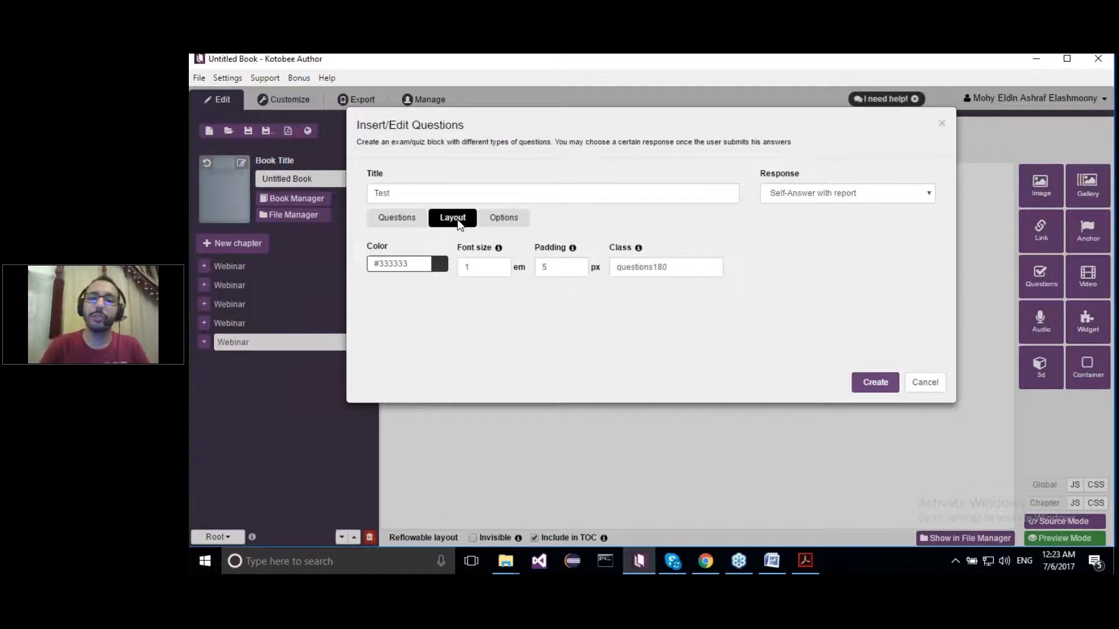
pyautogui.click(512, 228)
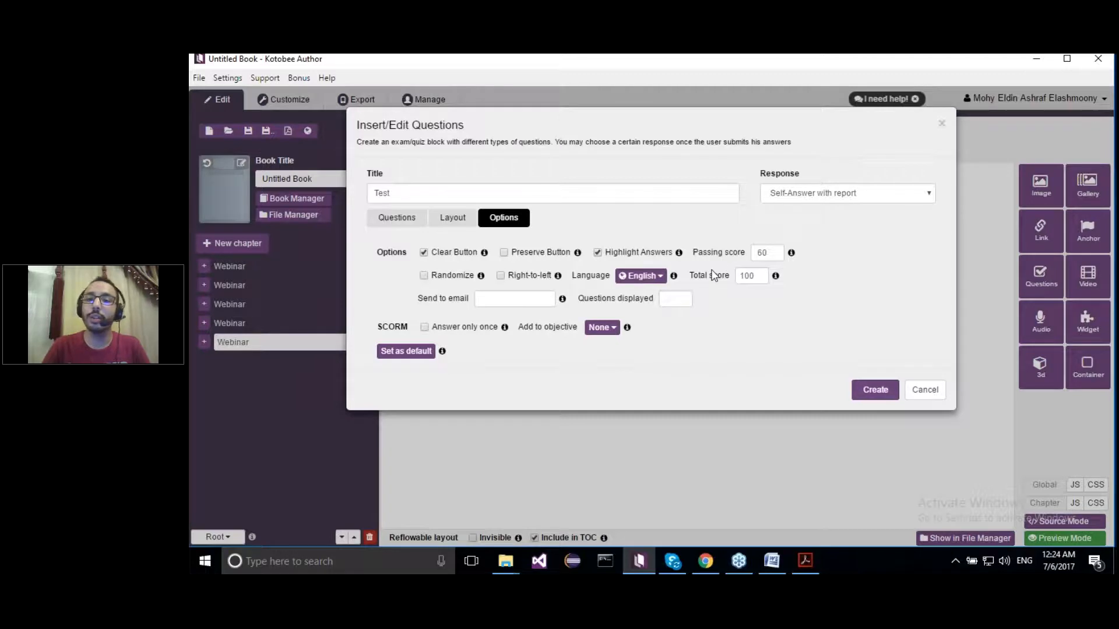
pyautogui.doubleClick(763, 253)
pyautogui.write('1')
pyautogui.doubleClick(748, 276)
pyautogui.write('2')
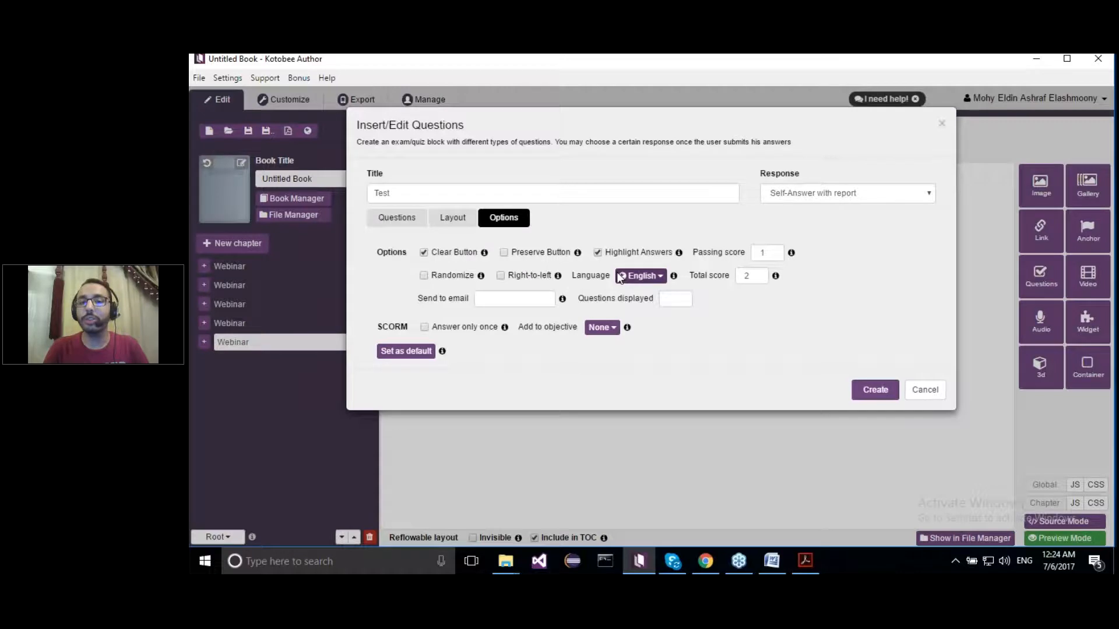
pyautogui.click(637, 280)
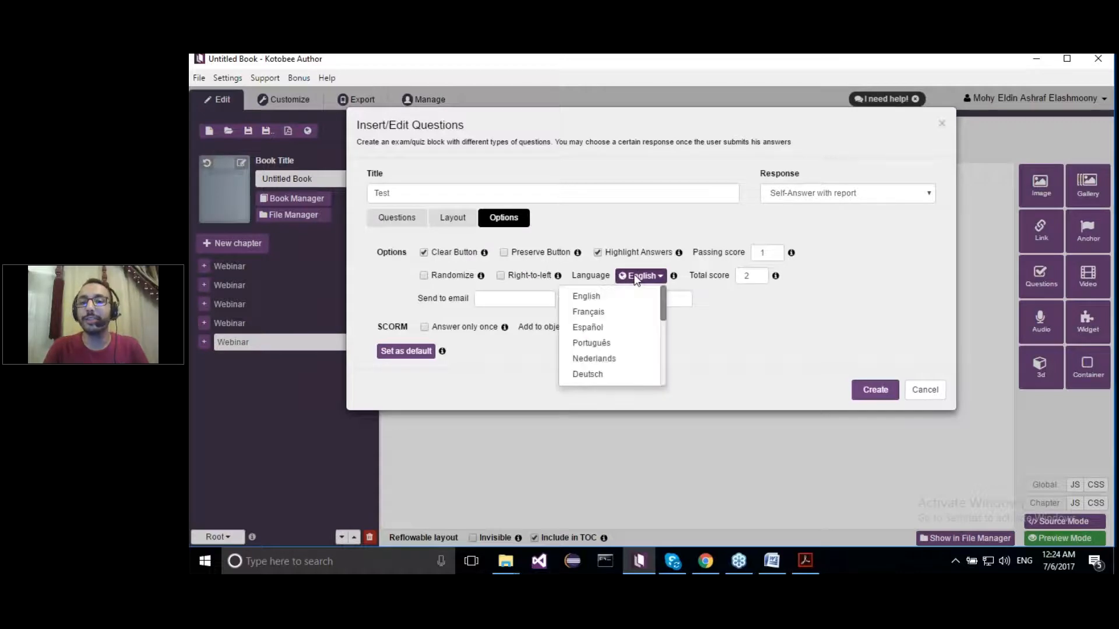
pyautogui.click(637, 279)
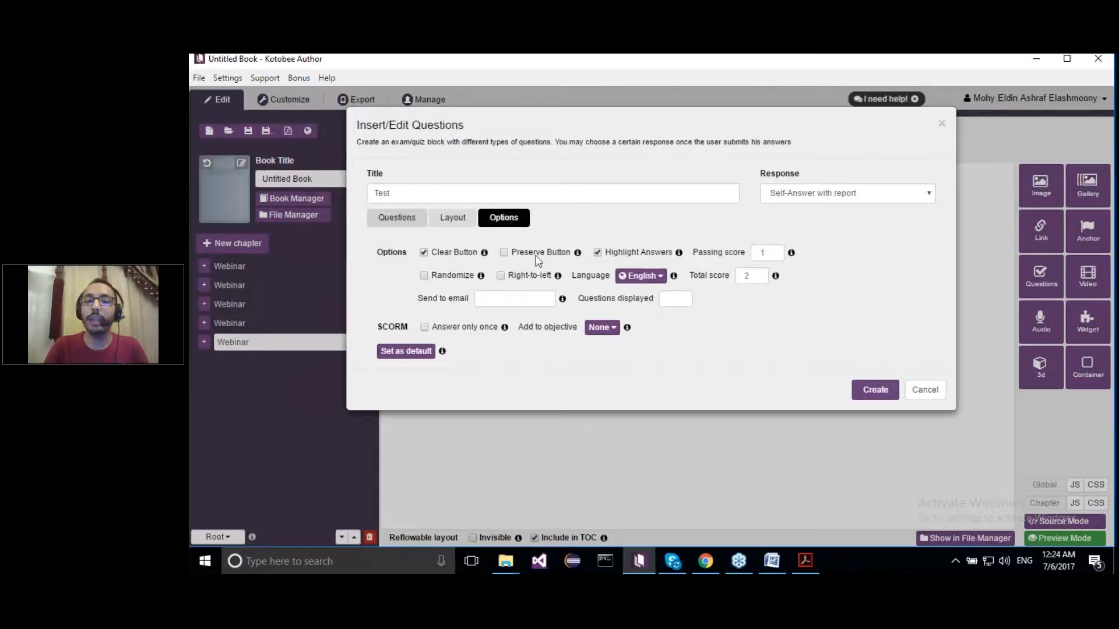
pyautogui.click(672, 299)
pyautogui.write('5')
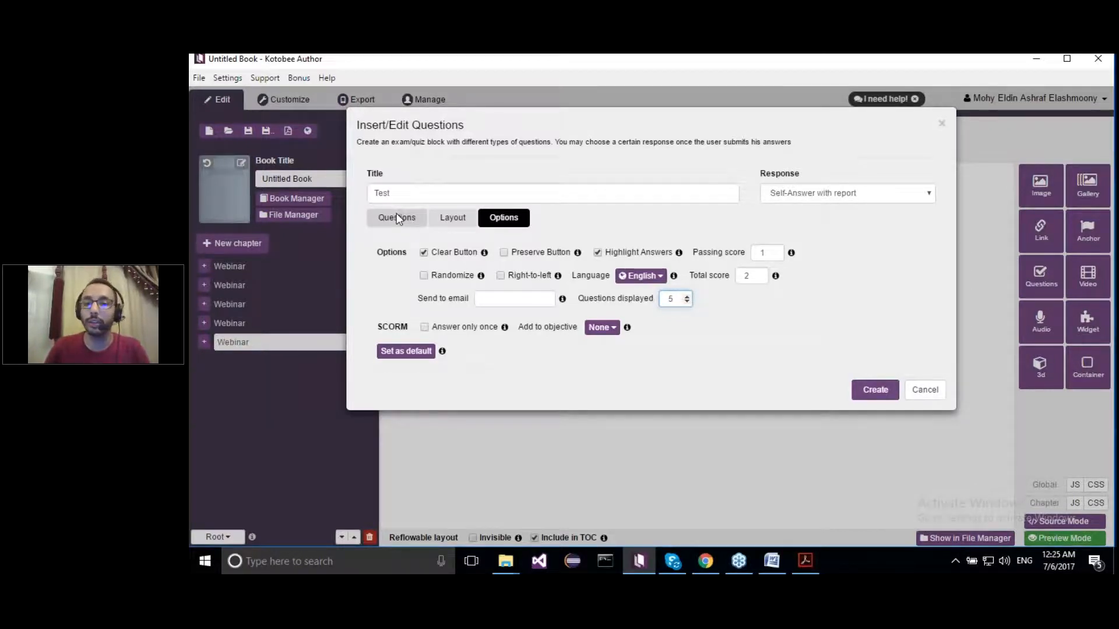
pyautogui.press('BackSpace')
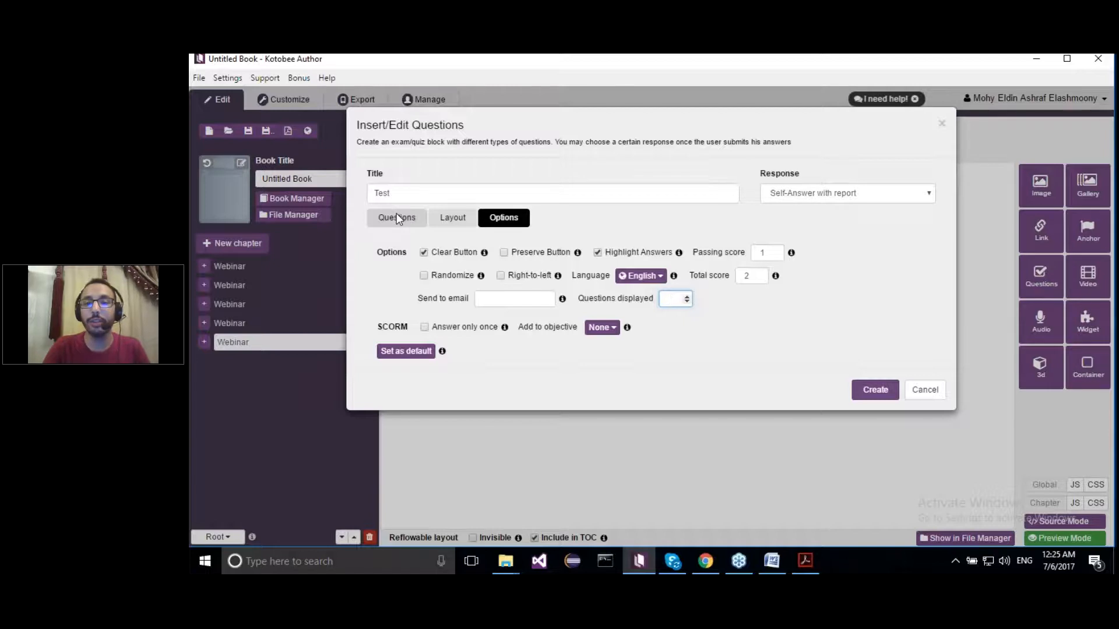
pyautogui.click(727, 311)
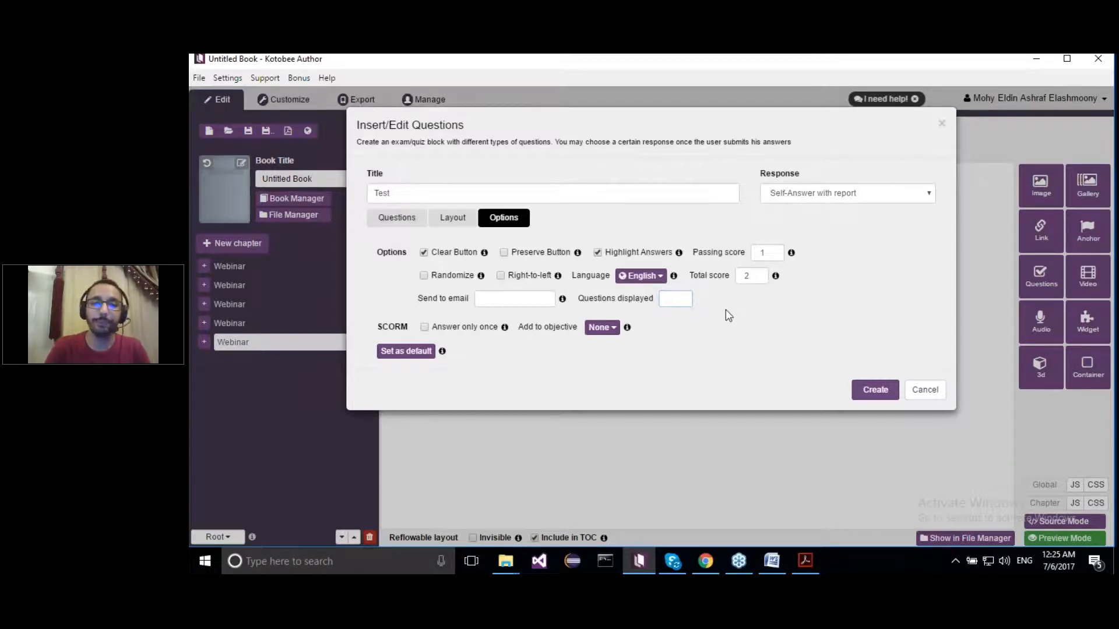
# - Create the question block and test it in the chapter preview by submitting the answers True and 22
pyautogui.click(874, 390)
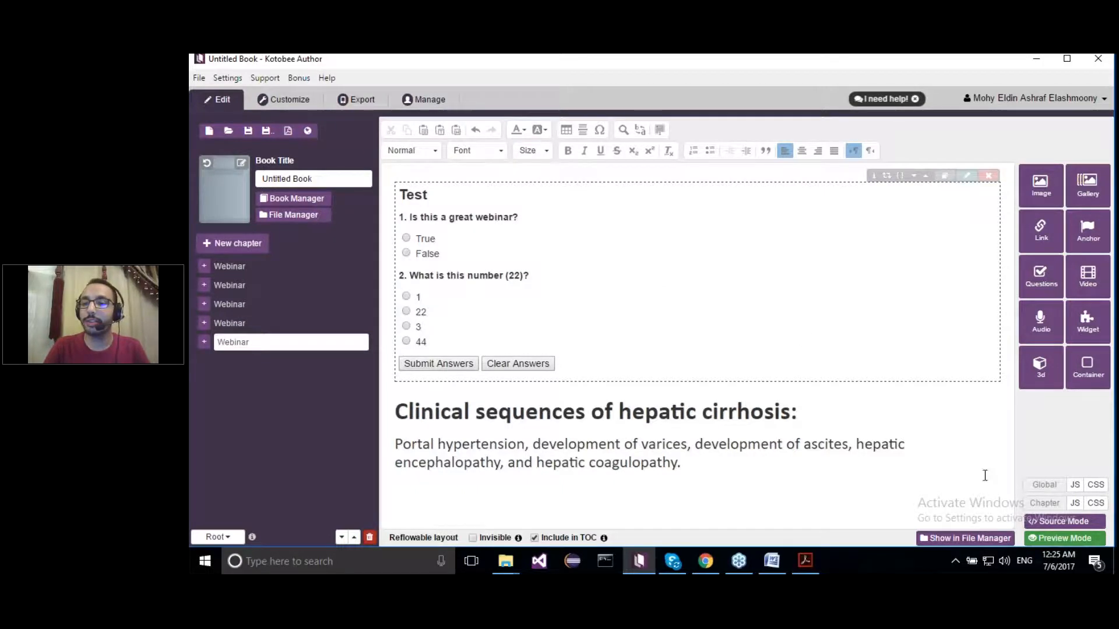
pyautogui.click(1051, 537)
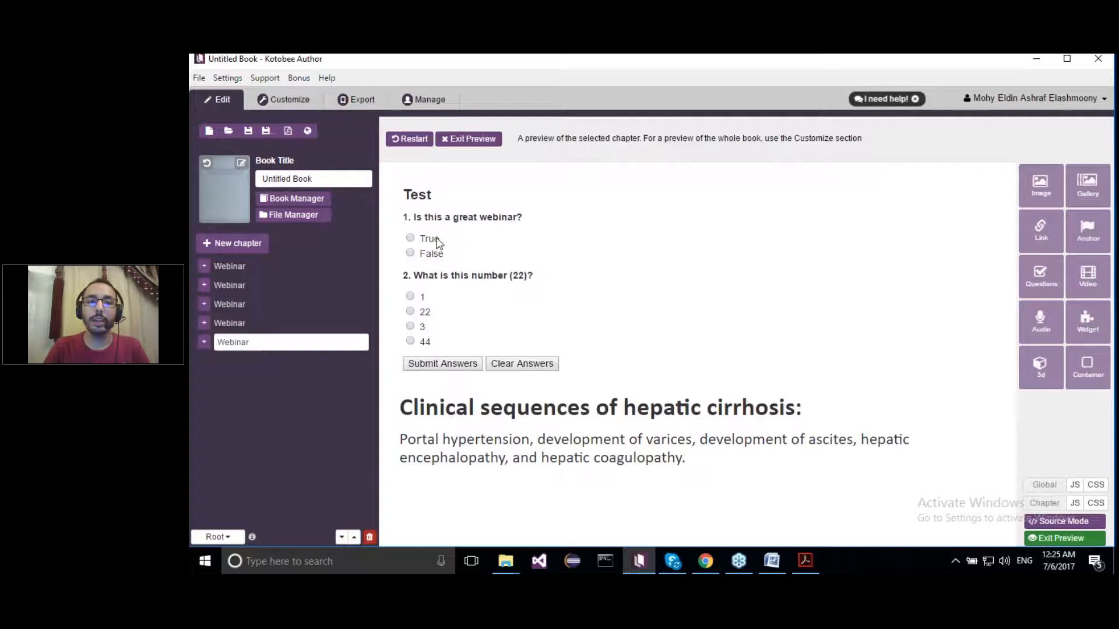
pyautogui.click(437, 240)
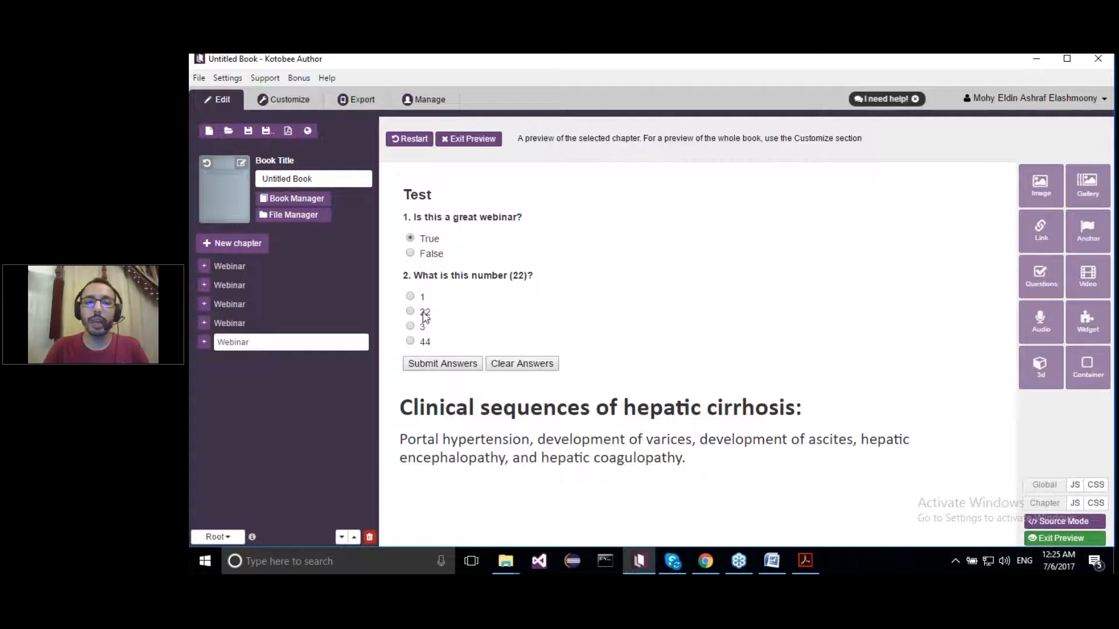
pyautogui.click(454, 366)
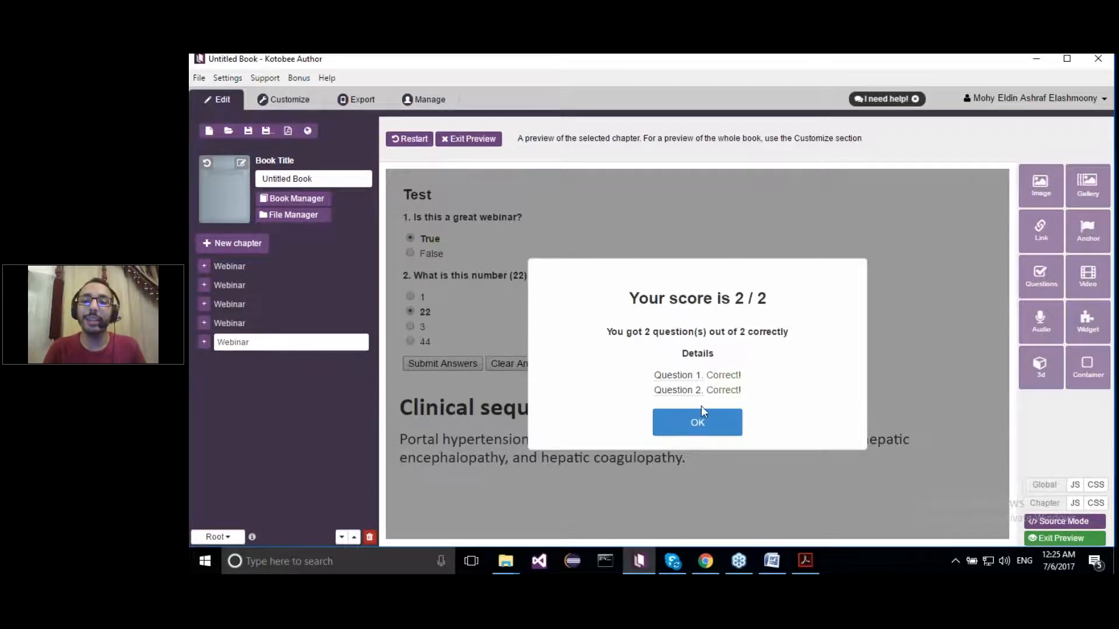
pyautogui.click(697, 423)
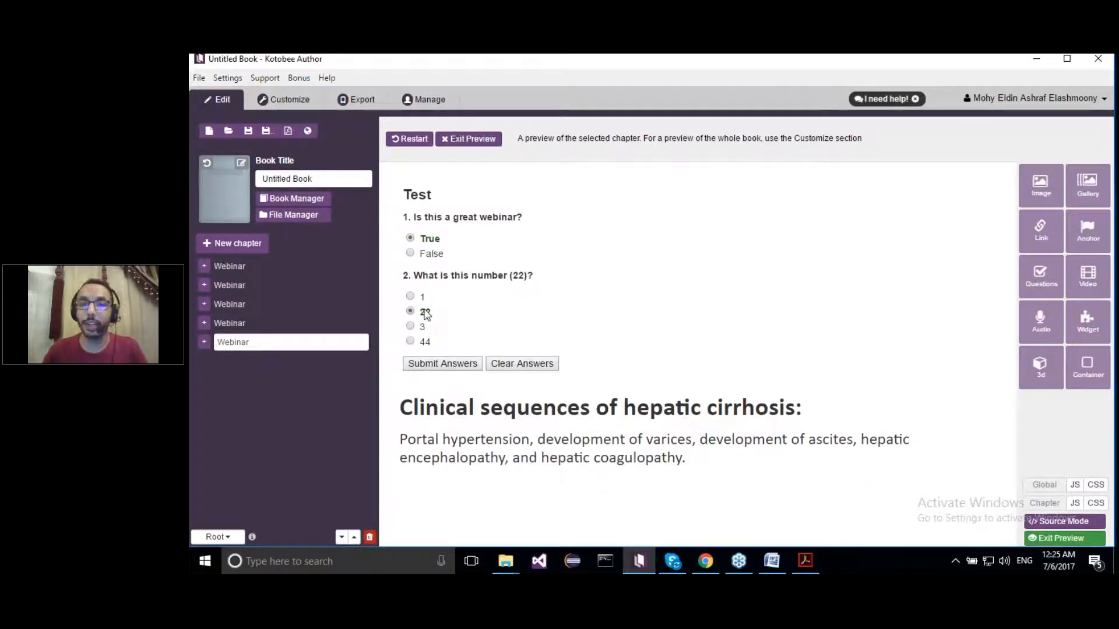
pyautogui.click(471, 139)
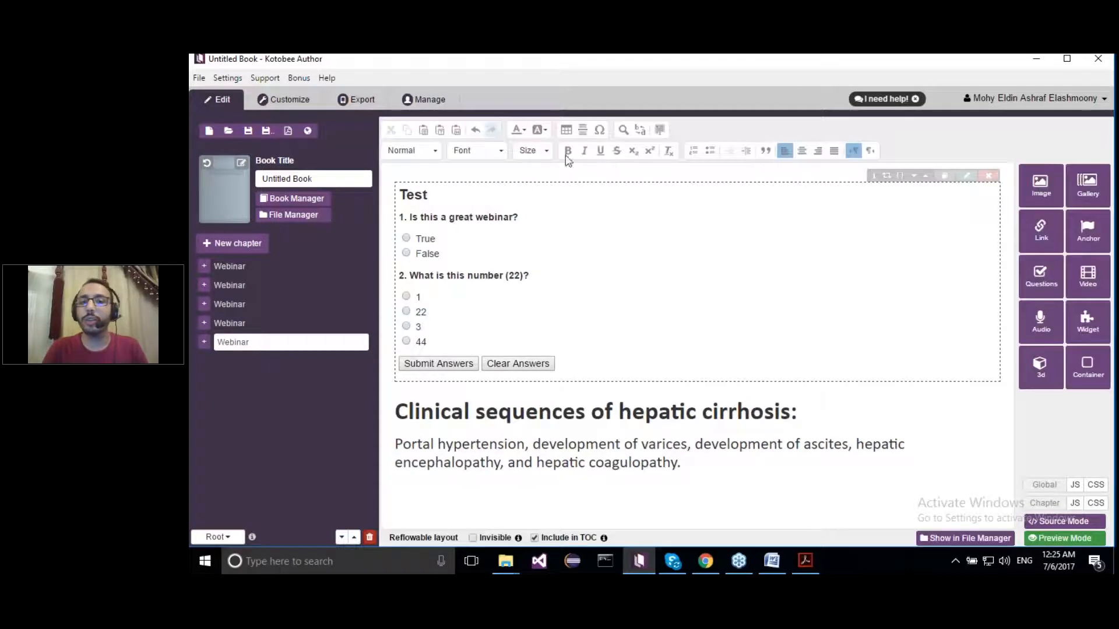
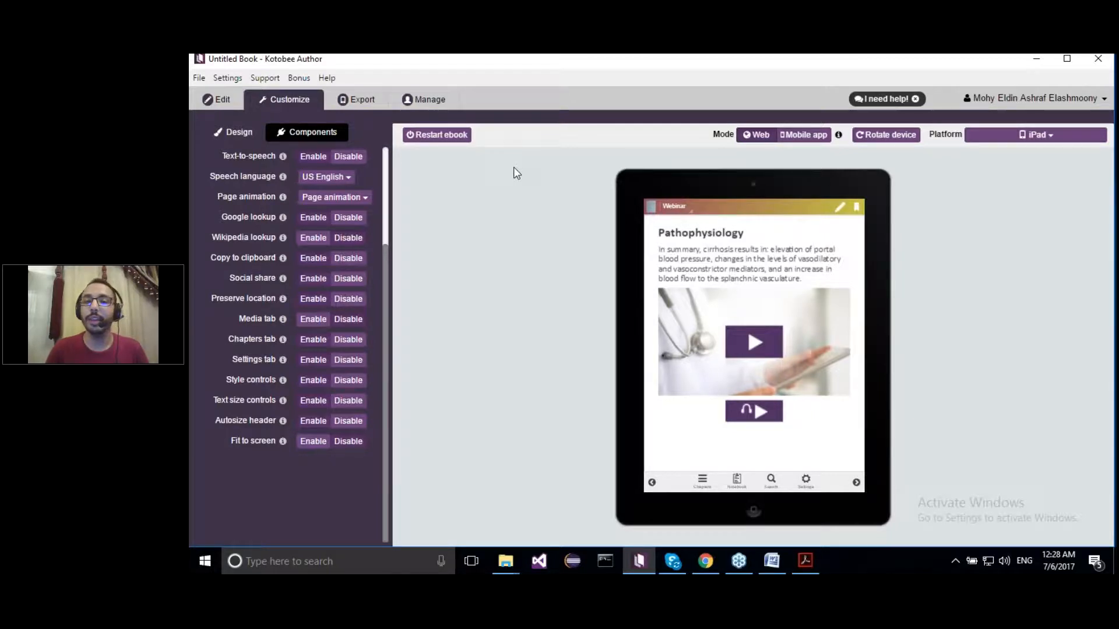
# - Review the ebook export options: standard files, web app, desktop apps, native mobile app, LMS integration, online hosting and library
pyautogui.click(359, 99)
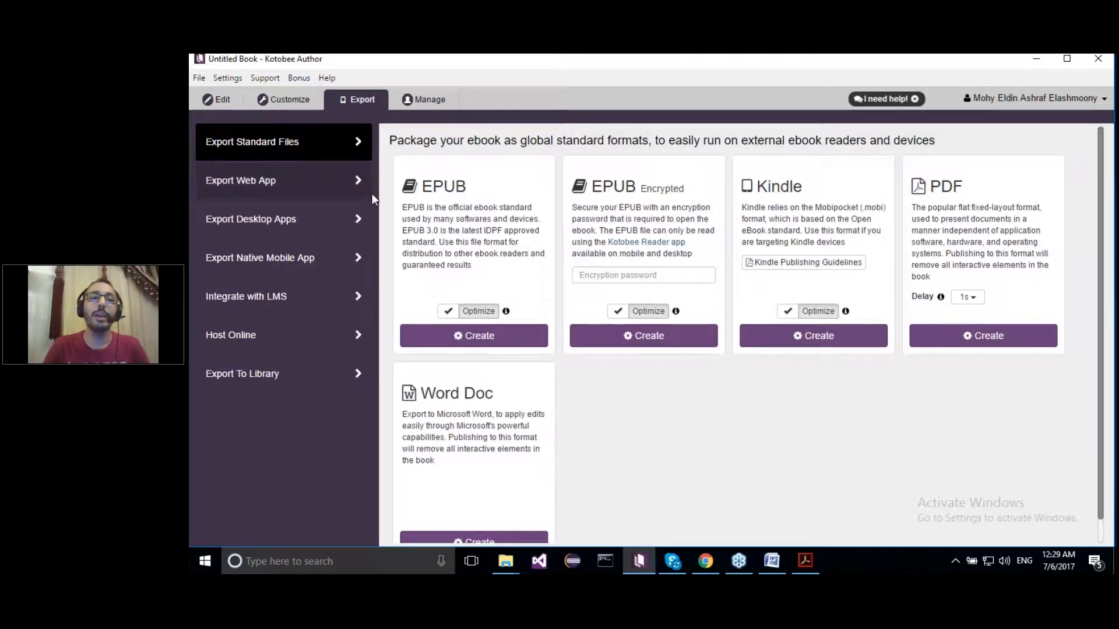
pyautogui.click(339, 181)
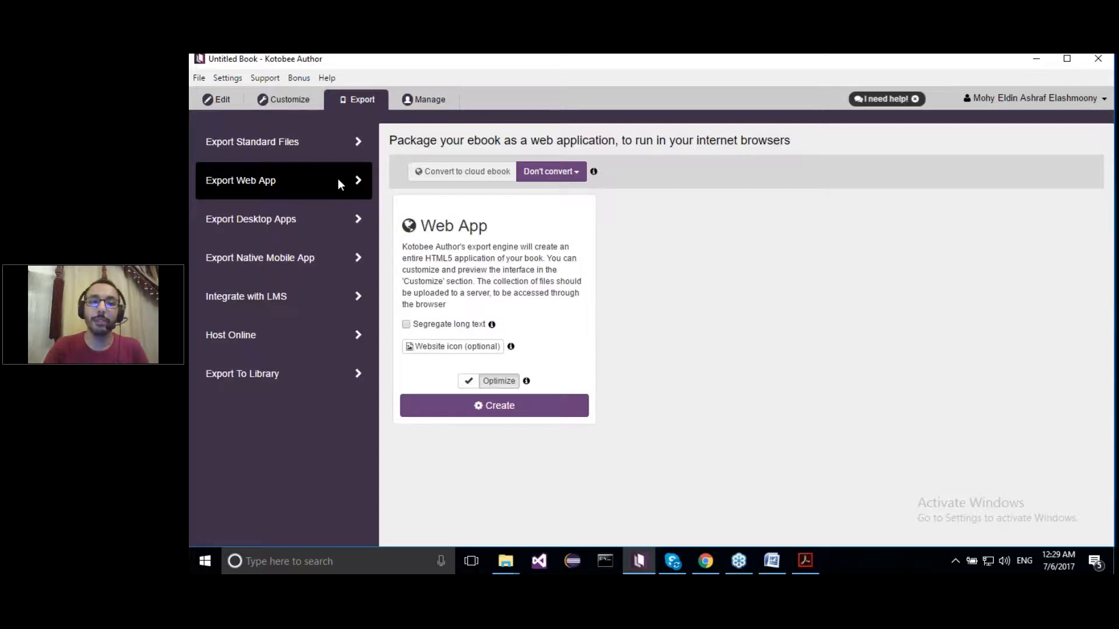
pyautogui.click(348, 232)
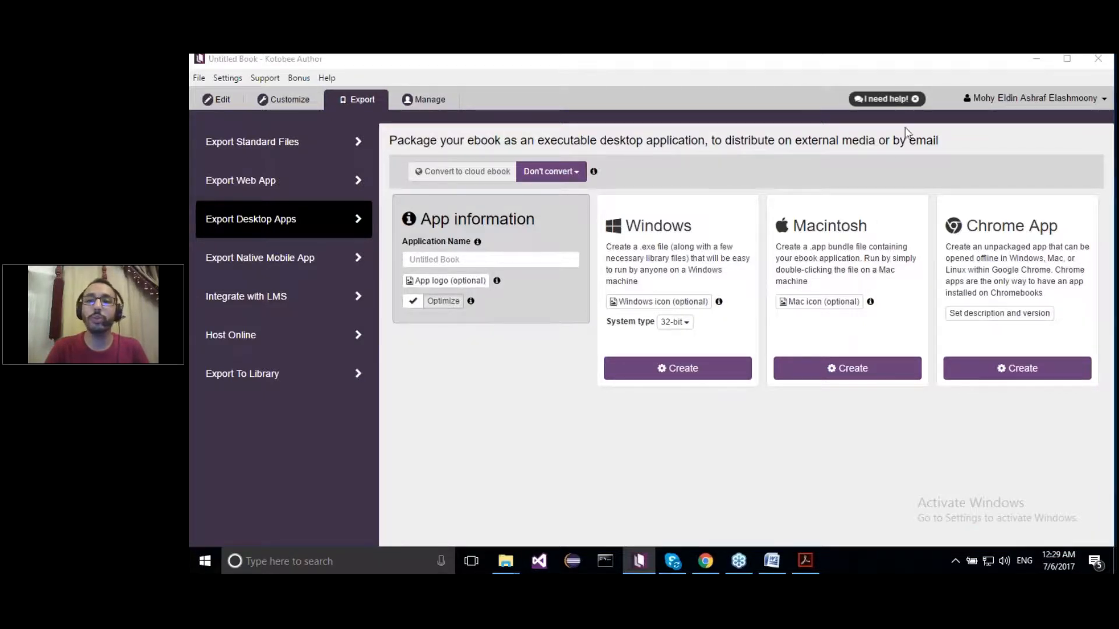
pyautogui.click(911, 82)
pyautogui.click(310, 253)
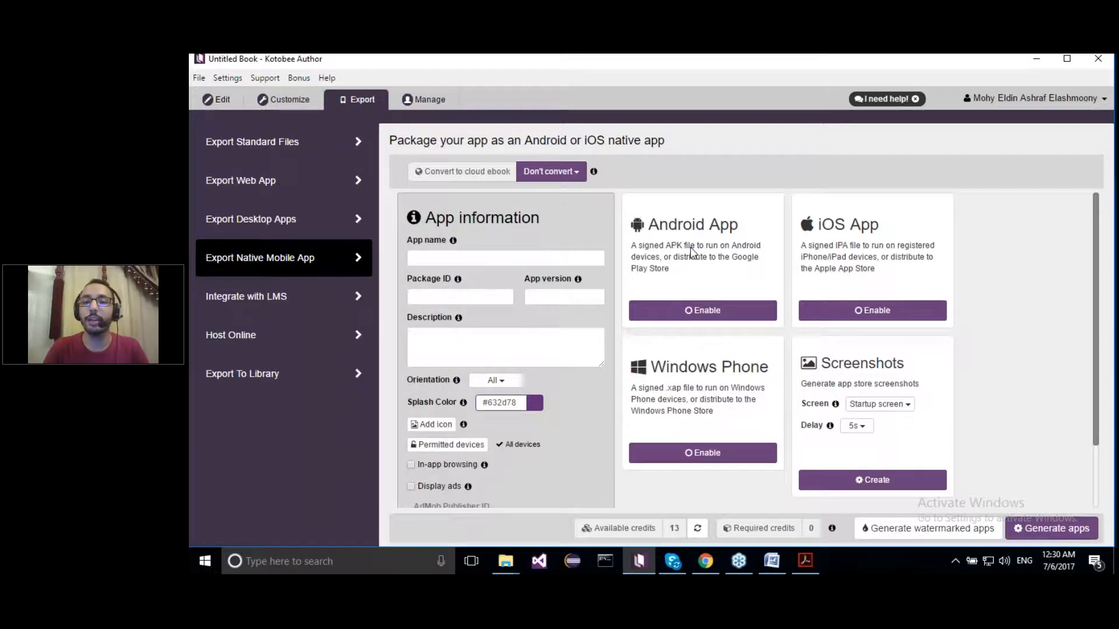
pyautogui.click(333, 296)
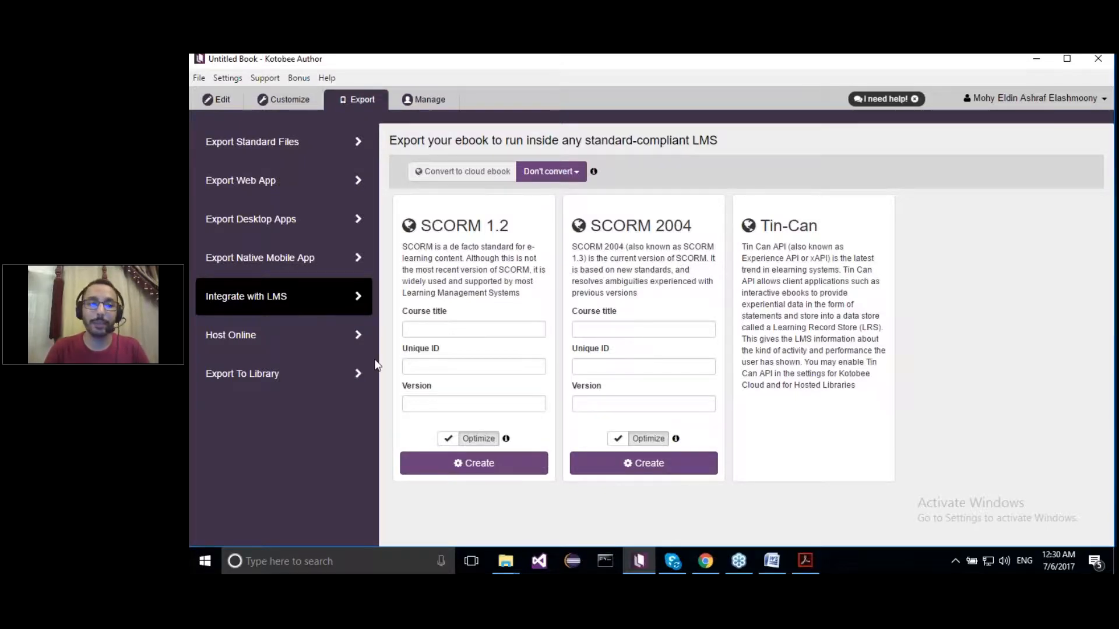
pyautogui.click(313, 346)
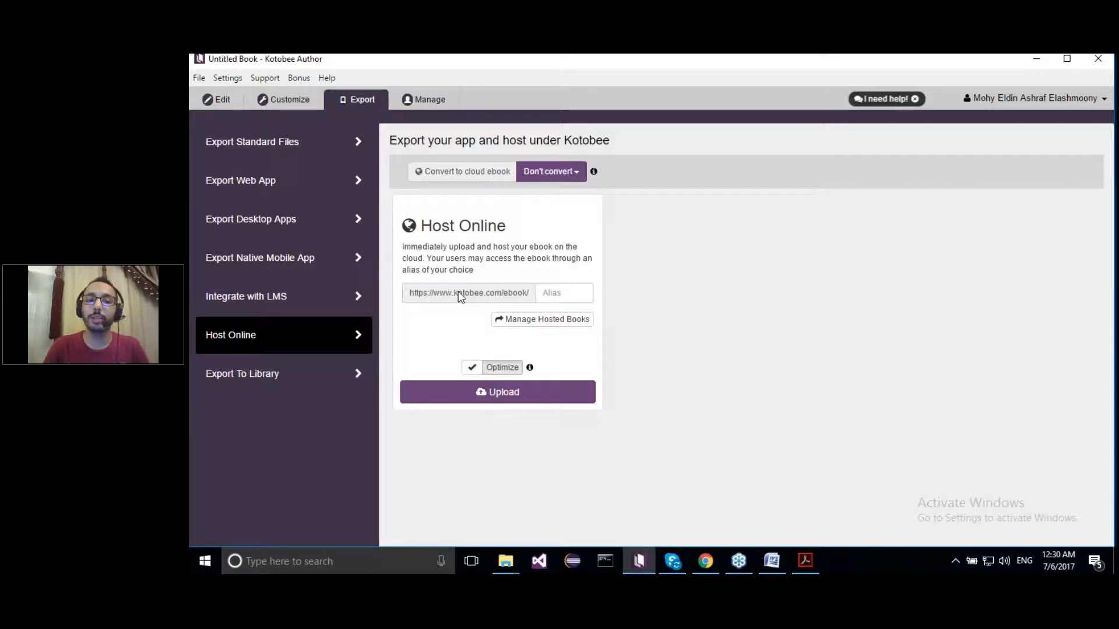
pyautogui.click(308, 370)
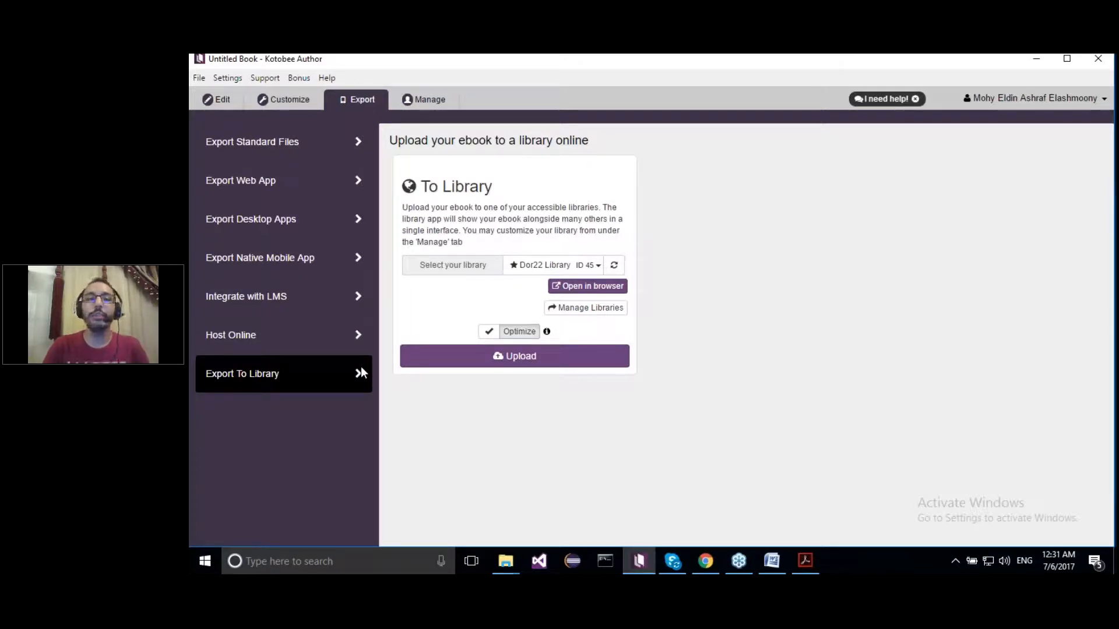
# - Look through the Dor22 Library's management sections, including users, promo codes, settings, export and admins
pyautogui.click(428, 99)
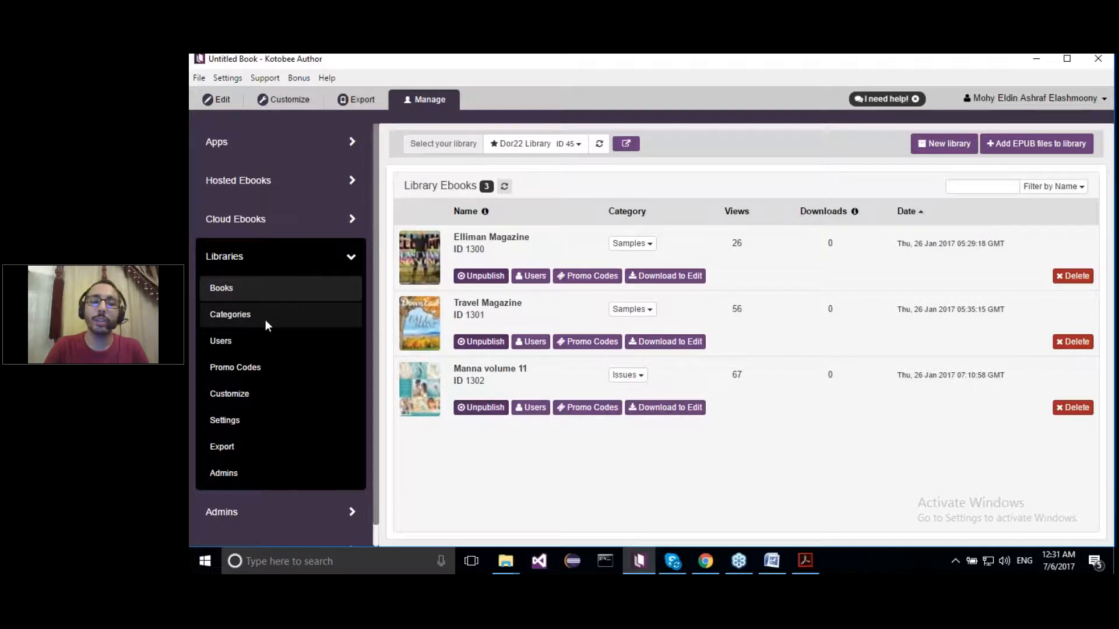
pyautogui.click(271, 335)
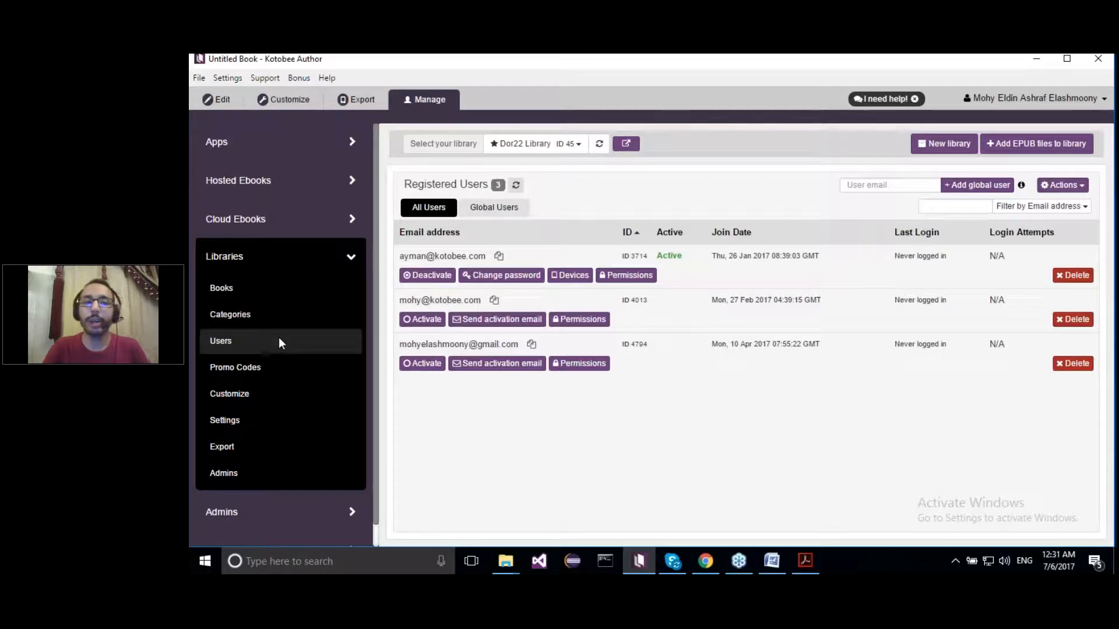
pyautogui.click(284, 360)
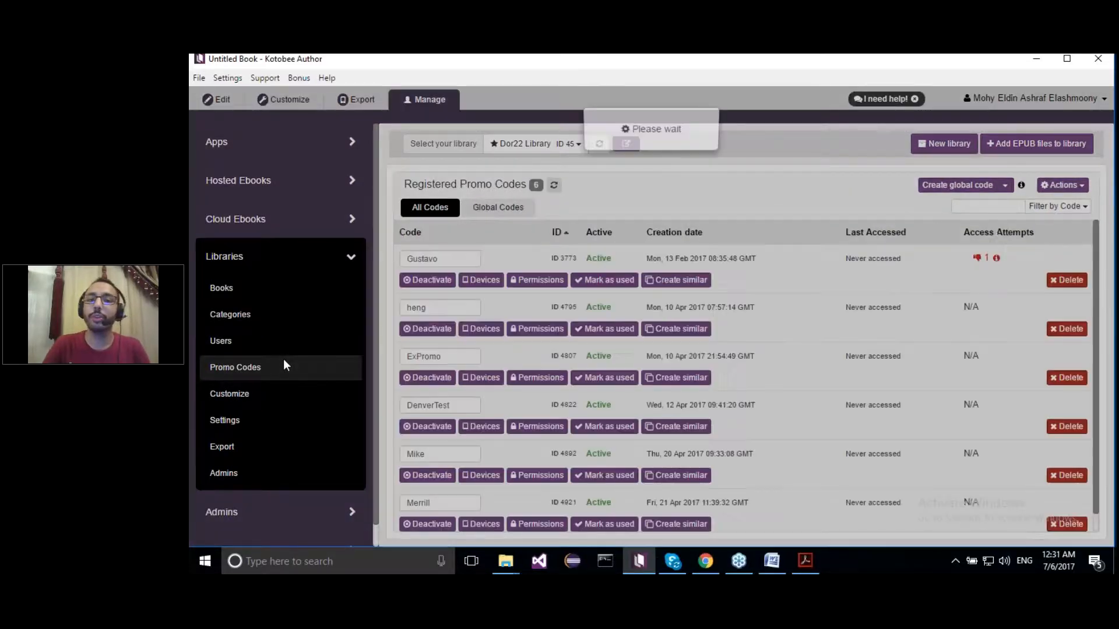
pyautogui.click(287, 394)
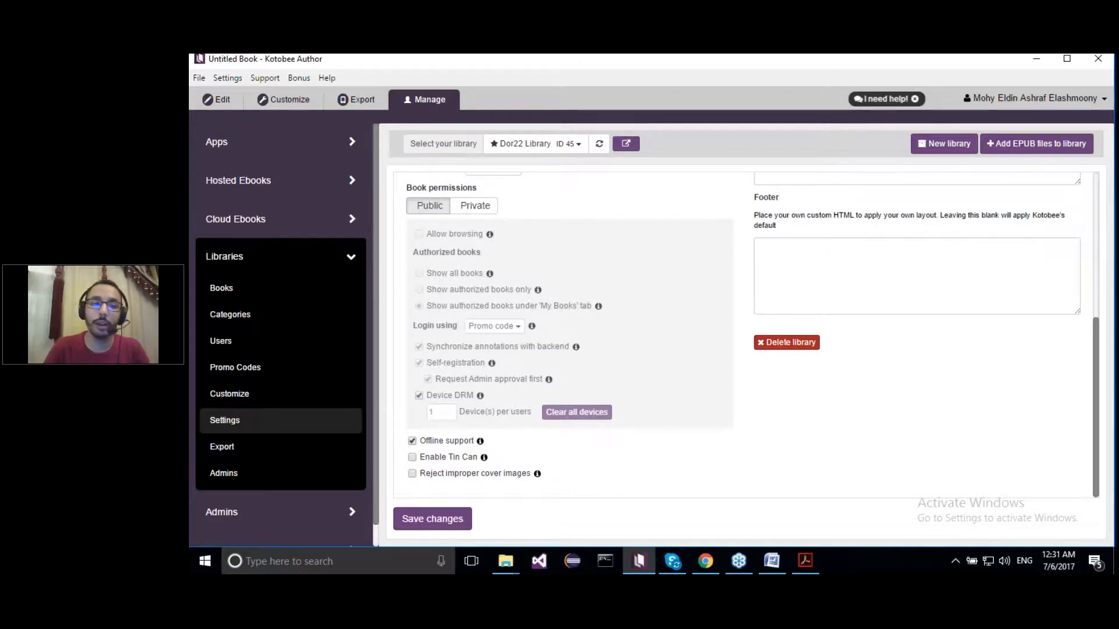
pyautogui.click(269, 460)
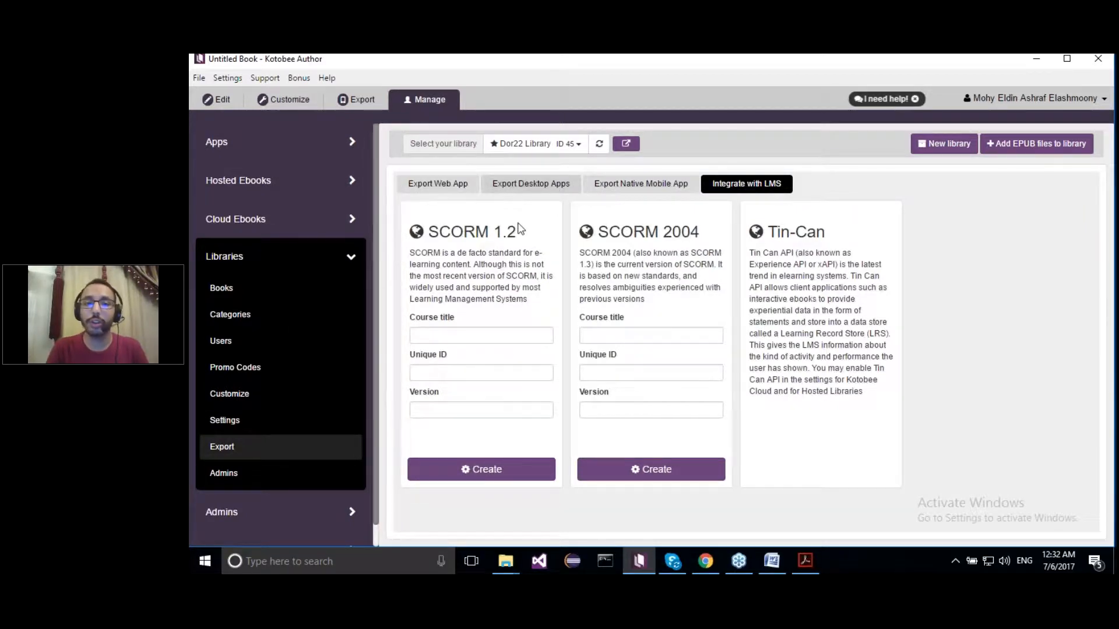
pyautogui.click(306, 476)
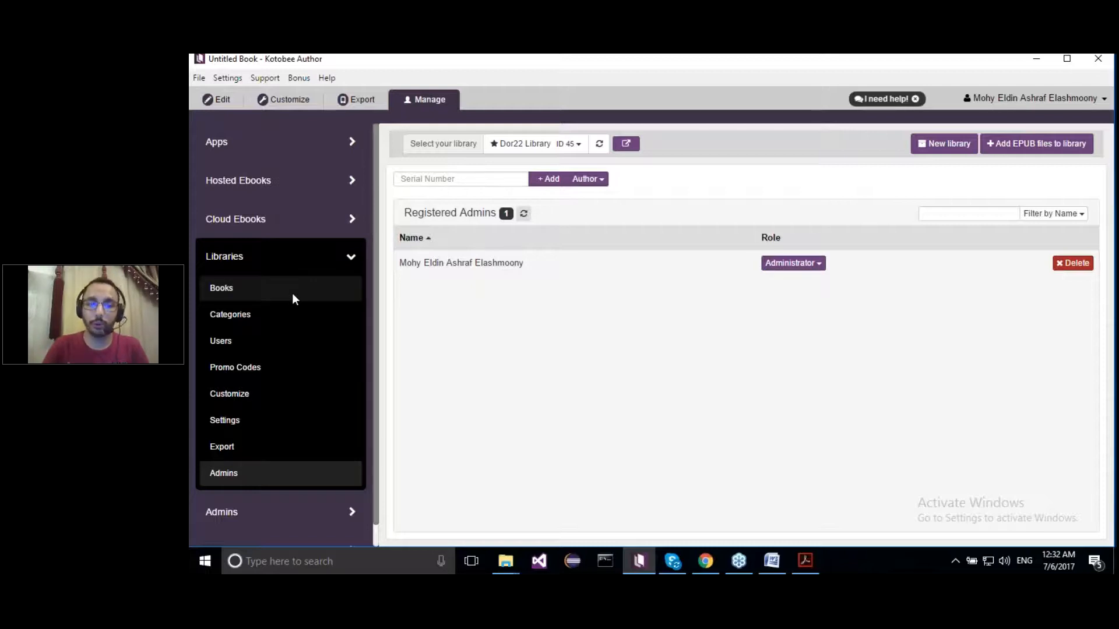
# - Switch to the PDF presentation, show it full screen and advance to the Free Support Channels slide
pyautogui.click(806, 563)
pyautogui.hotkey('ctrl', 'l')
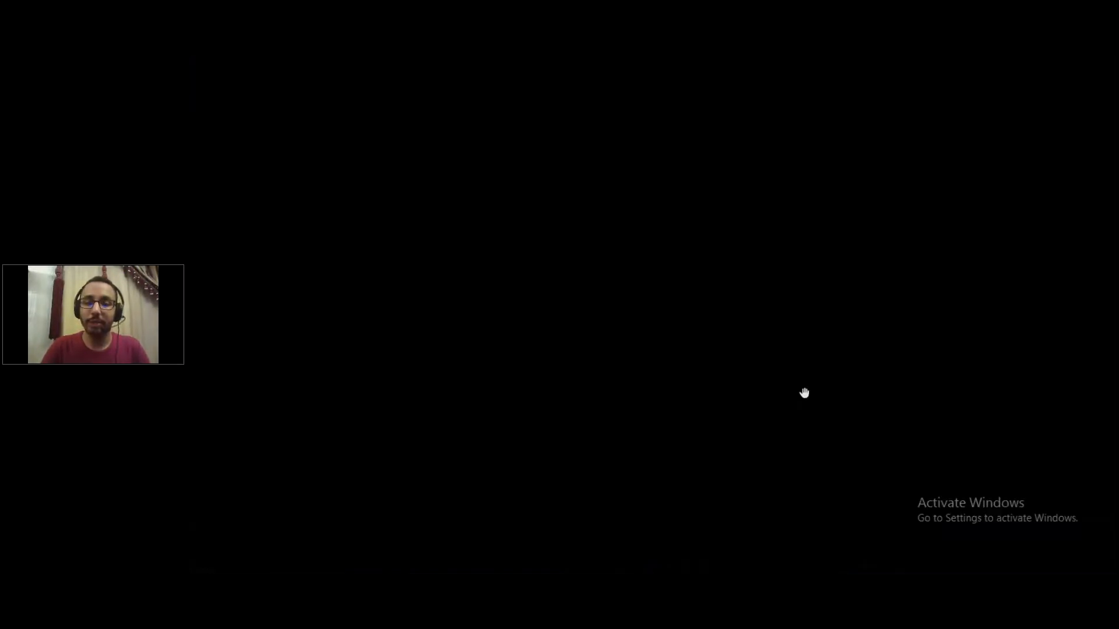
pyautogui.press('Right')
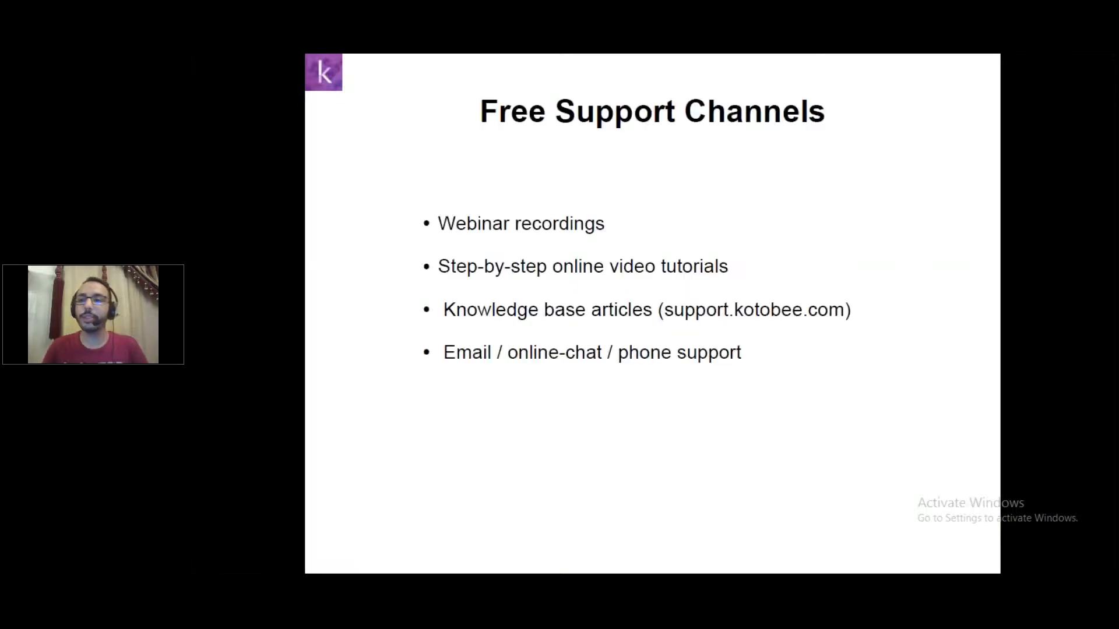
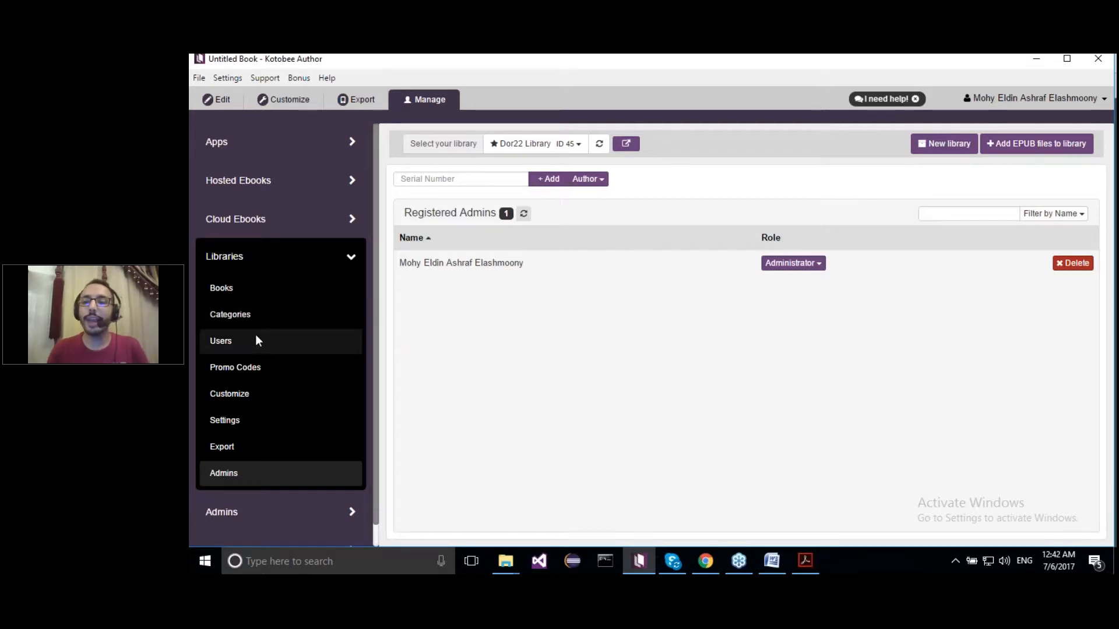
# - Compare the library's registered users list with its registered promo codes list
pyautogui.click(256, 340)
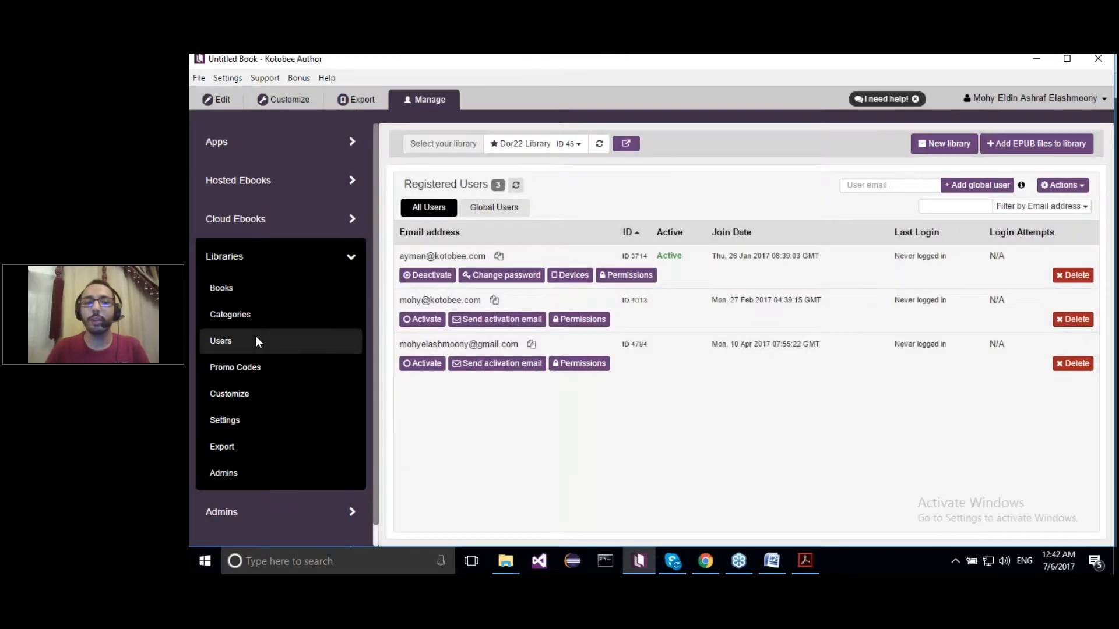
pyautogui.click(280, 371)
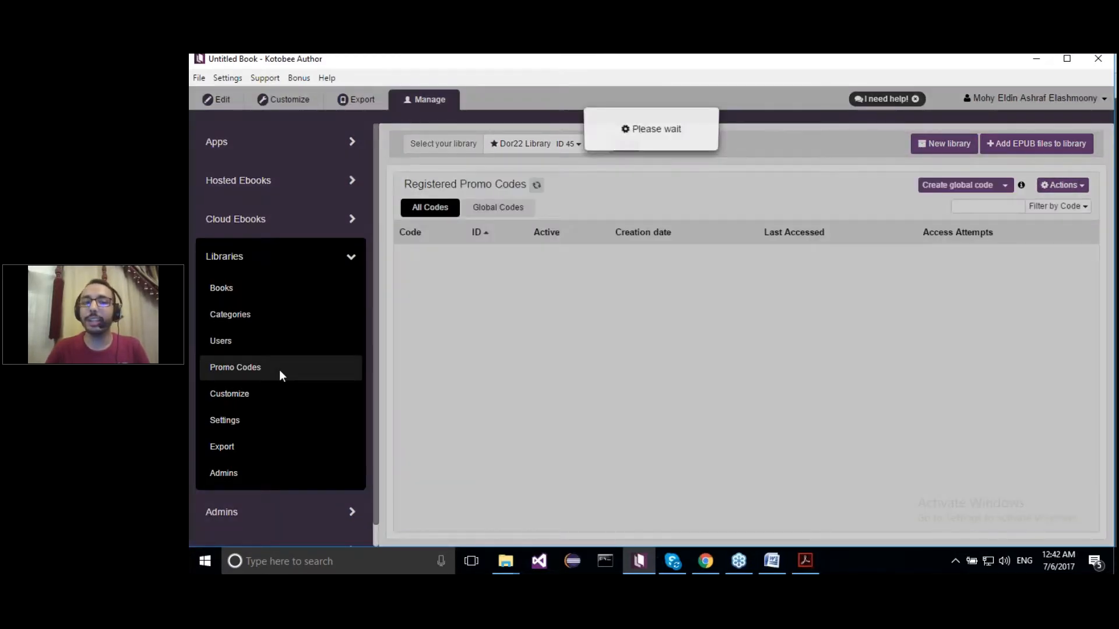
pyautogui.click(271, 348)
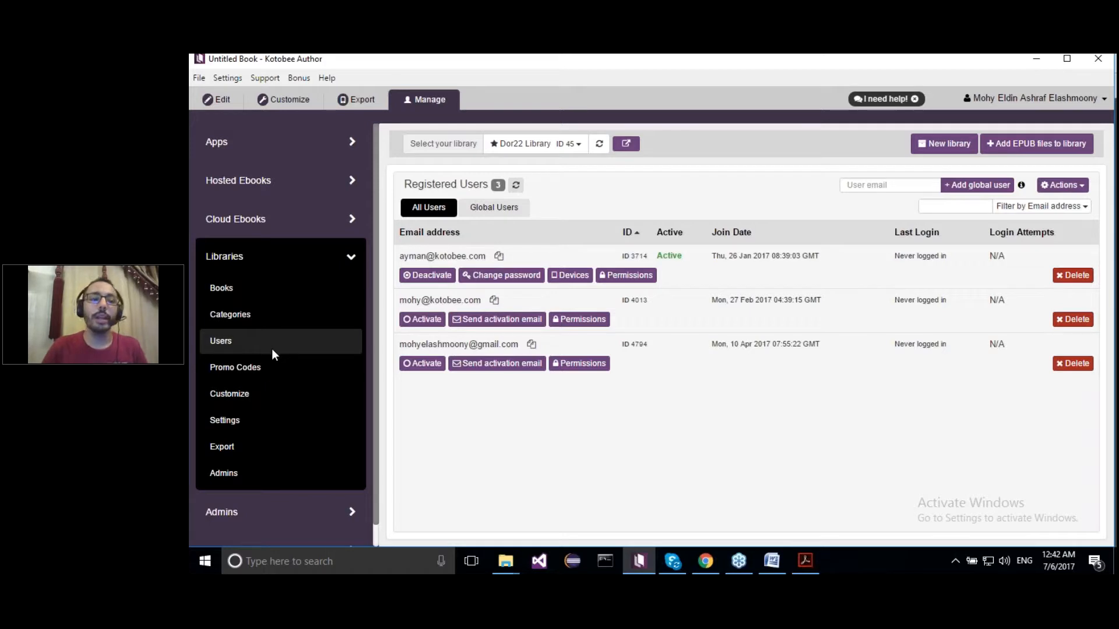
pyautogui.click(278, 362)
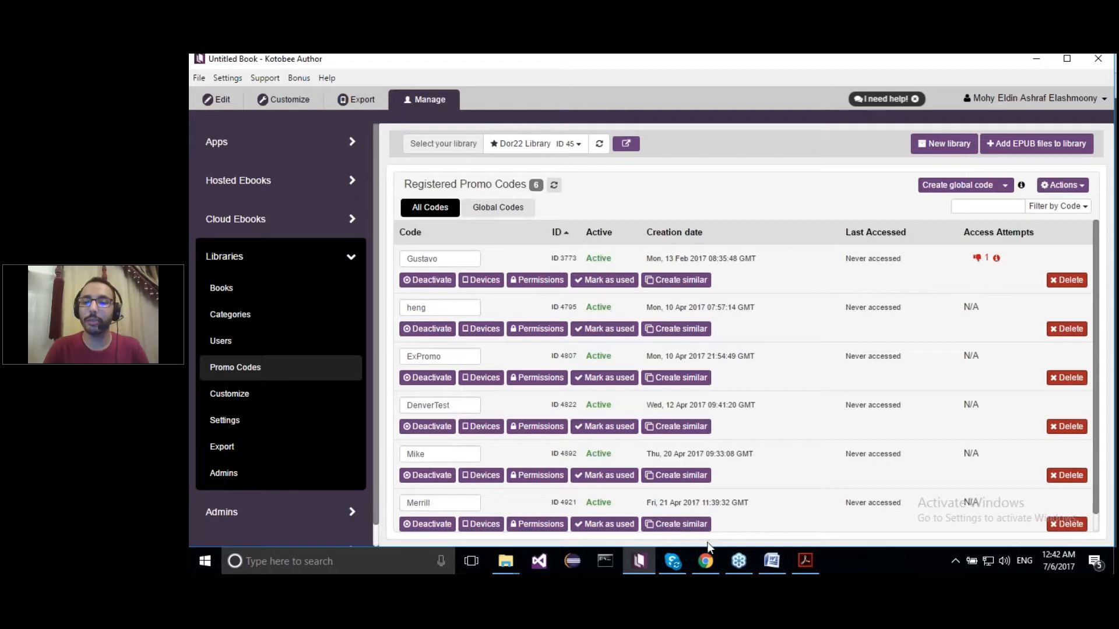
# - Switch to the Manna Tydskrif library in Chrome, view its email and redeem-code login forms, and close the login dialog
pyautogui.click(707, 559)
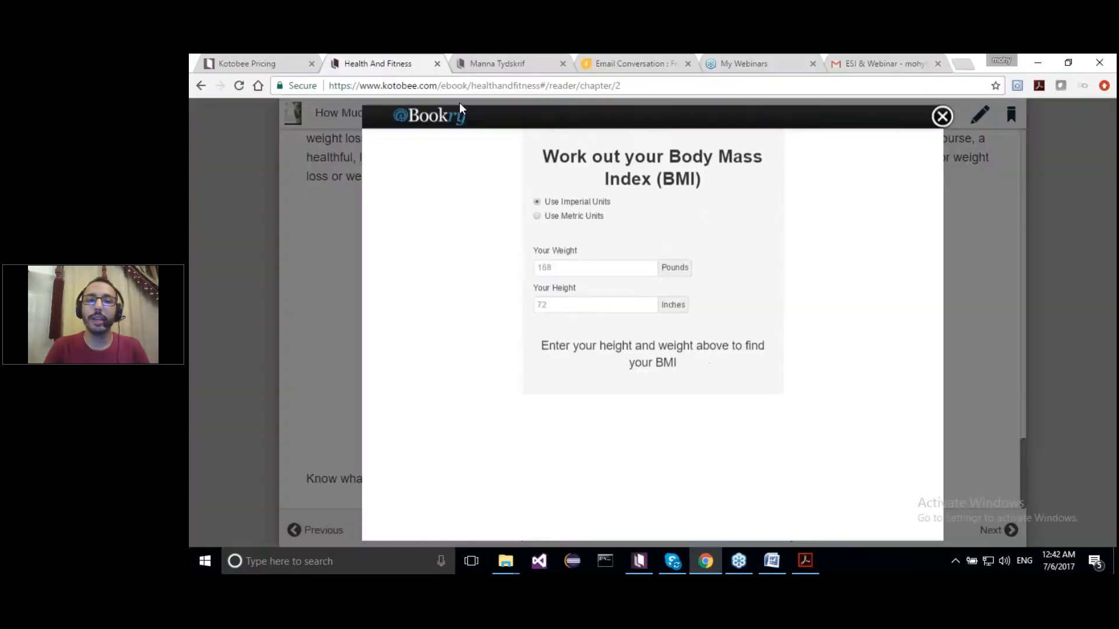
pyautogui.click(495, 63)
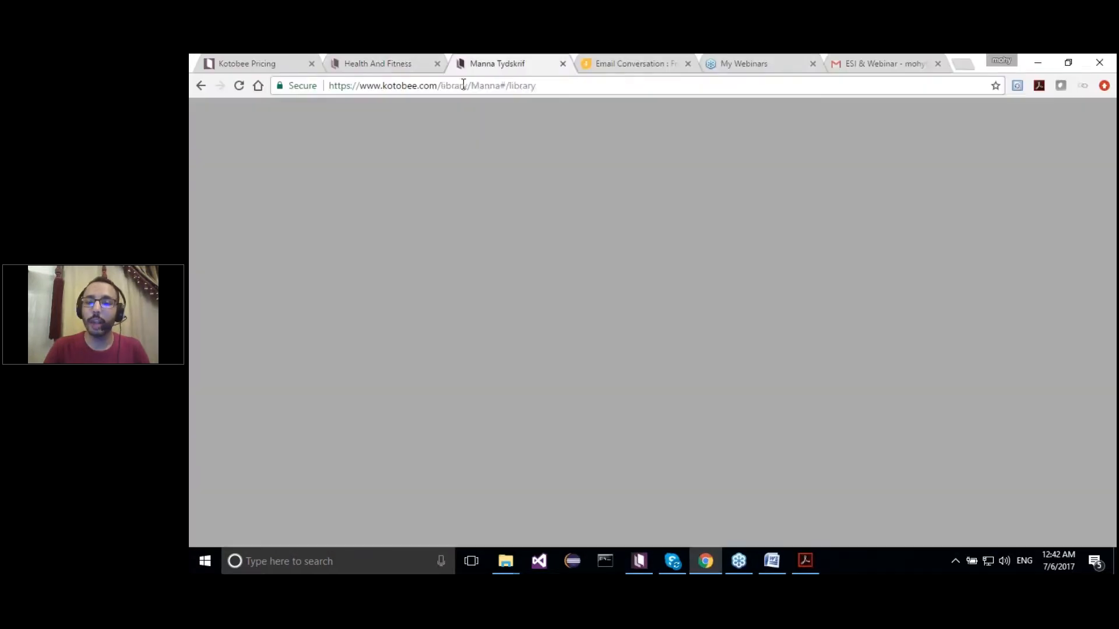
pyautogui.click(464, 86)
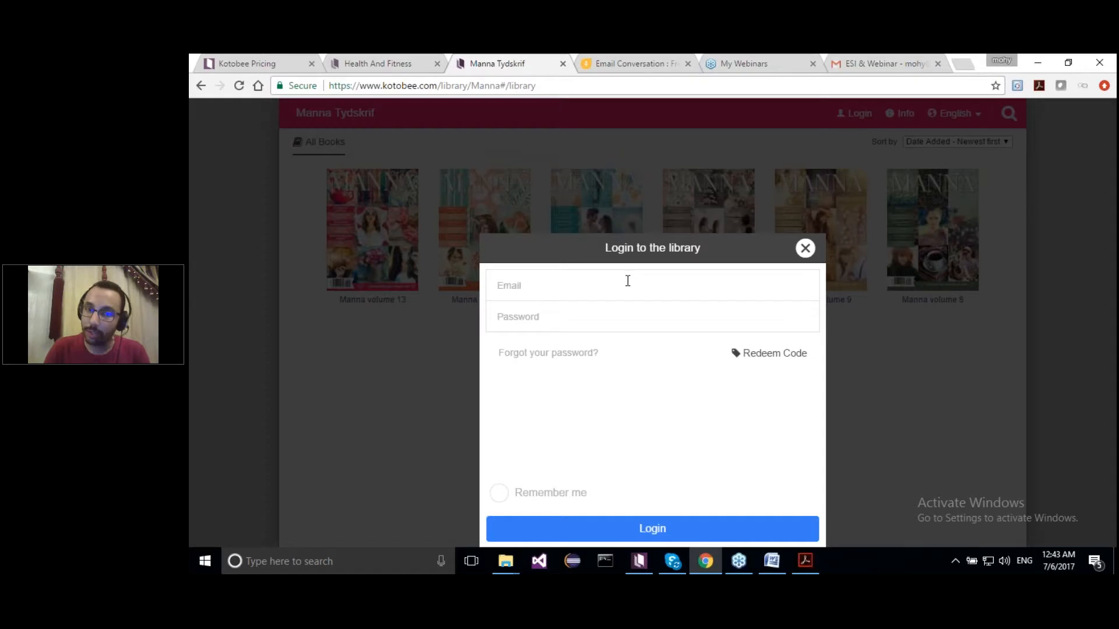
pyautogui.click(785, 356)
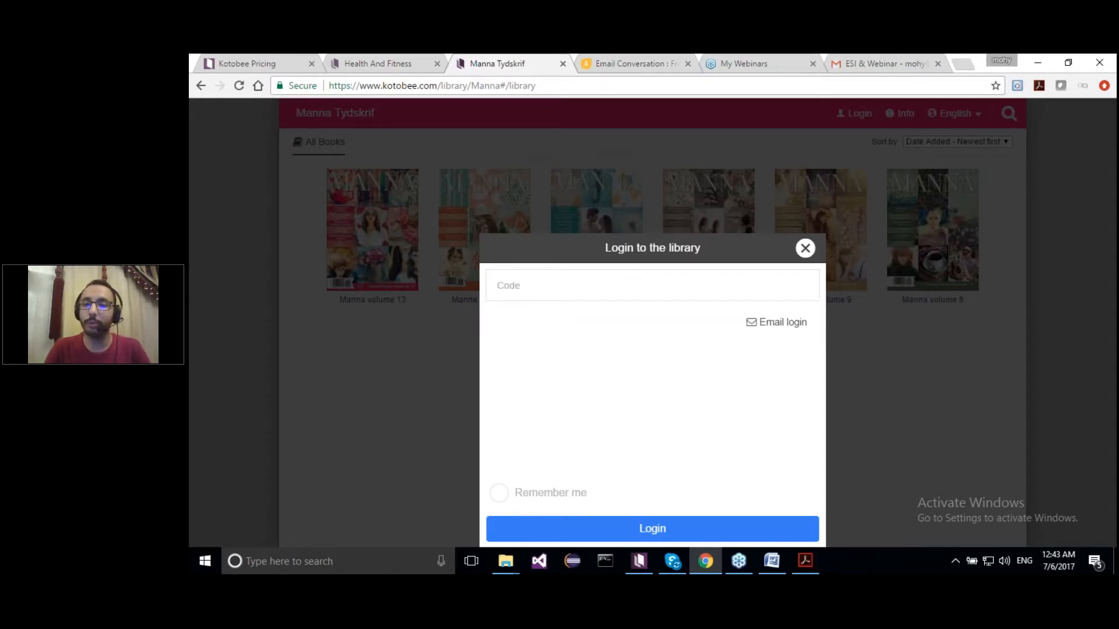
pyautogui.click(797, 280)
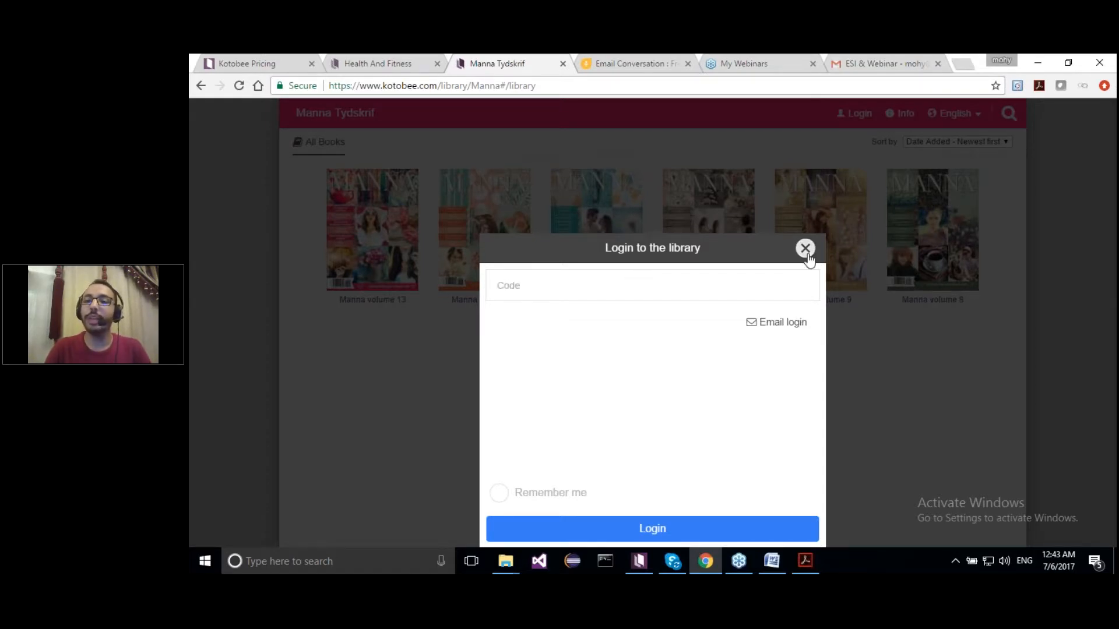
pyautogui.click(807, 254)
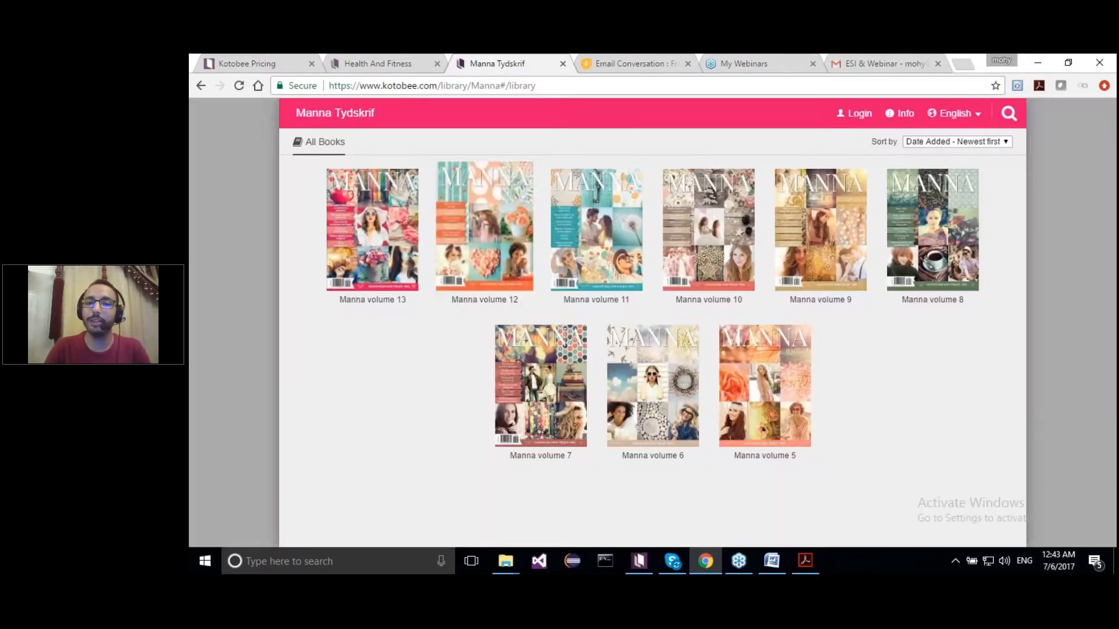
# - View the details and login requirement of the Manna volume 12 book in the online library
pyautogui.click(481, 231)
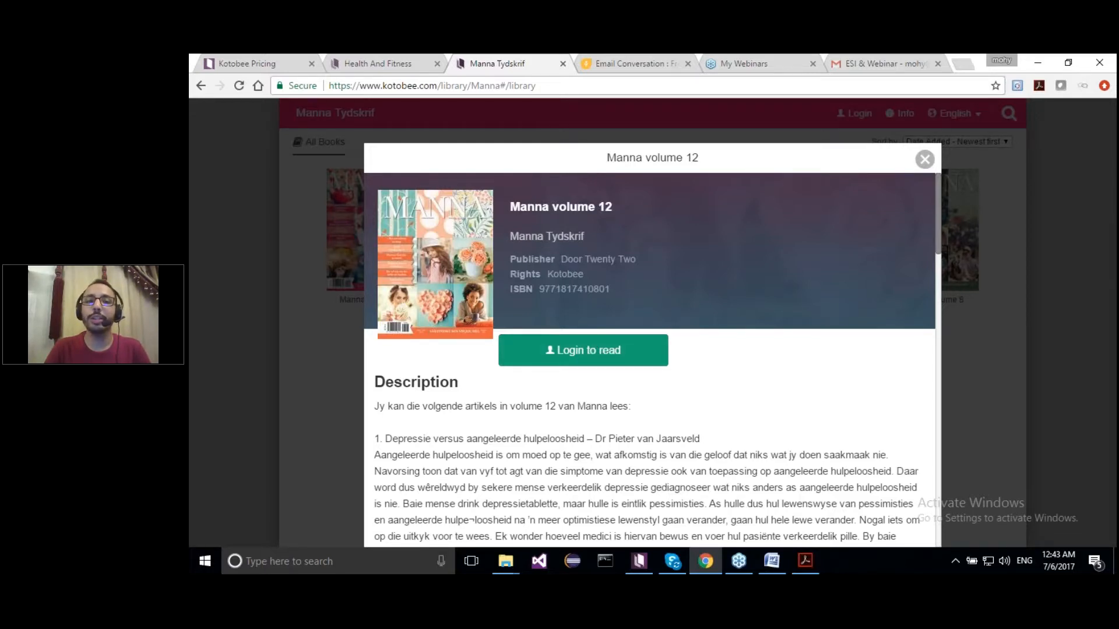
pyautogui.click(371, 64)
pyautogui.click(513, 59)
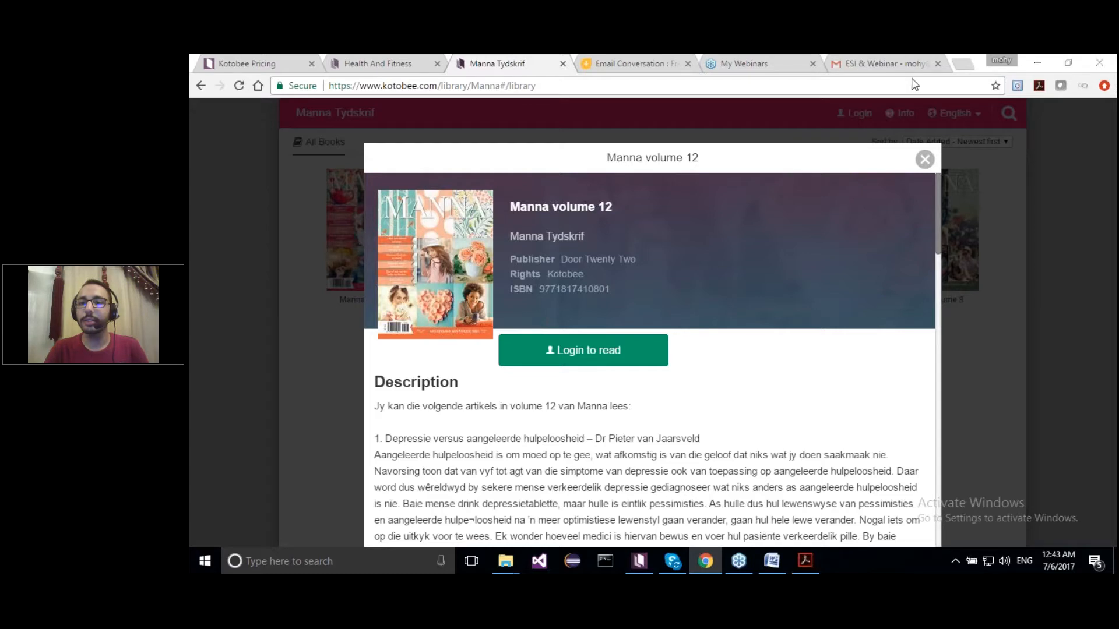
pyautogui.click(847, 159)
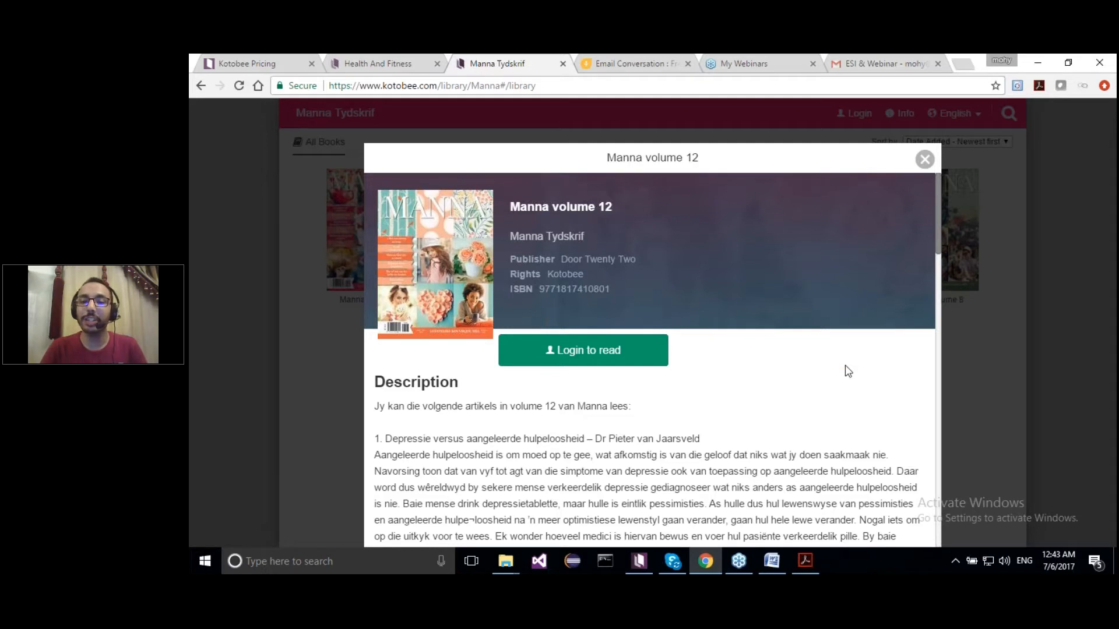
# - Return to the chapter editor in Kotobee Author and inspect the Webinar chapter's HTML source and its chapter CSS
pyautogui.click(633, 568)
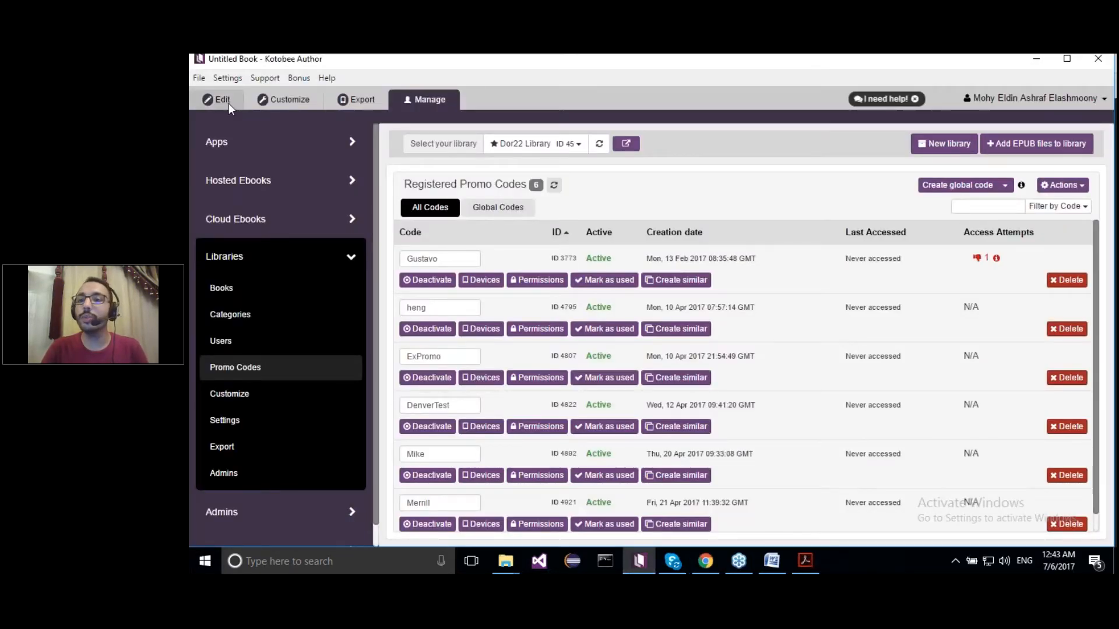
pyautogui.click(228, 104)
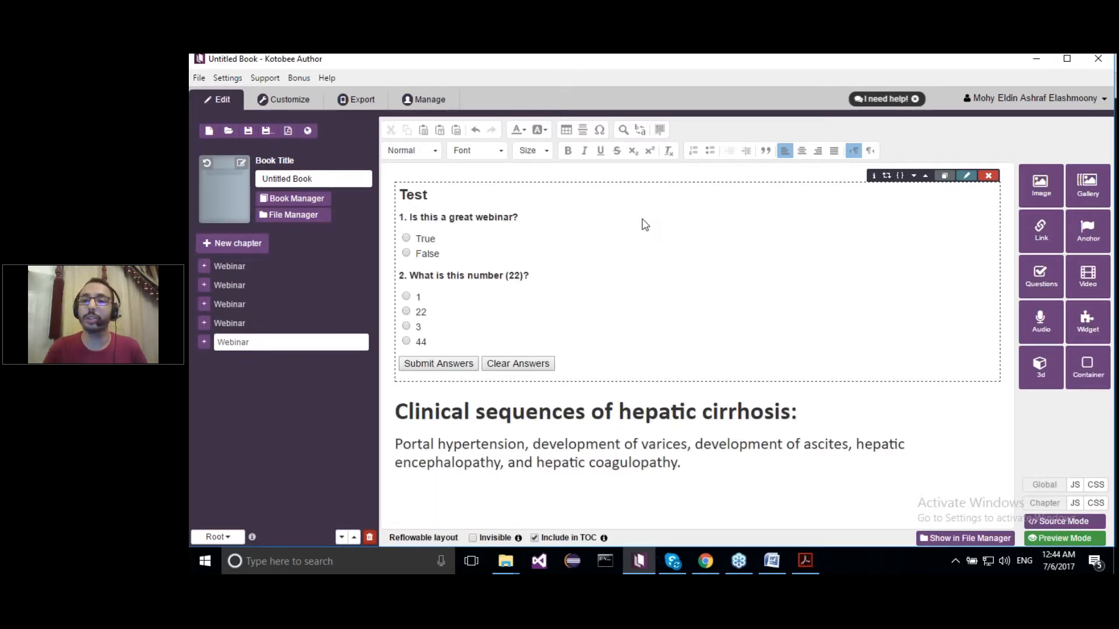
pyautogui.click(1054, 522)
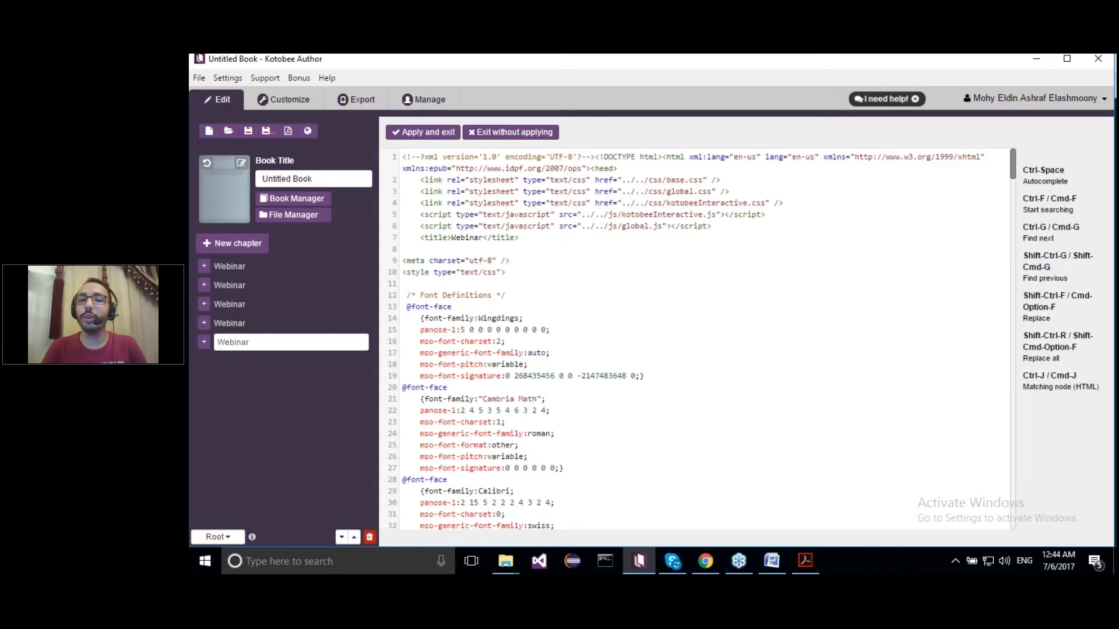
pyautogui.click(449, 134)
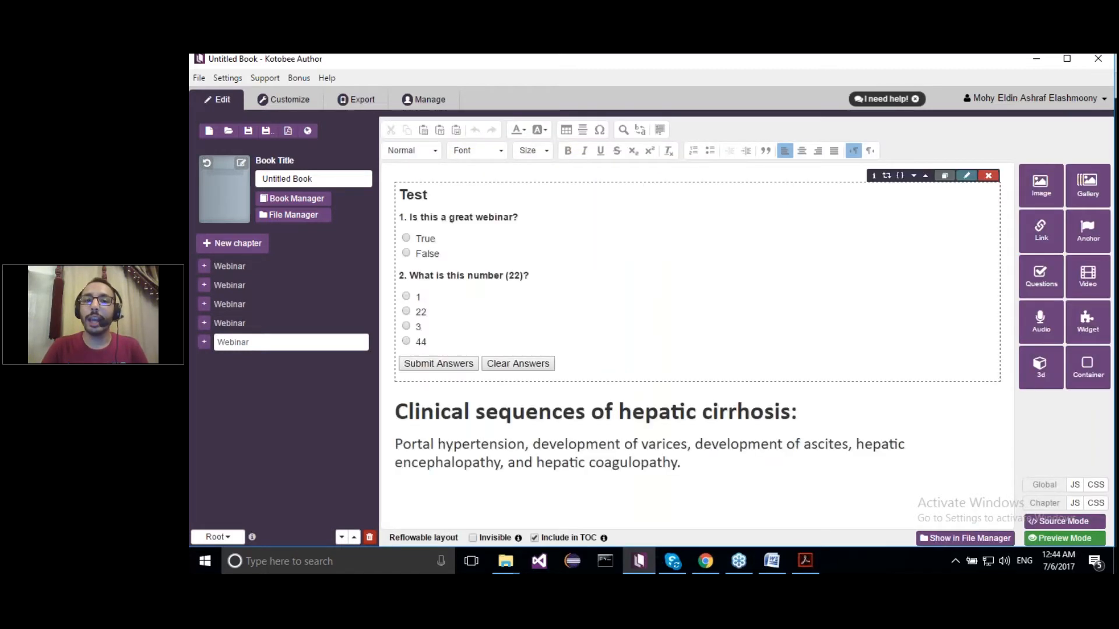
pyautogui.click(1097, 504)
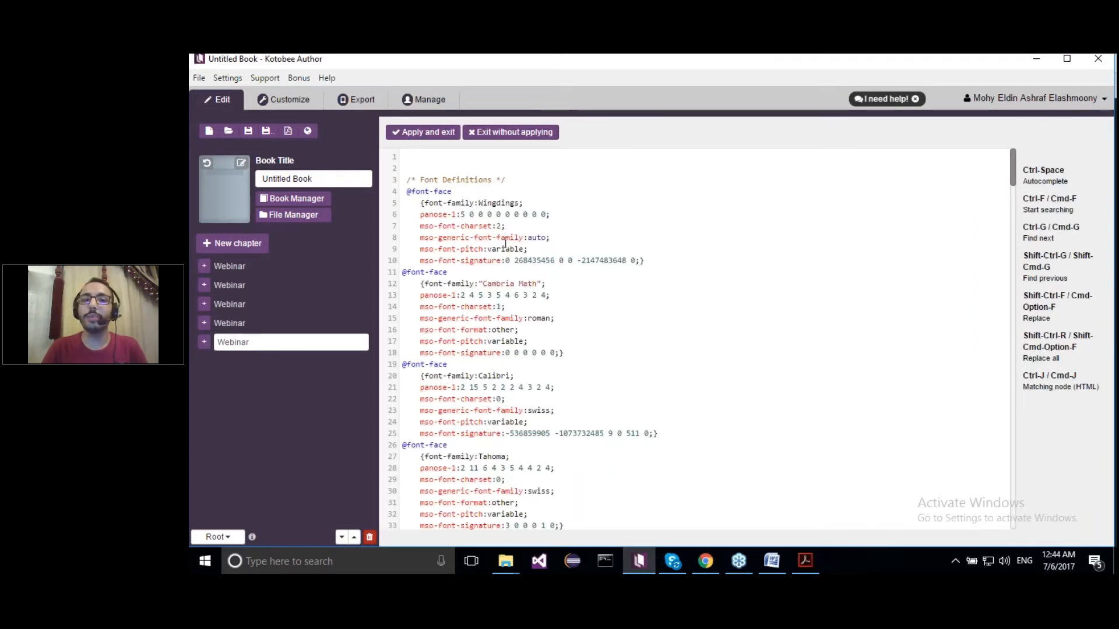
# - Leave the chapter CSS and set the layout class of the Test questions block to qTest
pyautogui.click(423, 132)
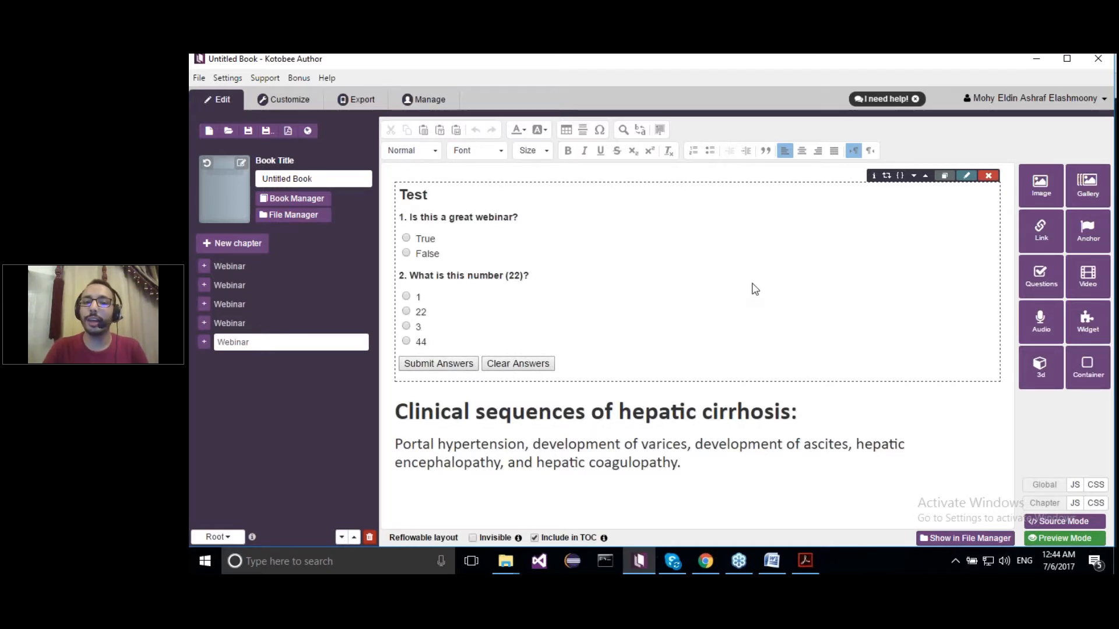
pyautogui.click(967, 176)
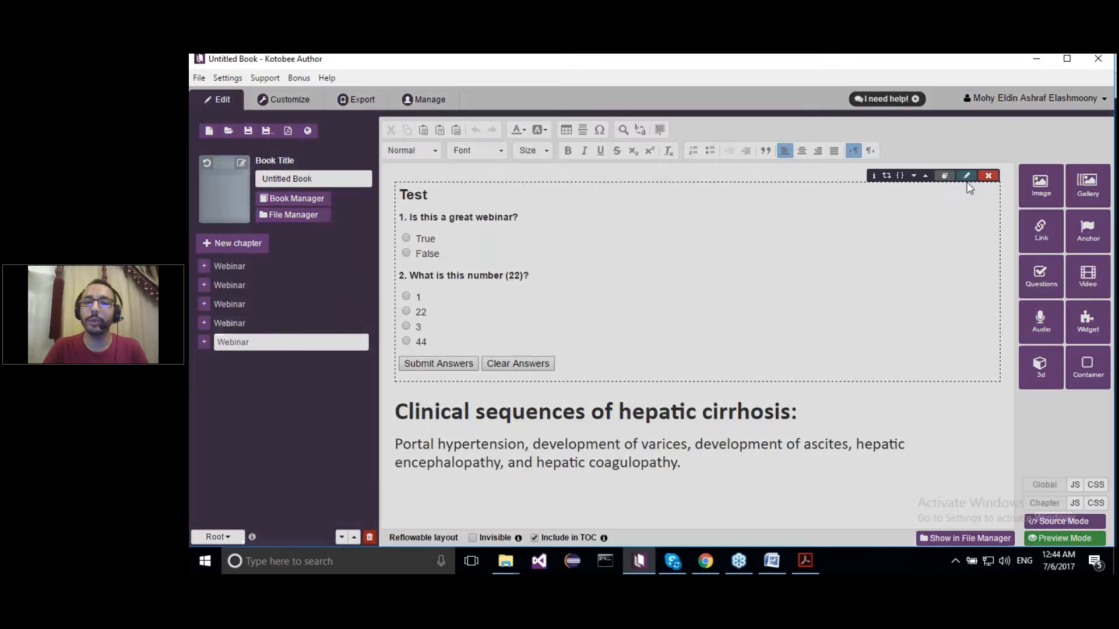
pyautogui.click(457, 221)
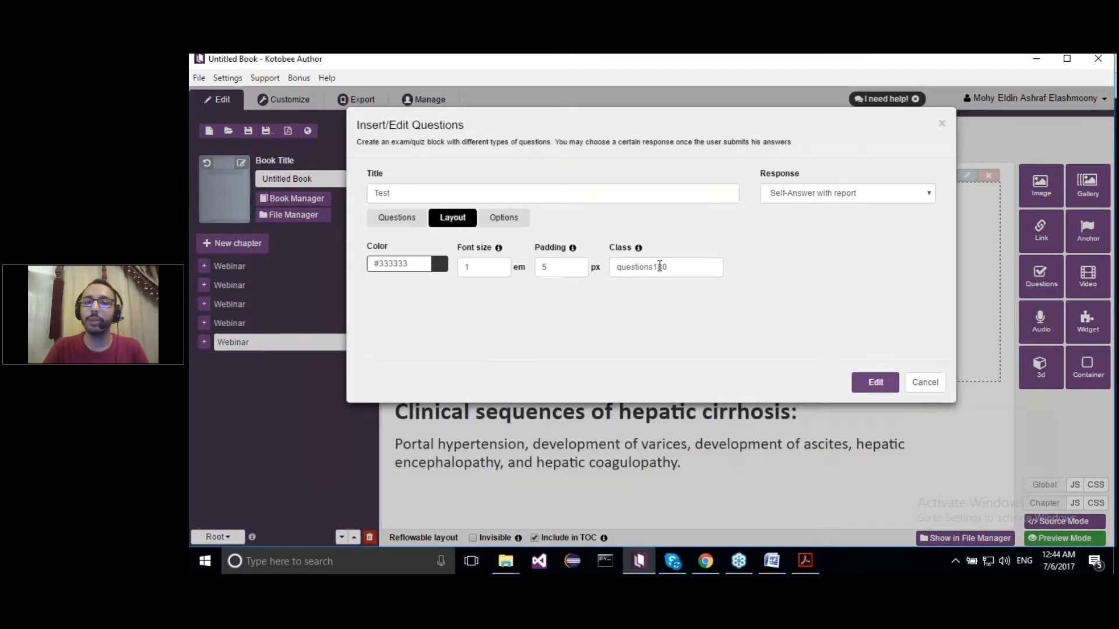
pyautogui.moveTo(667, 267); pyautogui.dragTo(621, 264)
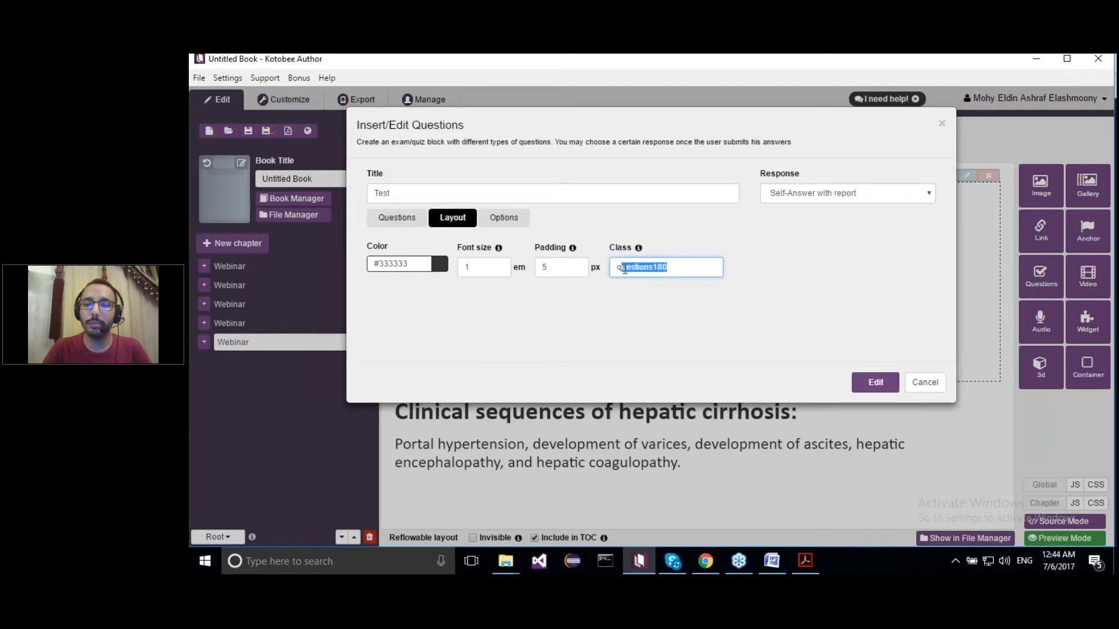
pyautogui.write('tEST')
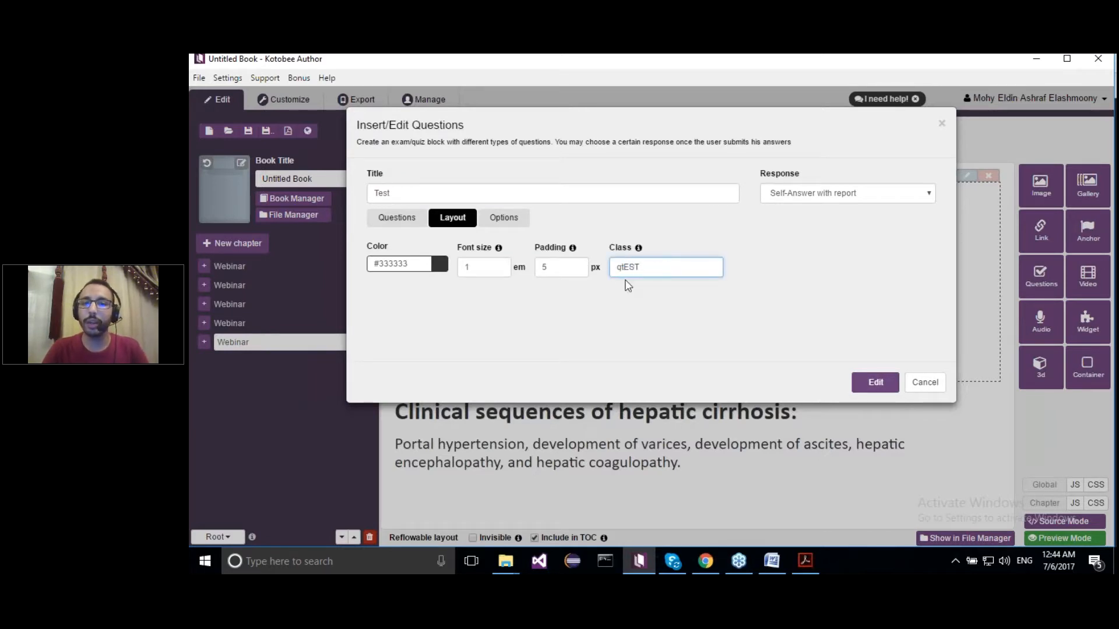
pyautogui.press('BackSpace')
pyautogui.press('BackSpace')
pyautogui.press('BackSpace')
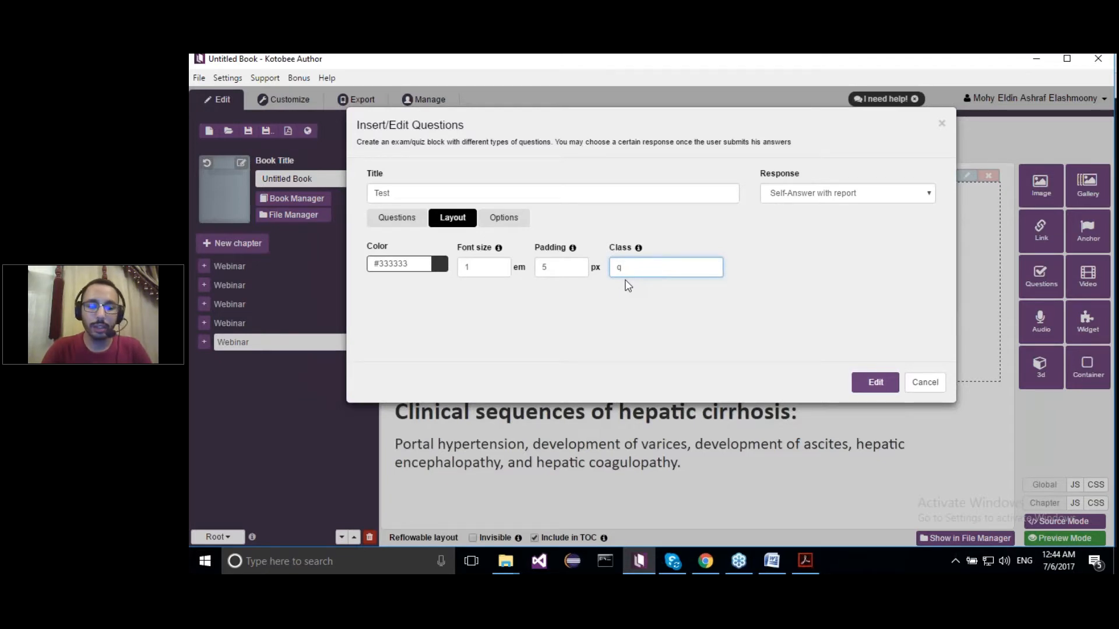
pyautogui.write('Test')
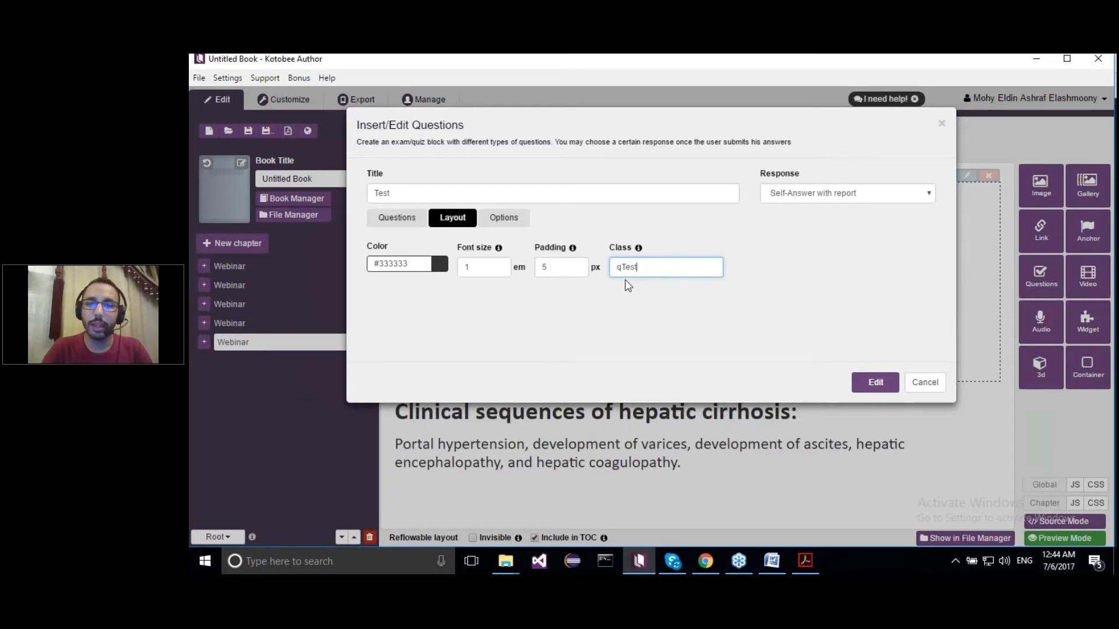
pyautogui.click(867, 386)
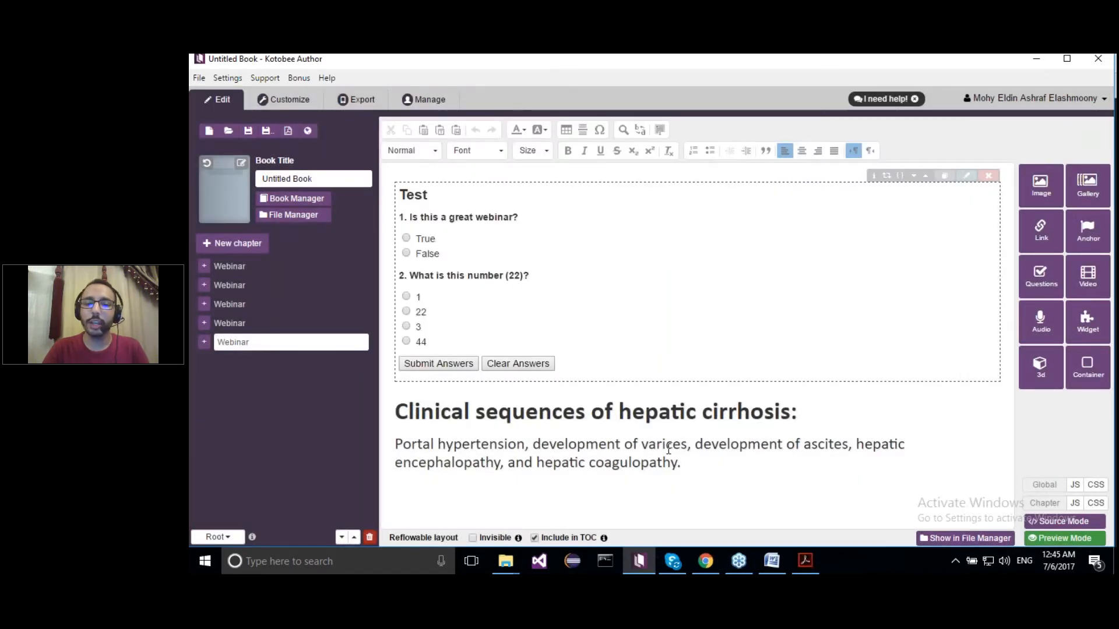
# - Open the Webinar chapter's CSS and go to the empty line at its end
pyautogui.click(1095, 503)
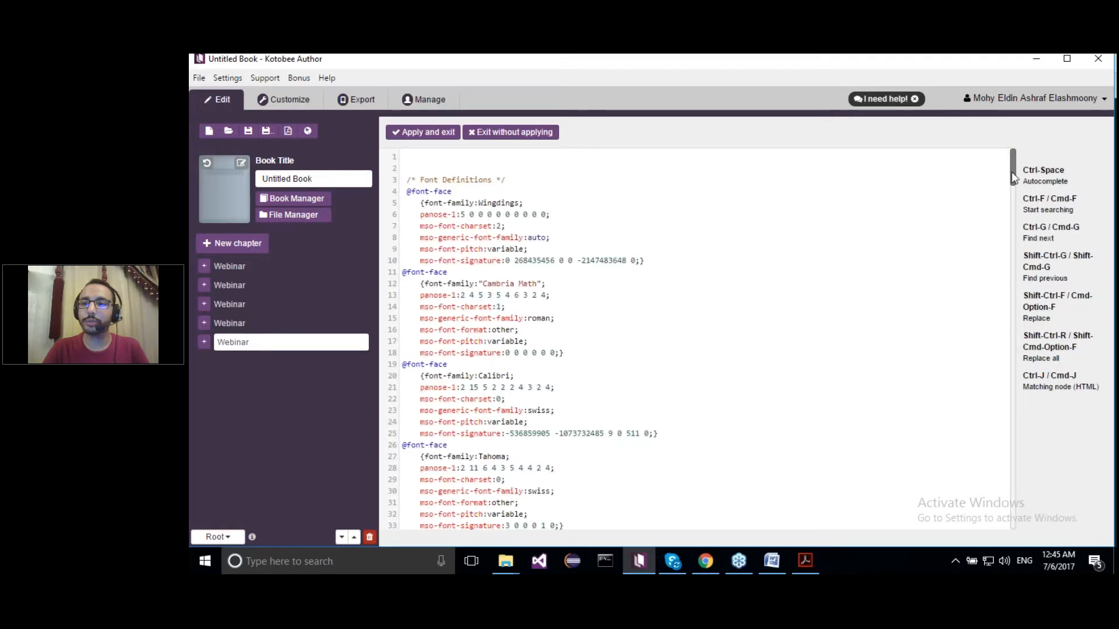
pyautogui.scroll(-4, 1017, 233)
pyautogui.moveTo(1022, 289); pyautogui.dragTo(1013, 528)
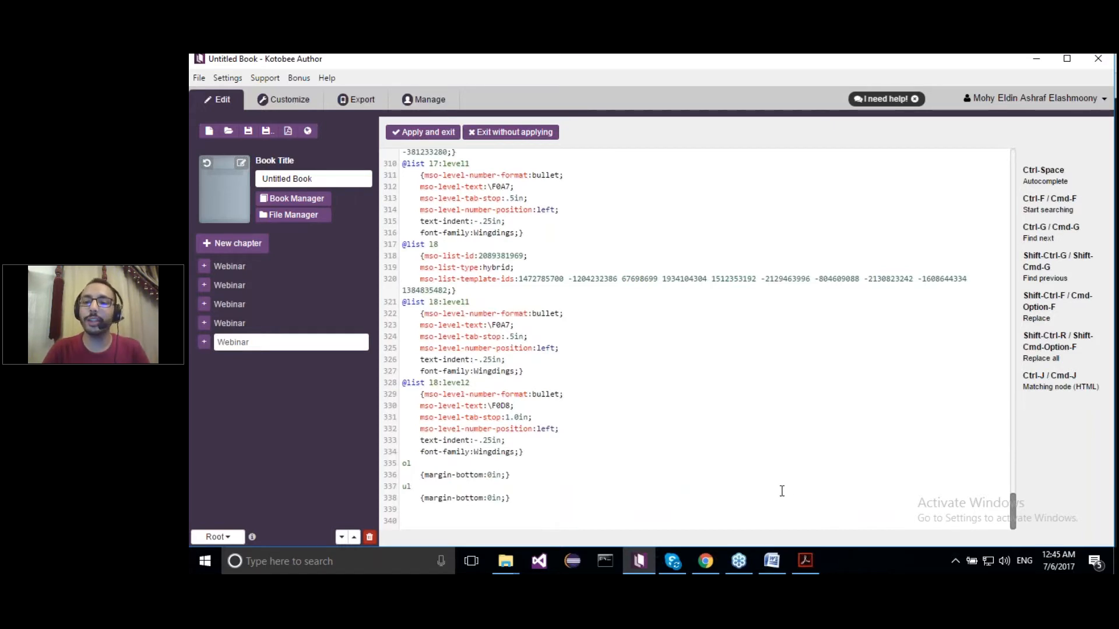
# - In File Explorer, open the Links text file from Webinars > New Features Webinar and copy its .qTest .btn and .qTest .btn:hover rules
pyautogui.click(509, 563)
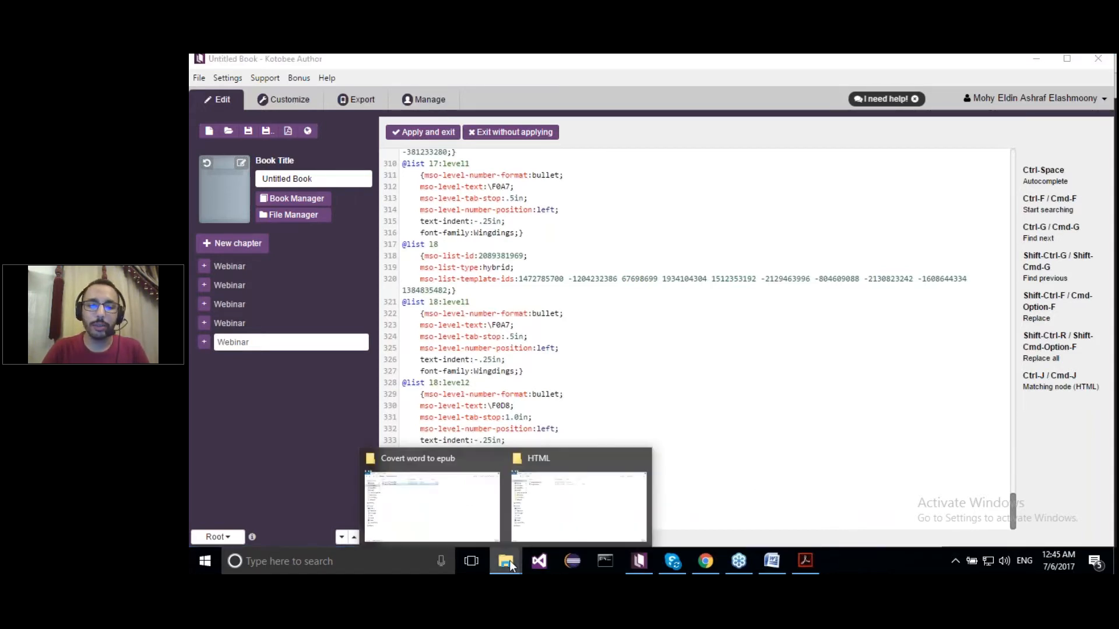
pyautogui.moveTo(482, 511)
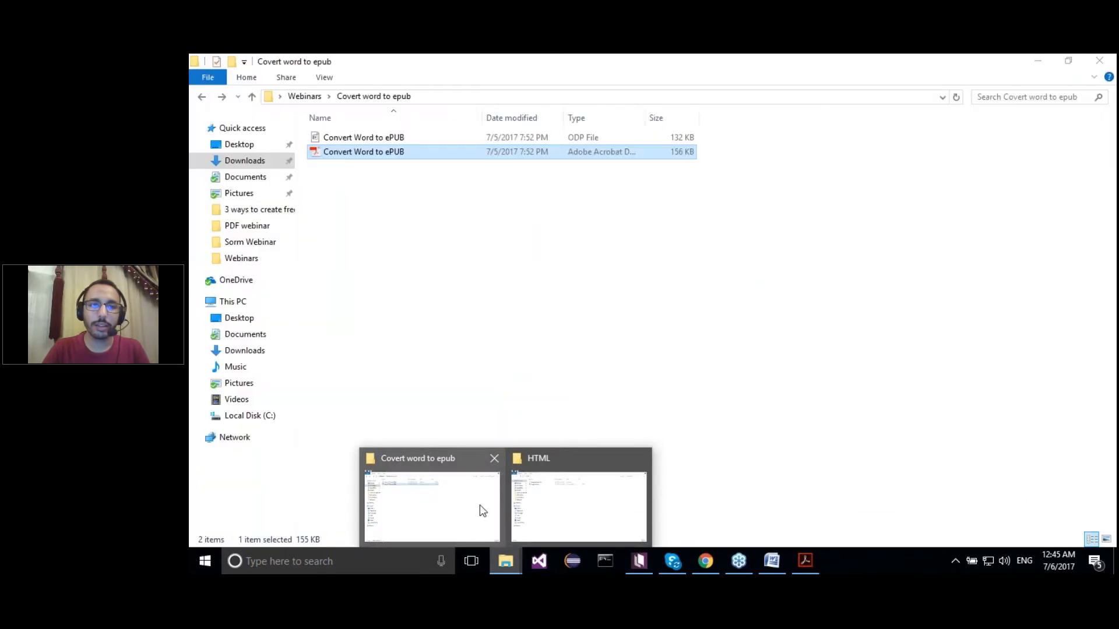
pyautogui.click(304, 96)
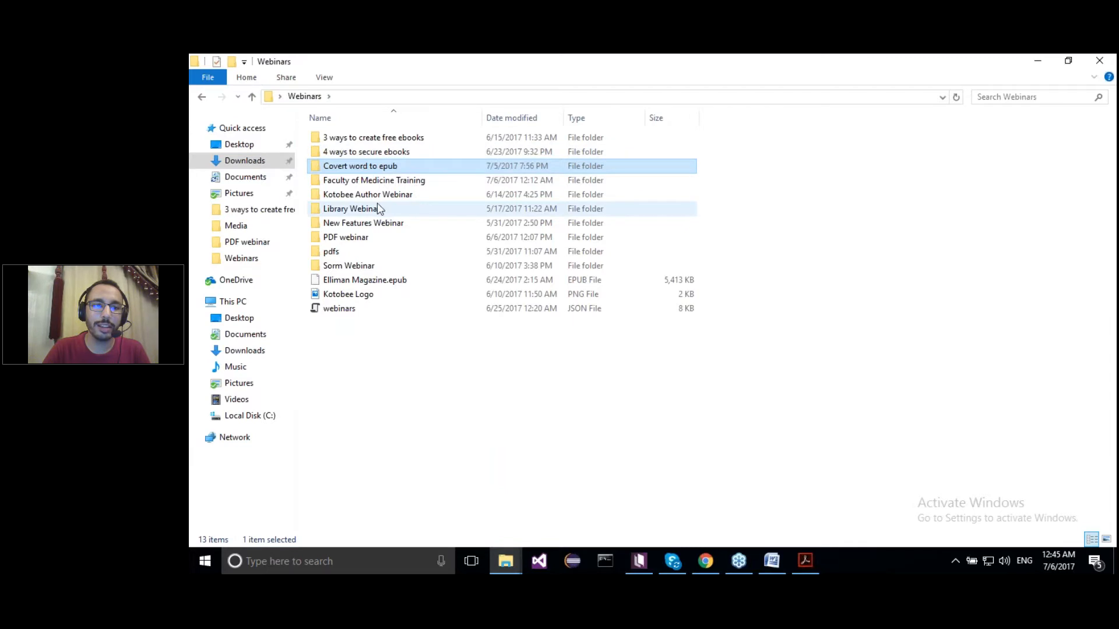
pyautogui.doubleClick(380, 222)
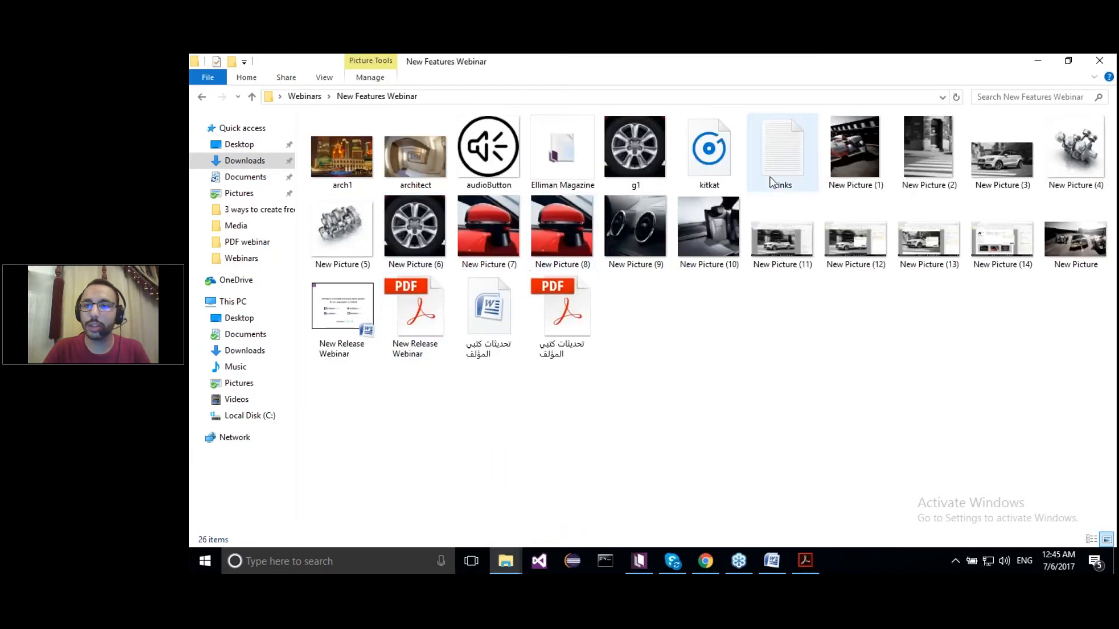
pyautogui.click(776, 181)
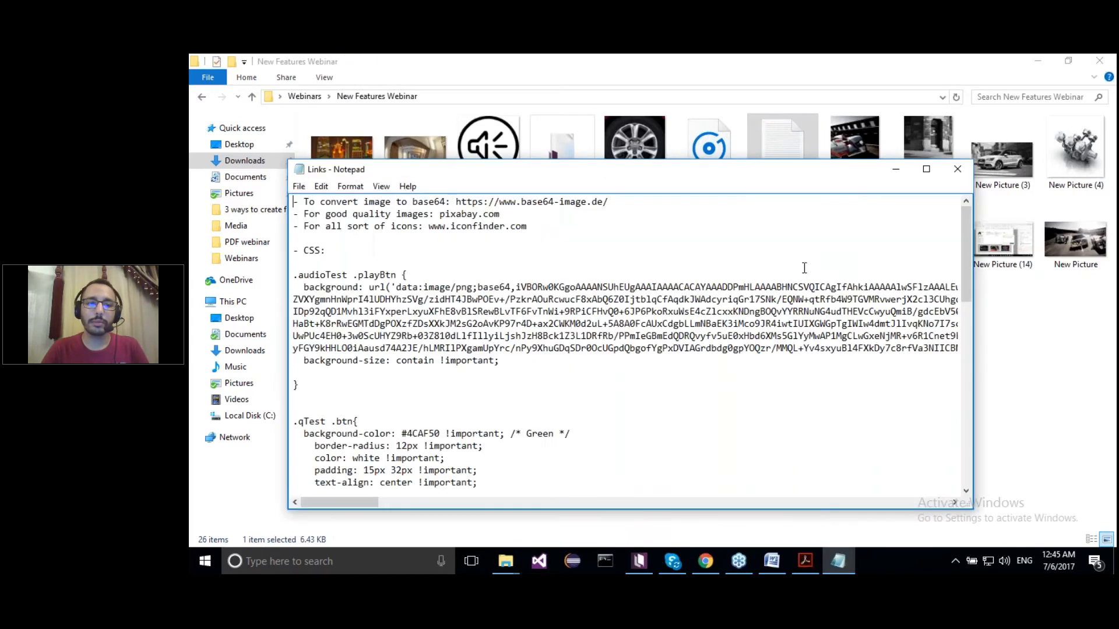
pyautogui.scroll(-5, 966, 263)
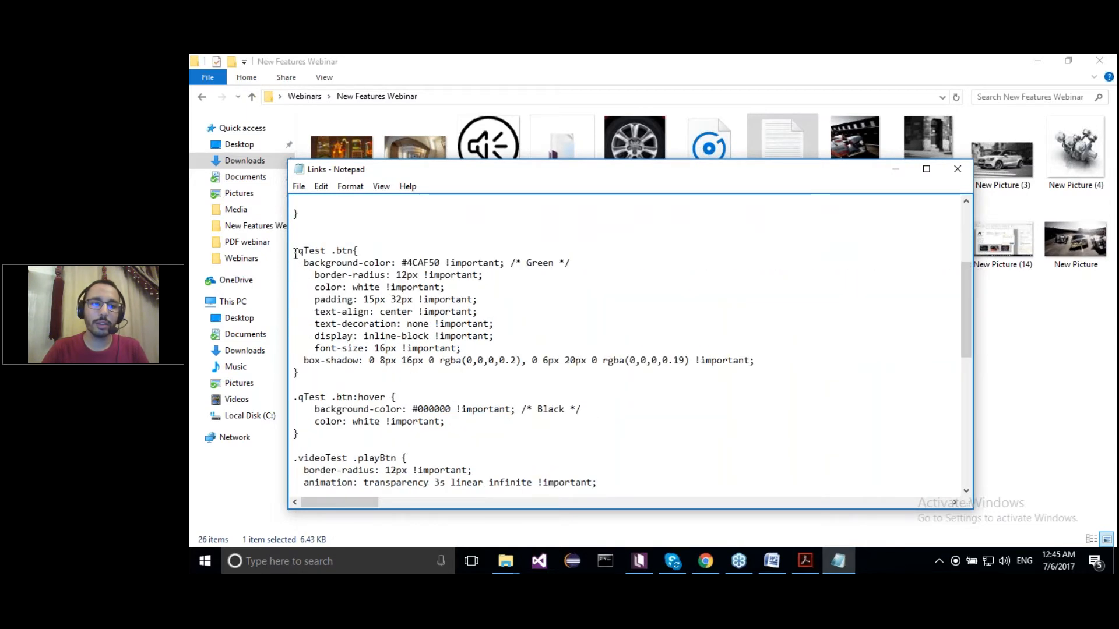
pyautogui.moveTo(293, 250); pyautogui.dragTo(370, 435)
pyautogui.hotkey('ctrl', 'c')
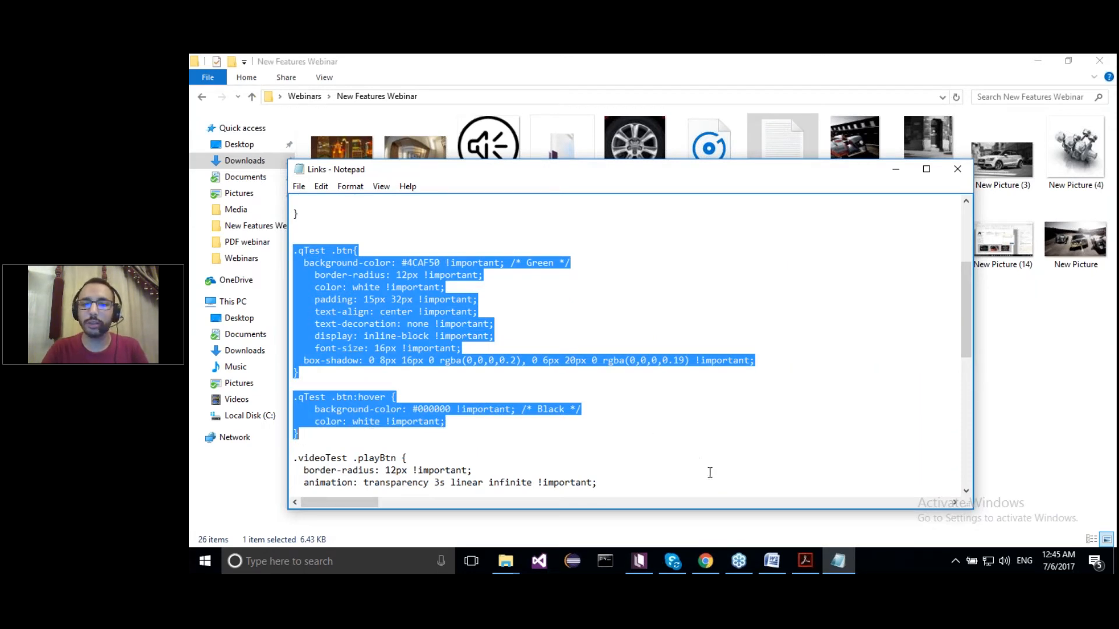
# - Return to Kotobee Author, paste the copied .qTest rules at the end of the chapter CSS, and apply them
pyautogui.click(651, 561)
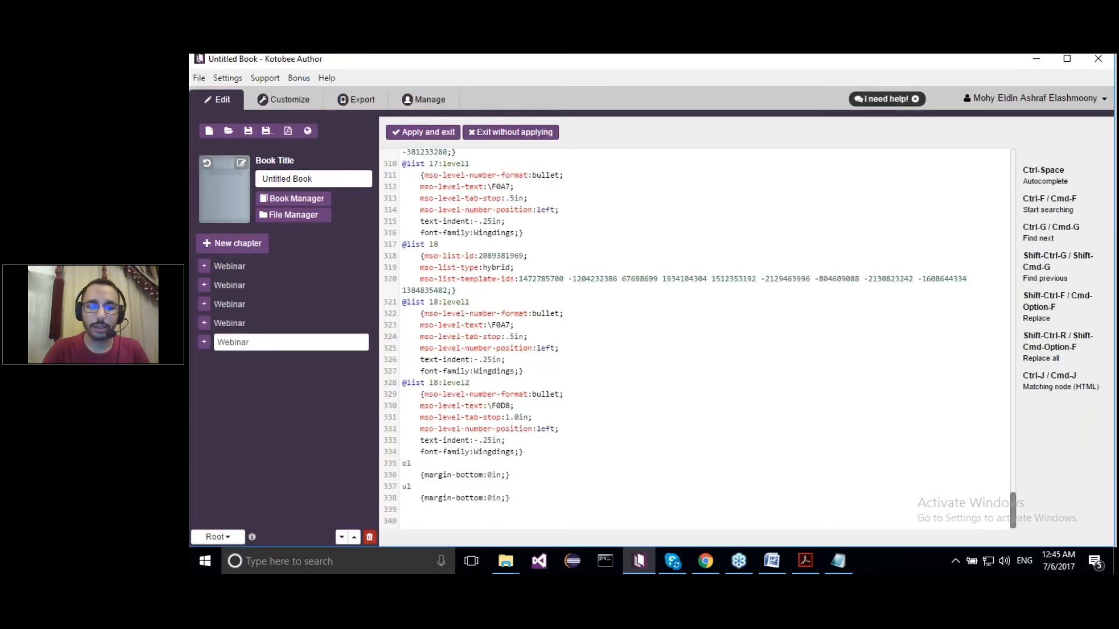
pyautogui.hotkey('ctrl', 'v')
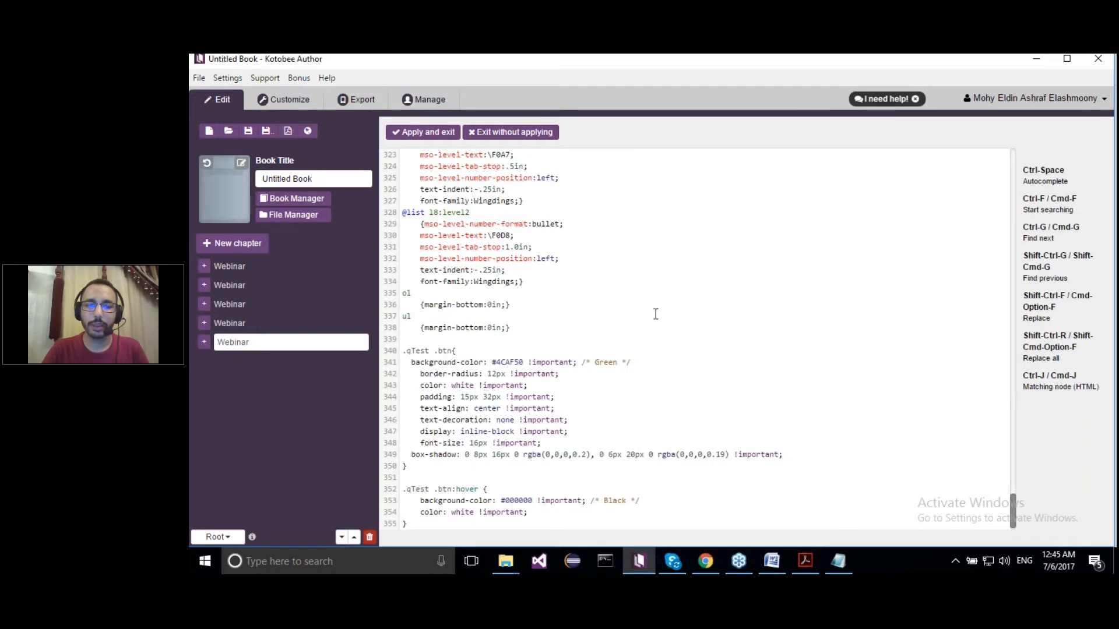
pyautogui.click(446, 136)
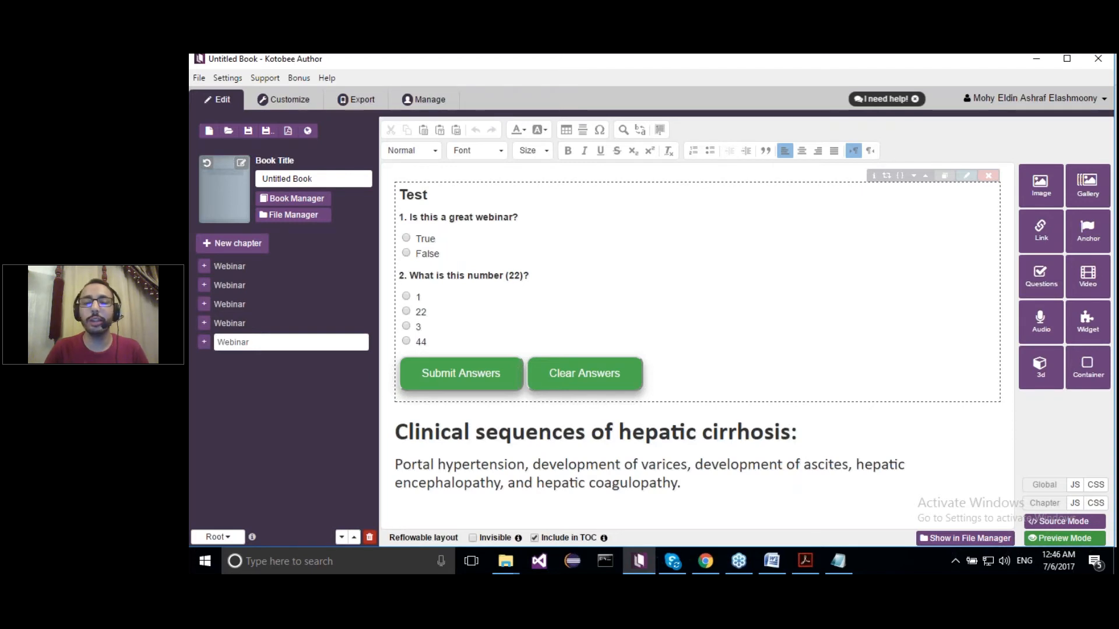
# - Switch to the Health And Fitness ebook in Chrome, close its BMI widget, and view the chapter text above it
pyautogui.click(711, 558)
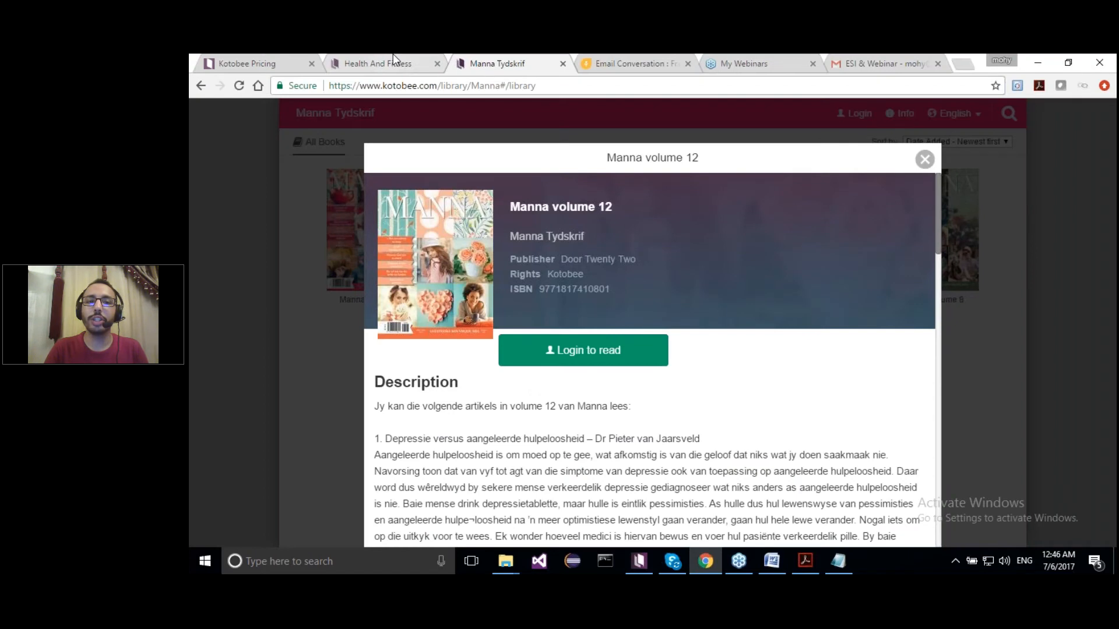
pyautogui.click(393, 62)
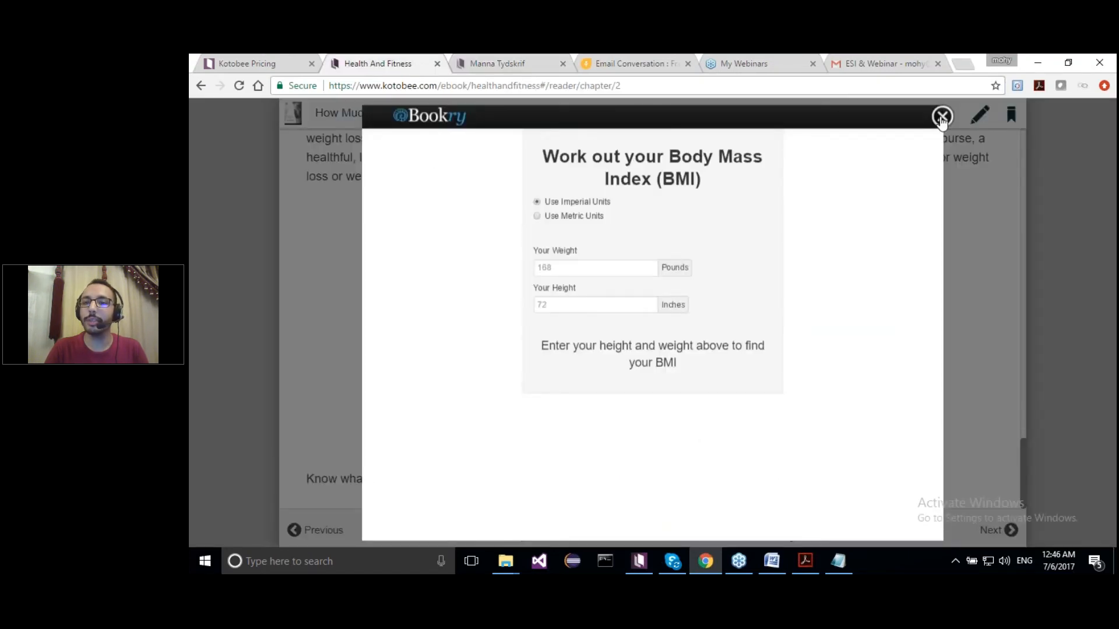
pyautogui.click(942, 116)
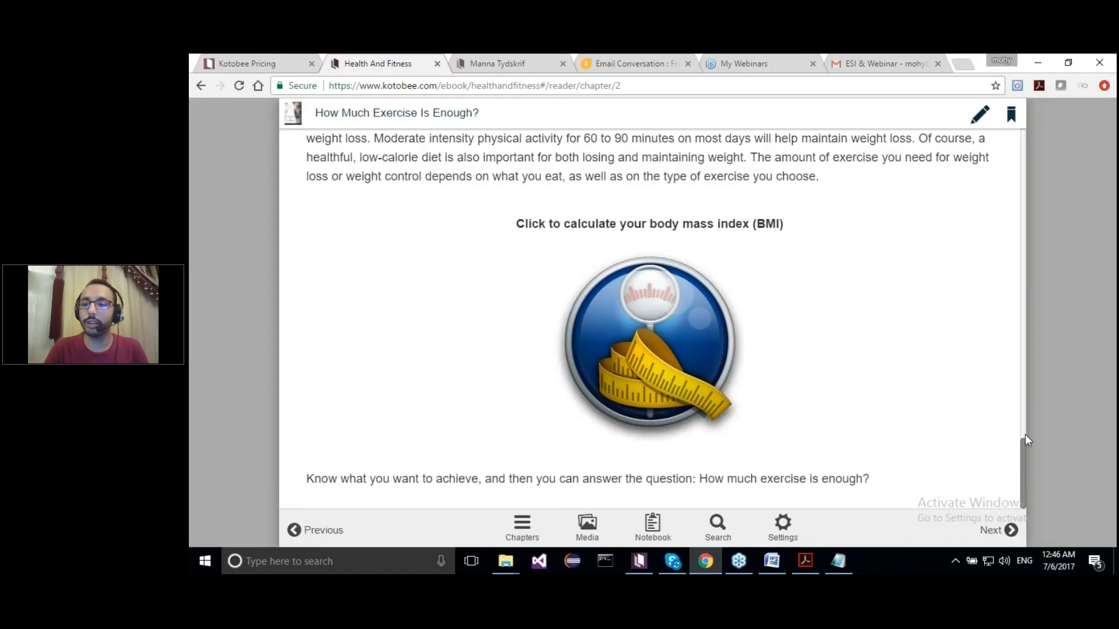
pyautogui.moveTo(1026, 459); pyautogui.dragTo(1023, 402)
# - Change the Health And Fitness ebook reader's interface language to French
pyautogui.click(781, 529)
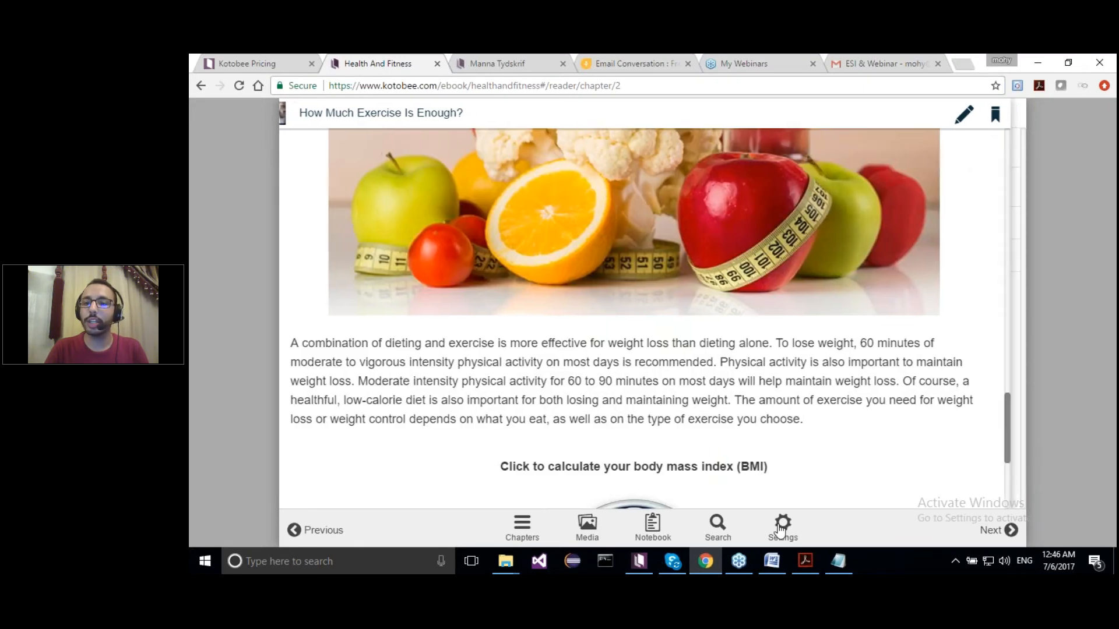
pyautogui.click(973, 260)
pyautogui.click(971, 293)
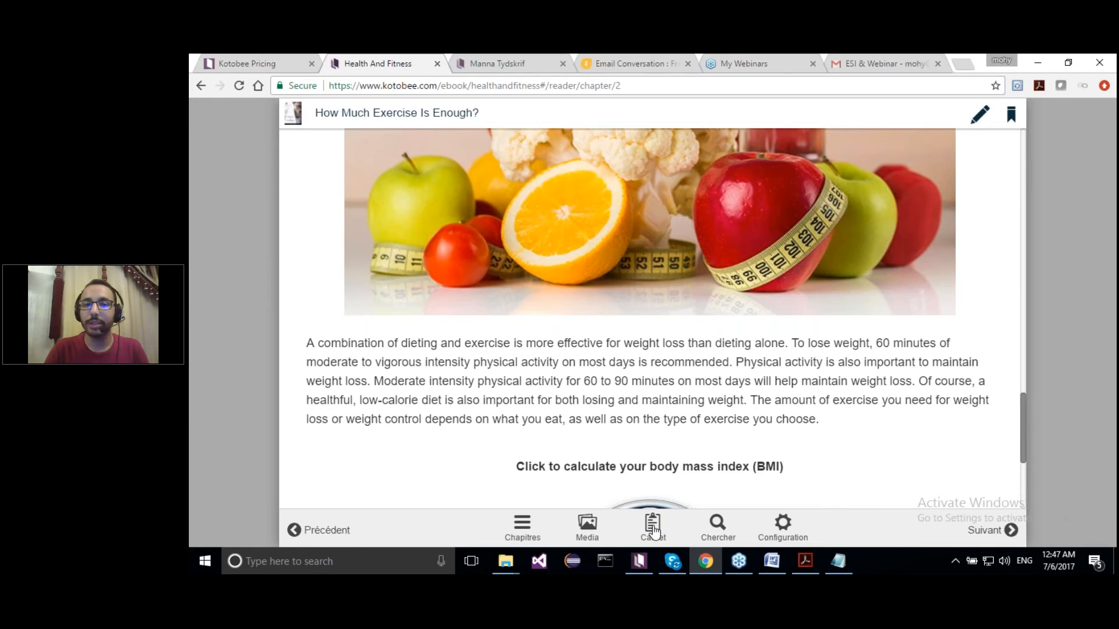
# - View the ebook's notebook entries, close the notebook, and switch to the Convert Word to ePUB presentation in Acrobat Reader
pyautogui.click(653, 528)
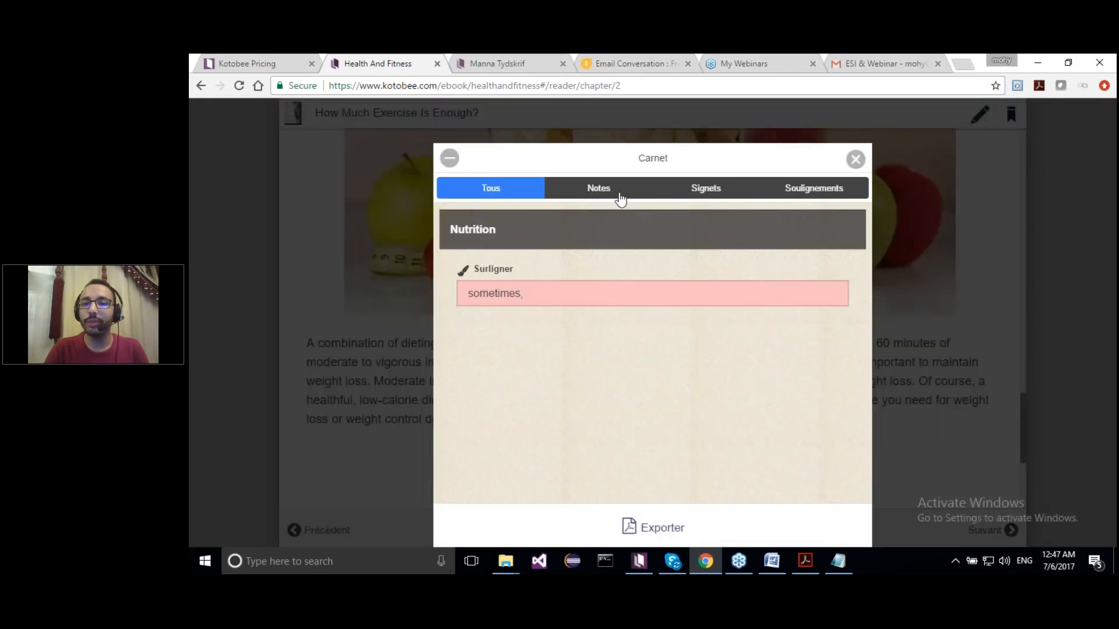
pyautogui.click(855, 160)
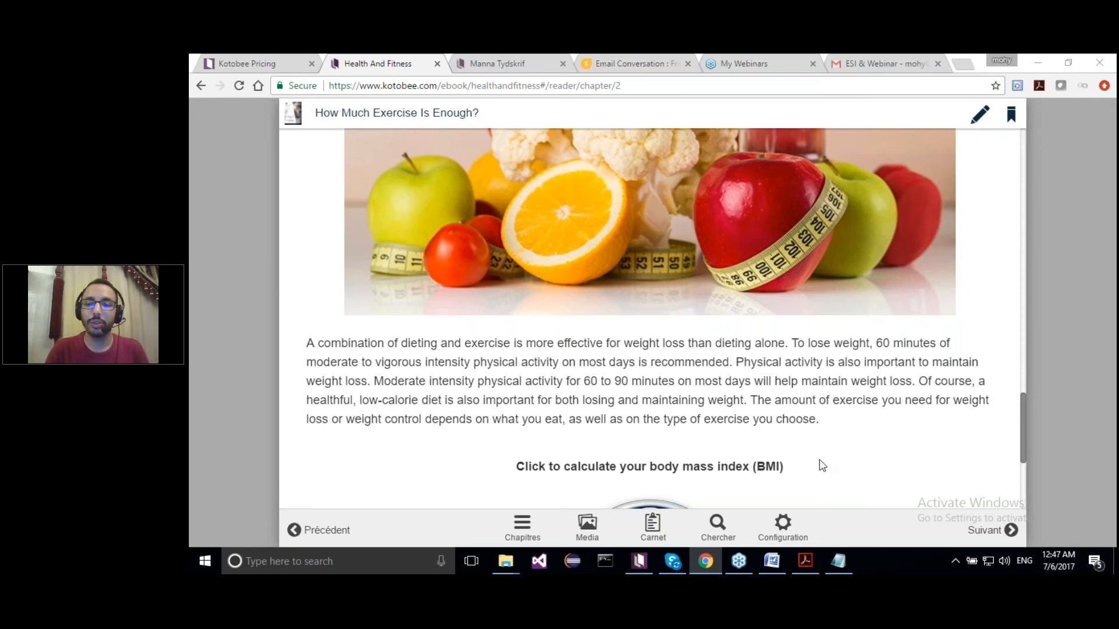
pyautogui.click(804, 560)
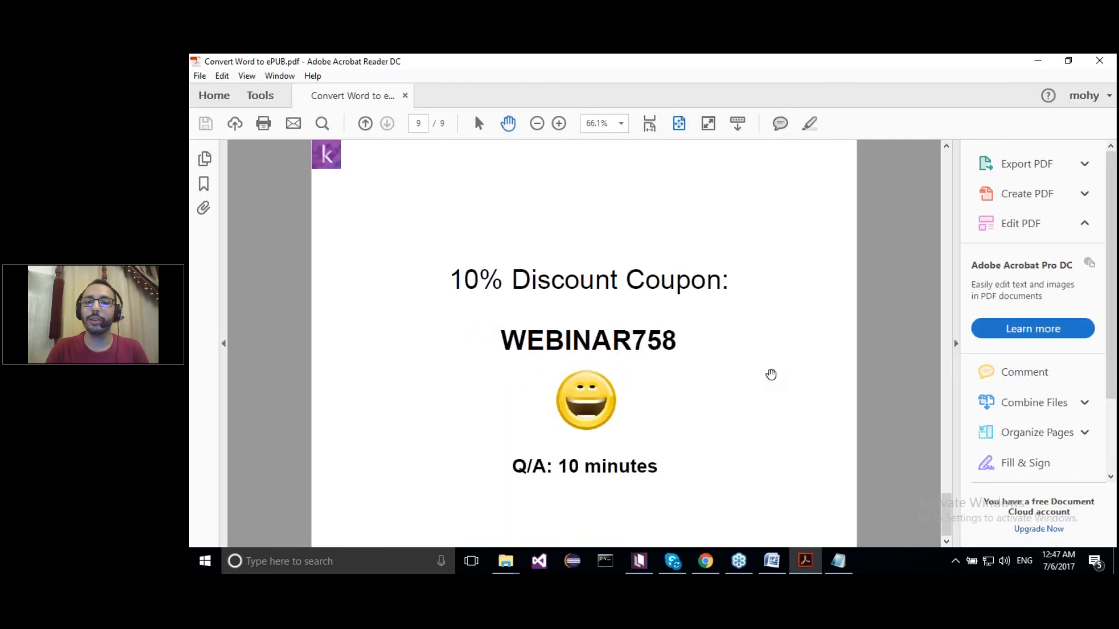